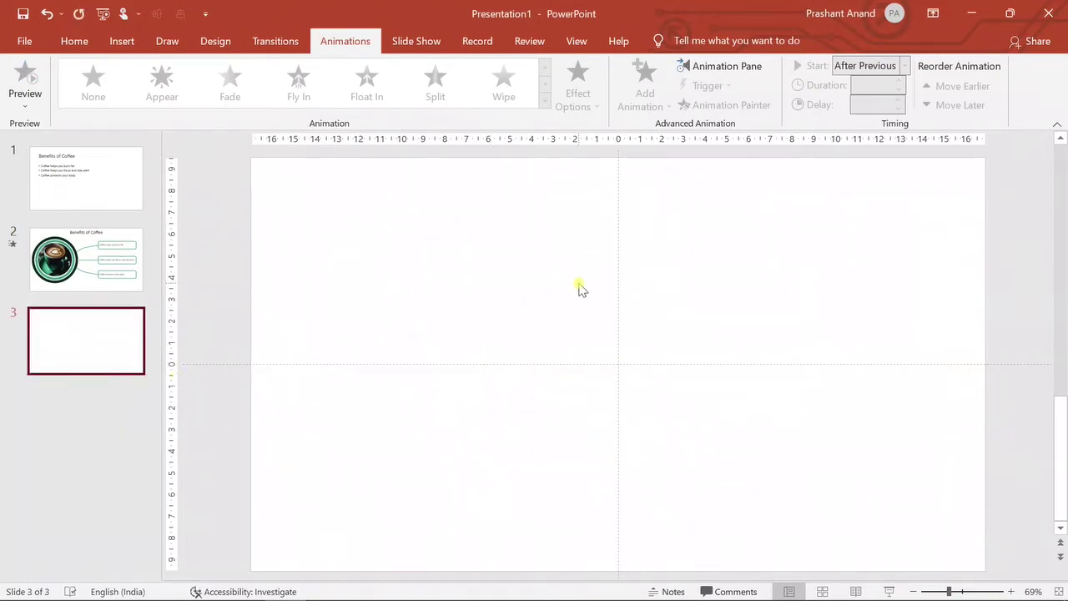
# Draw an 11.78 cm blue donut on the slide's left half and thin its ring to a narrow band.
pyautogui.click(122, 41)
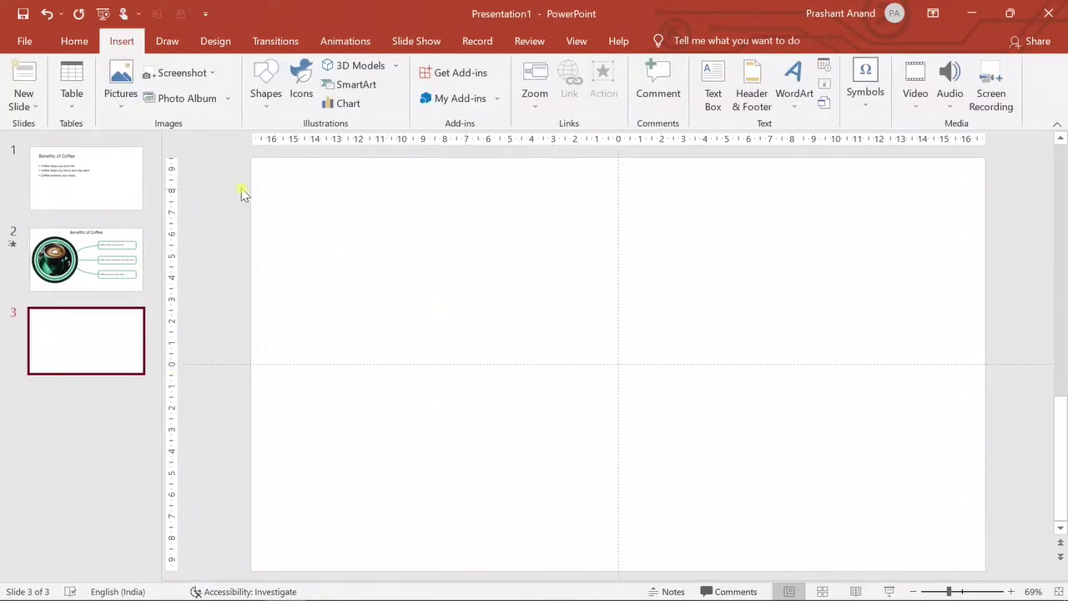
pyautogui.click(267, 102)
pyautogui.click(258, 143)
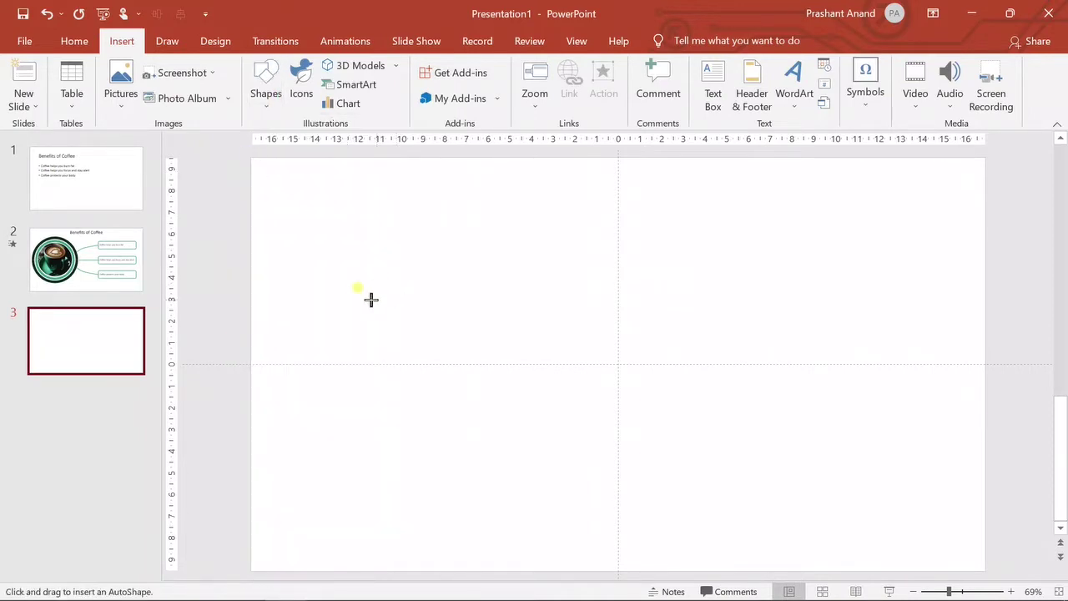
pyautogui.moveTo(337, 251); pyautogui.dragTo(543, 501)
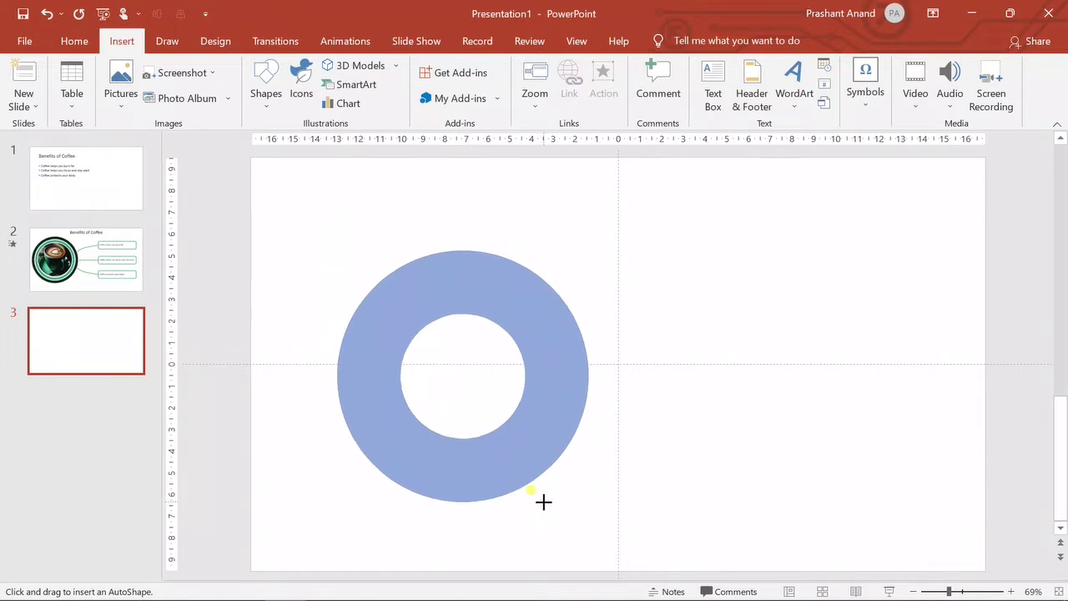
pyautogui.moveTo(543, 501); pyautogui.dragTo(544, 506)
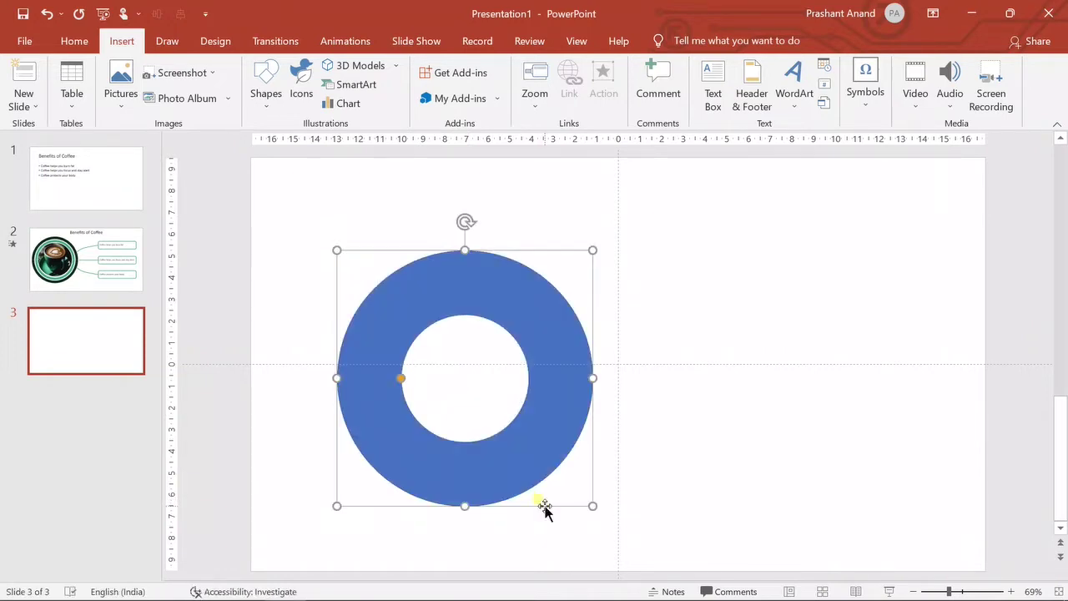
pyautogui.moveTo(398, 378); pyautogui.dragTo(350, 364)
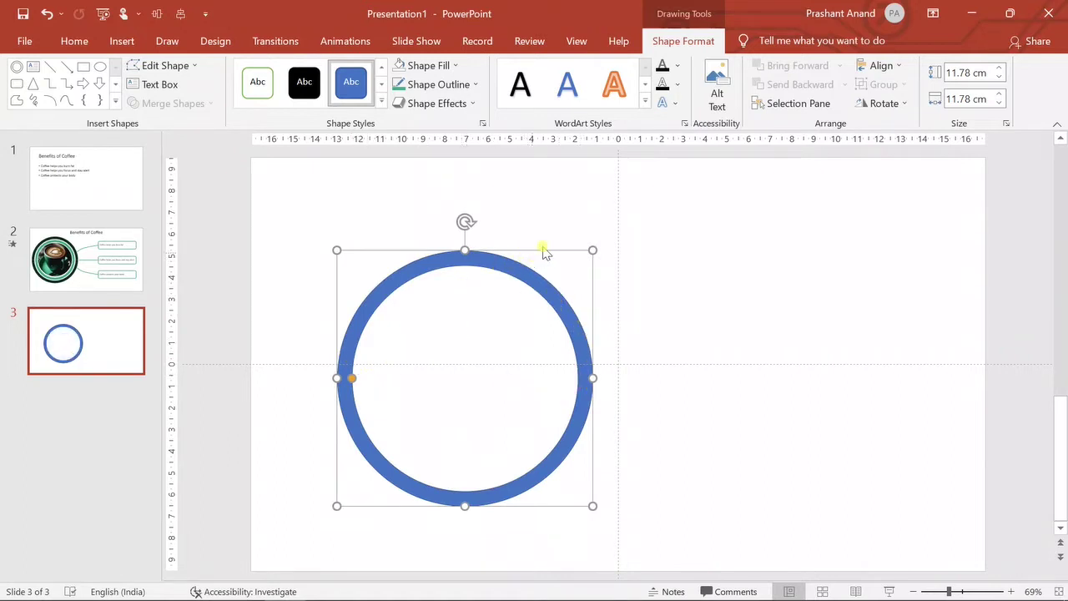
# Align the thin ring to the vertical middle of the slide, keeping it on the left half.
pyautogui.click(883, 65)
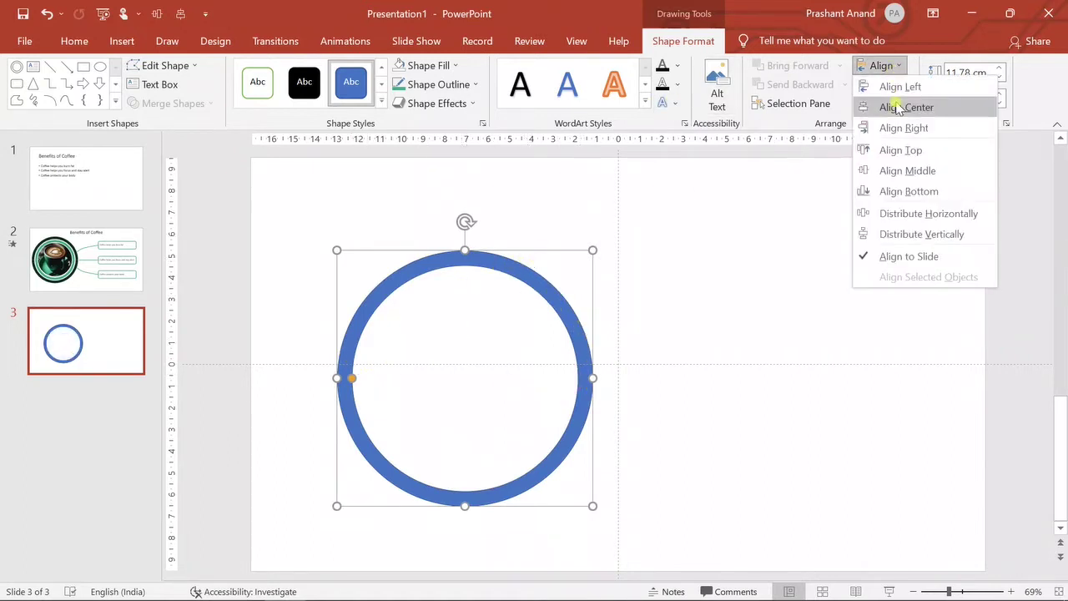
pyautogui.click(908, 170)
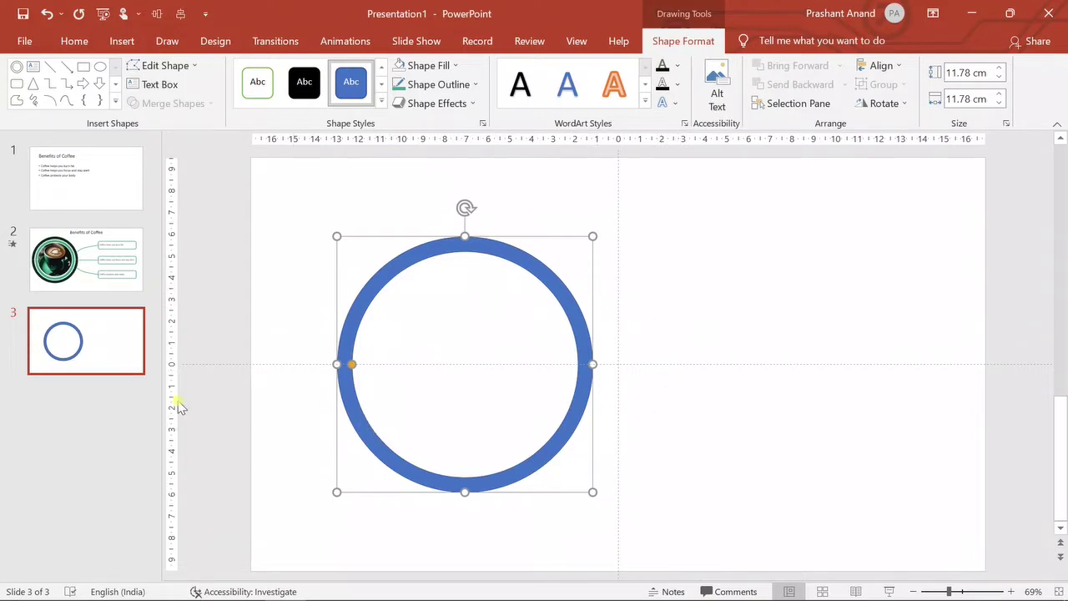
pyautogui.click(282, 312)
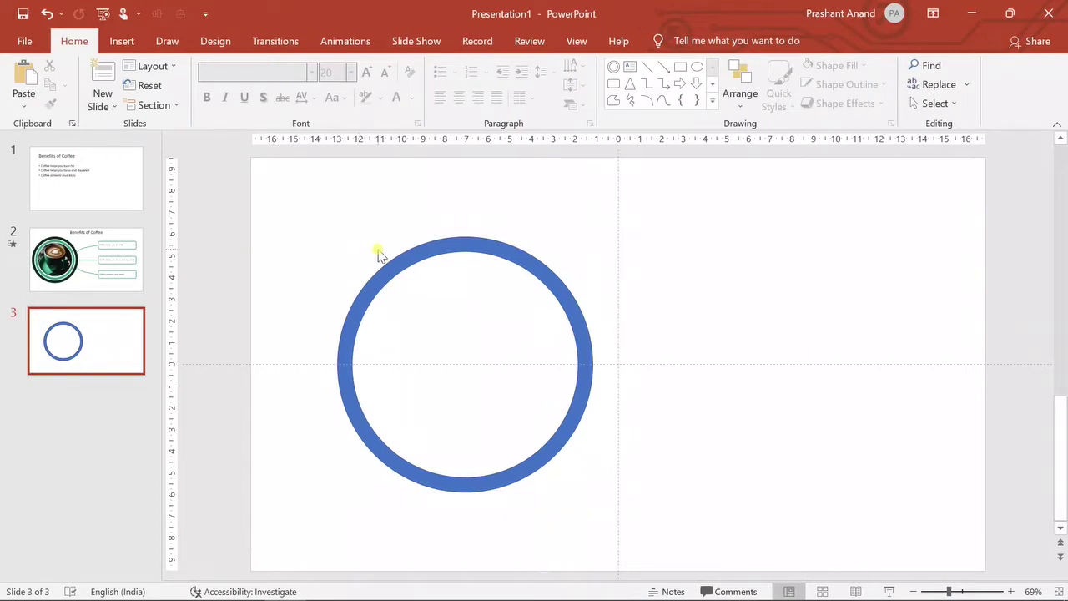
# Subtract a rectangle covering the ring's lower half, leaving a 5.89 × 11.78 cm upper arc.
pyautogui.click(680, 67)
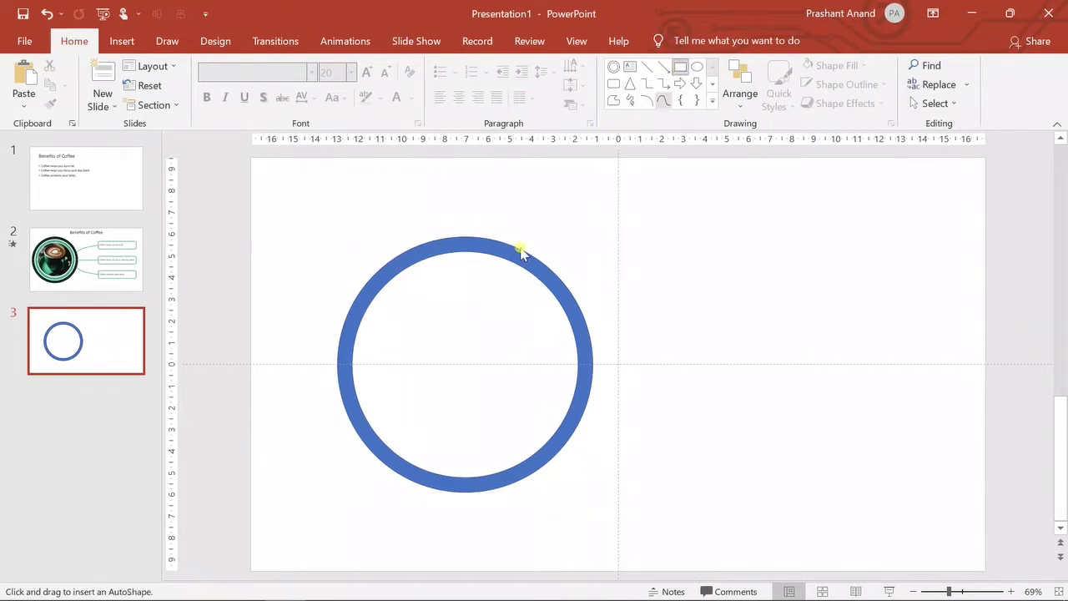
pyautogui.moveTo(316, 364); pyautogui.dragTo(602, 501)
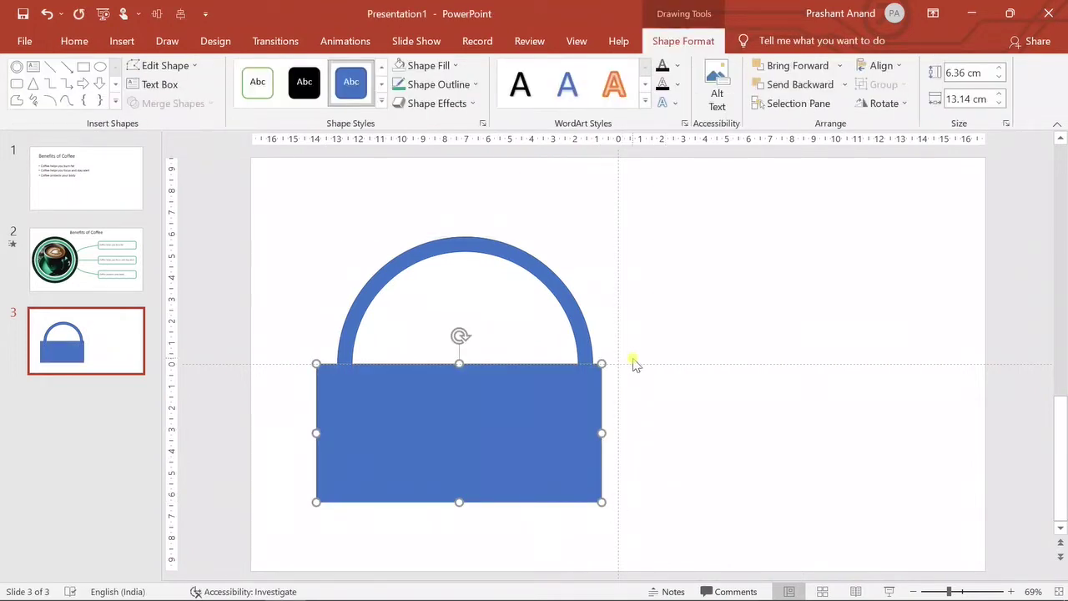
pyautogui.click(571, 300)
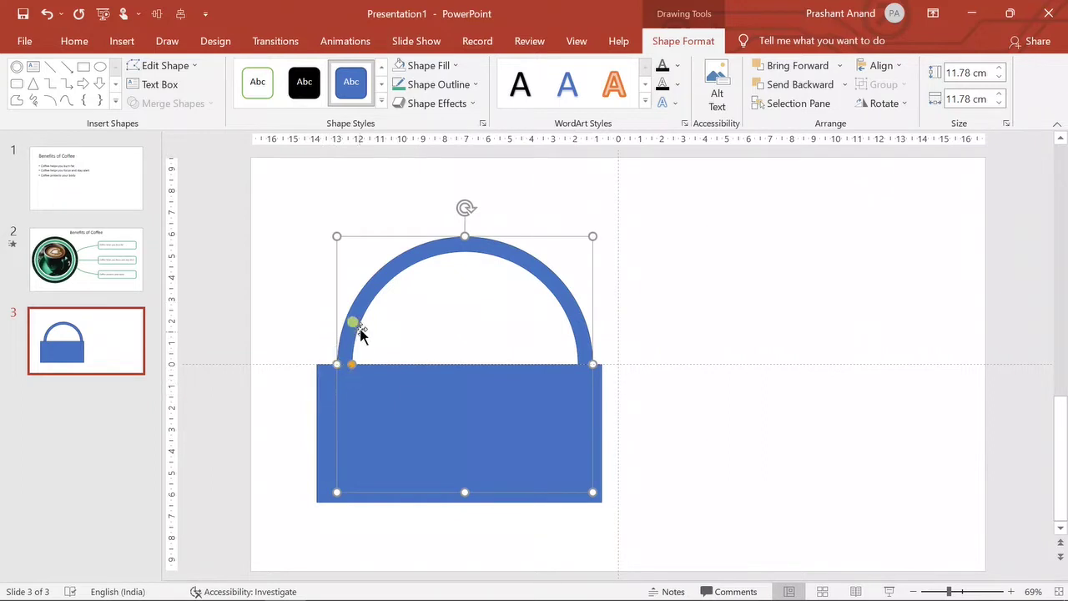
pyautogui.keyDown('shift'); pyautogui.click(322, 398); pyautogui.keyUp('shift')
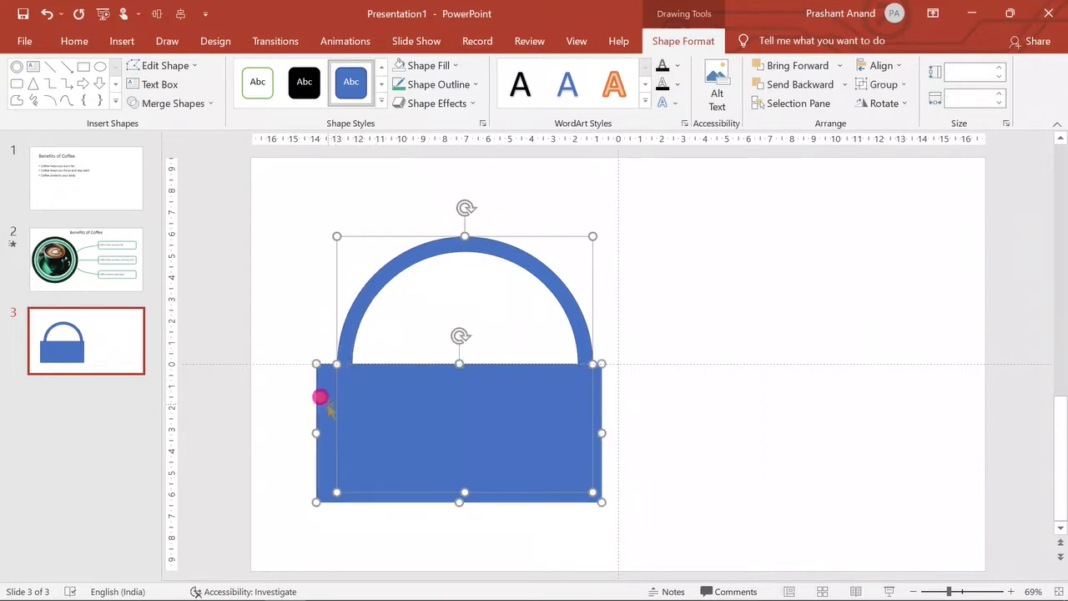
pyautogui.click(206, 104)
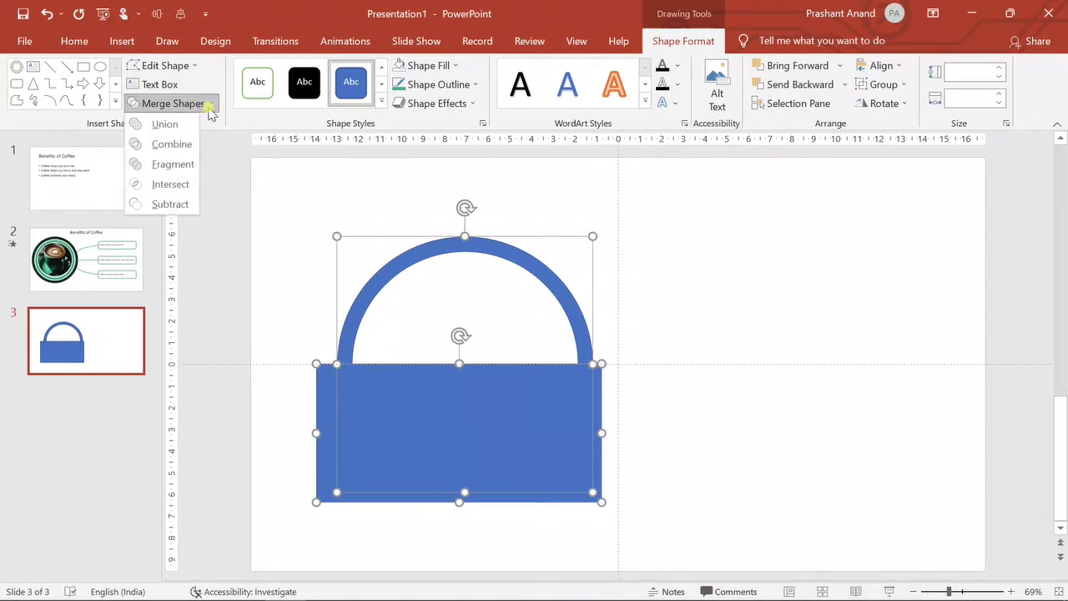
pyautogui.click(183, 190)
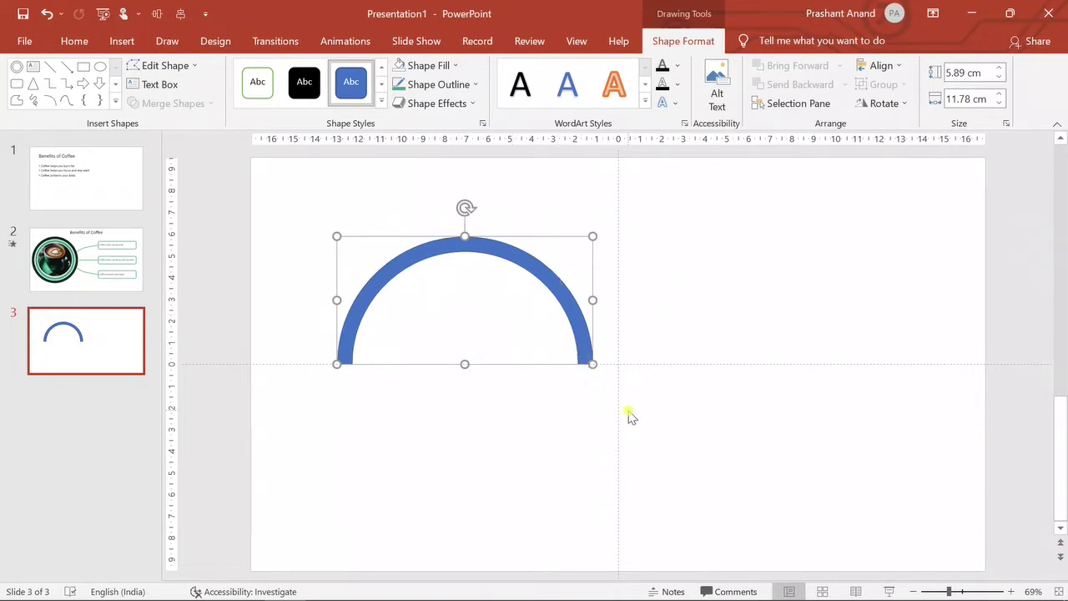
# Duplicate the arc, flip the copy vertically and move it beneath the original to close the ring.
pyautogui.hotkey('ctrl', 'd')
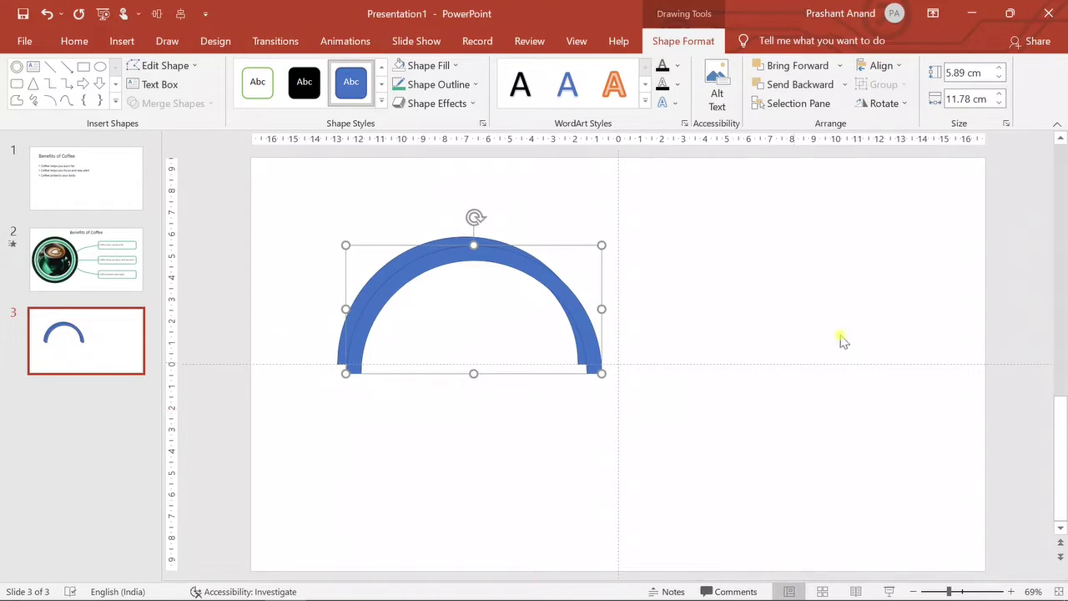
pyautogui.click(902, 108)
pyautogui.click(906, 164)
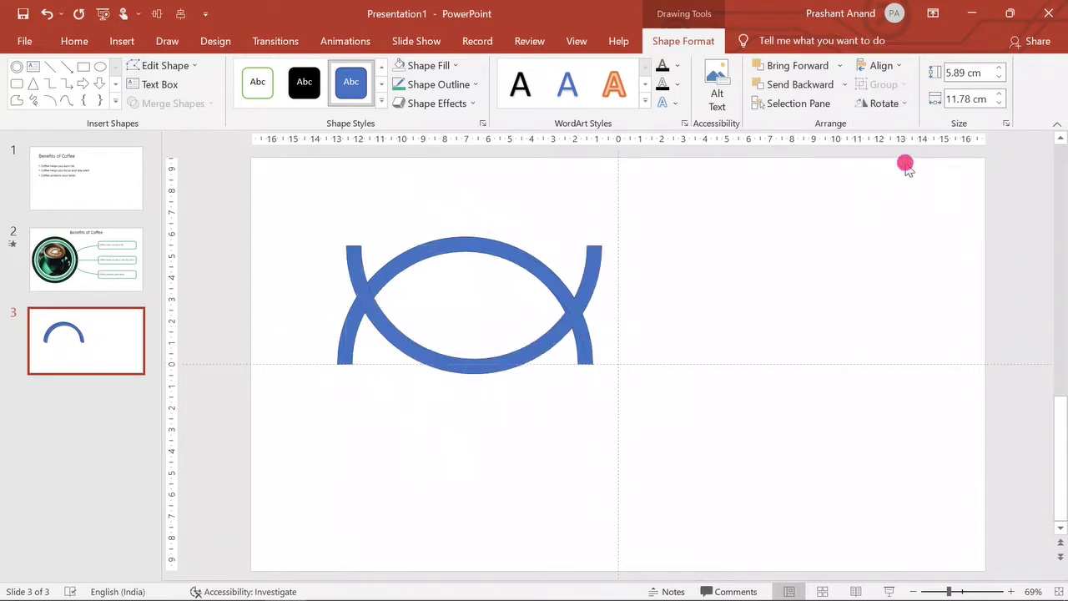
pyautogui.moveTo(584, 275); pyautogui.dragTo(579, 404)
pyautogui.click(659, 421)
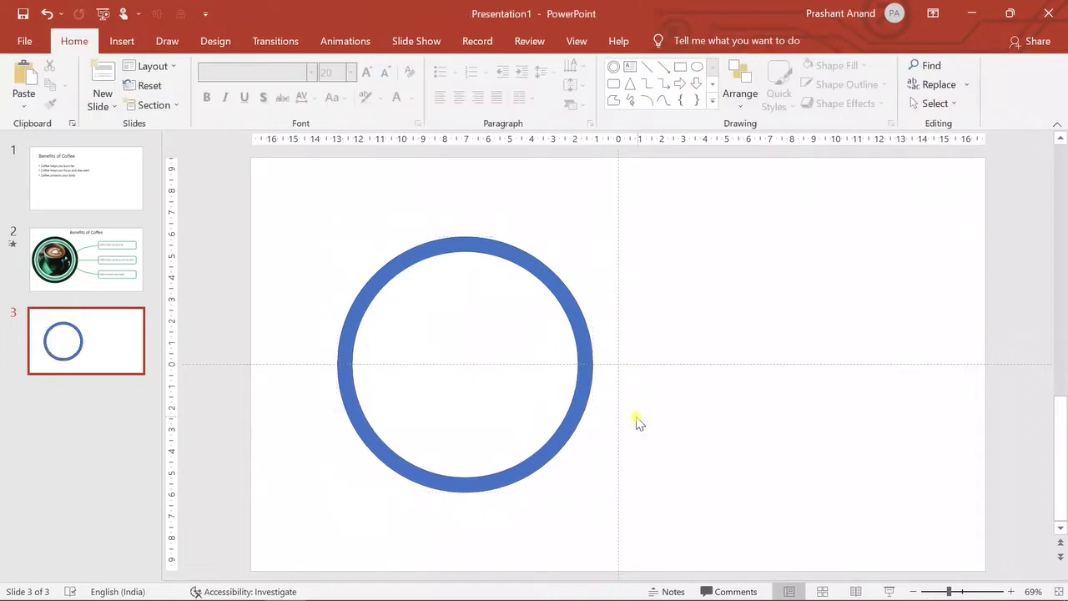
# Set the lower arc to No Fill so only its thin outline remains, then select it.
pyautogui.click(584, 409)
pyautogui.click(583, 338)
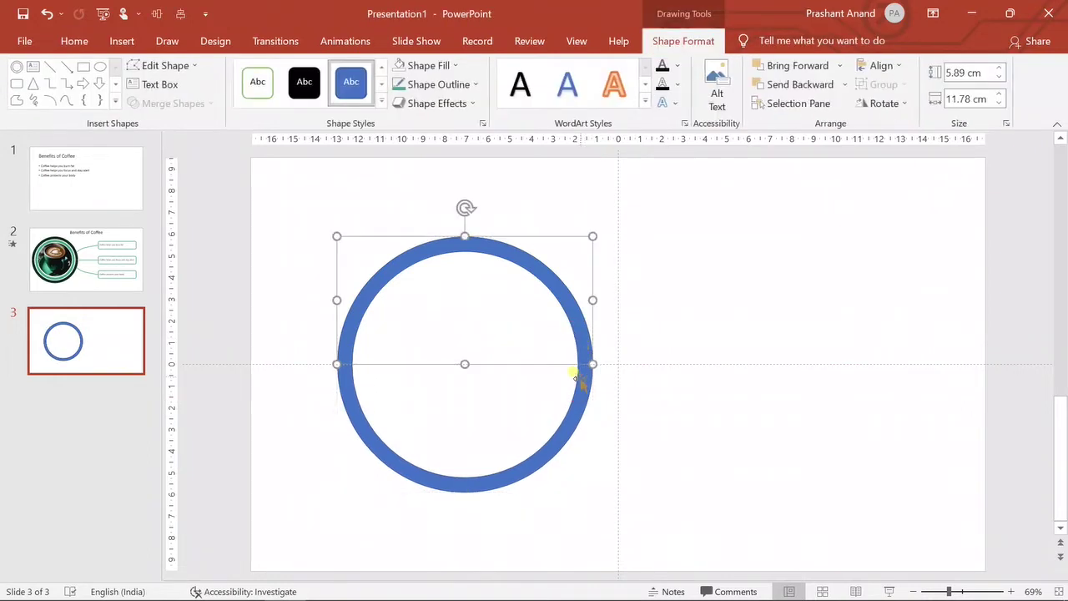
pyautogui.keyDown('shift'); pyautogui.click(582, 393); pyautogui.keyUp('shift')
pyautogui.click(673, 403)
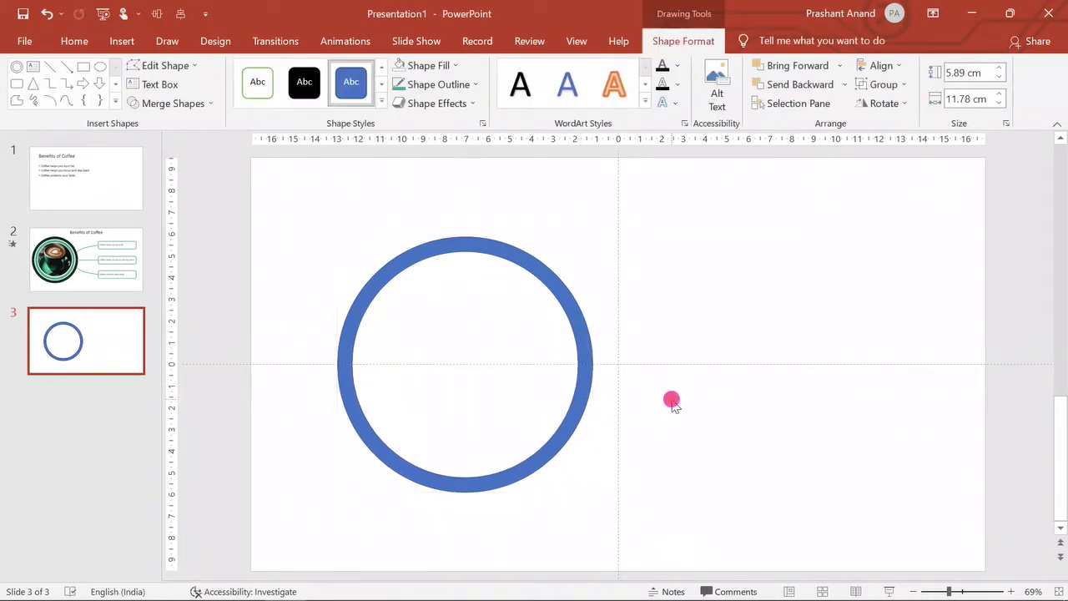
pyautogui.click(573, 317)
pyautogui.click(571, 384)
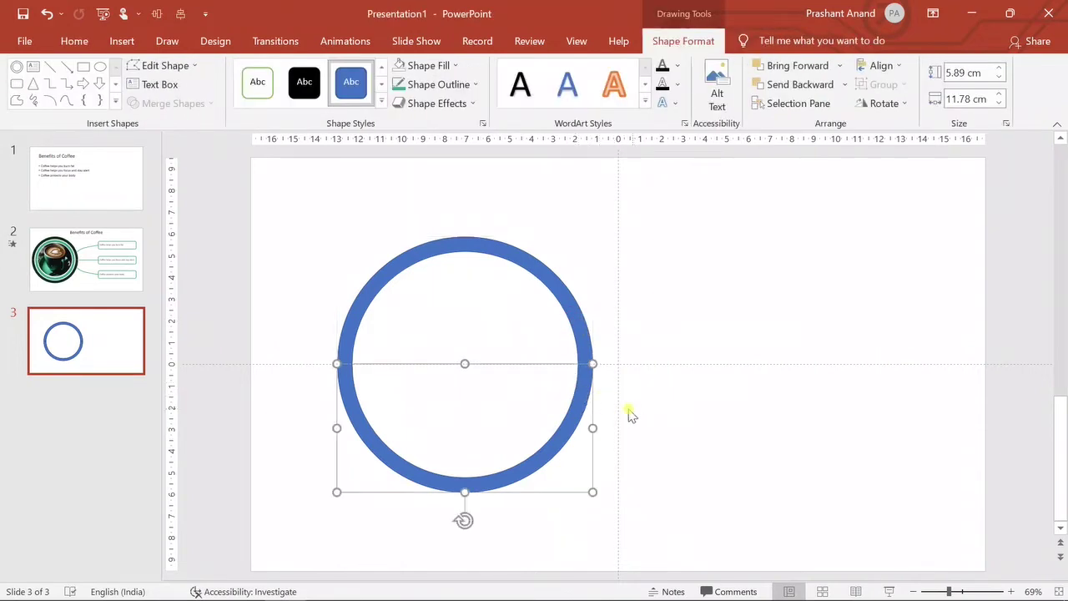
pyautogui.click(430, 67)
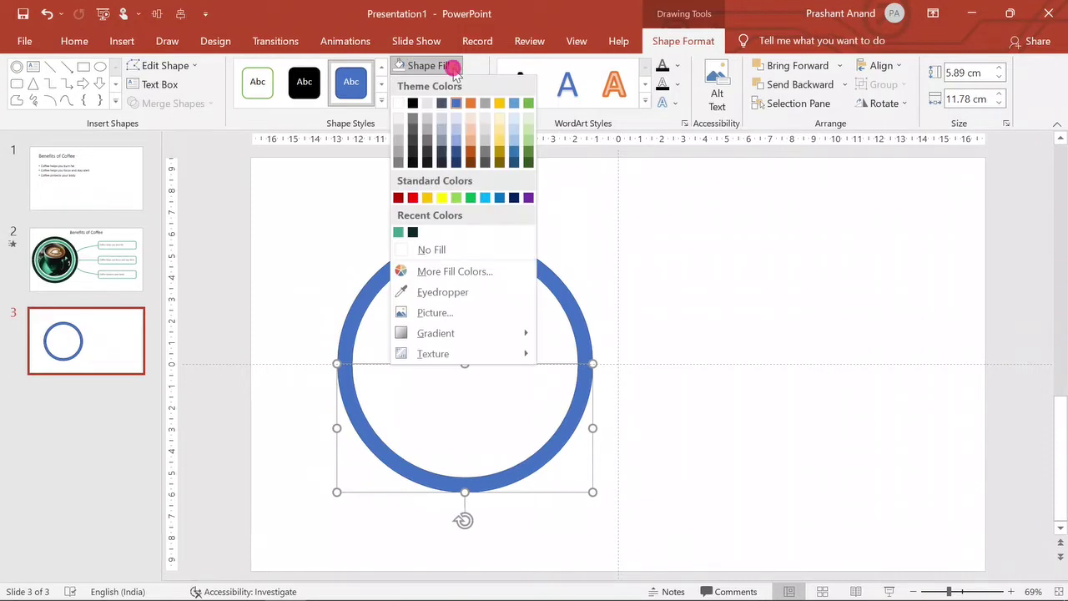
pyautogui.click(442, 249)
pyautogui.click(641, 415)
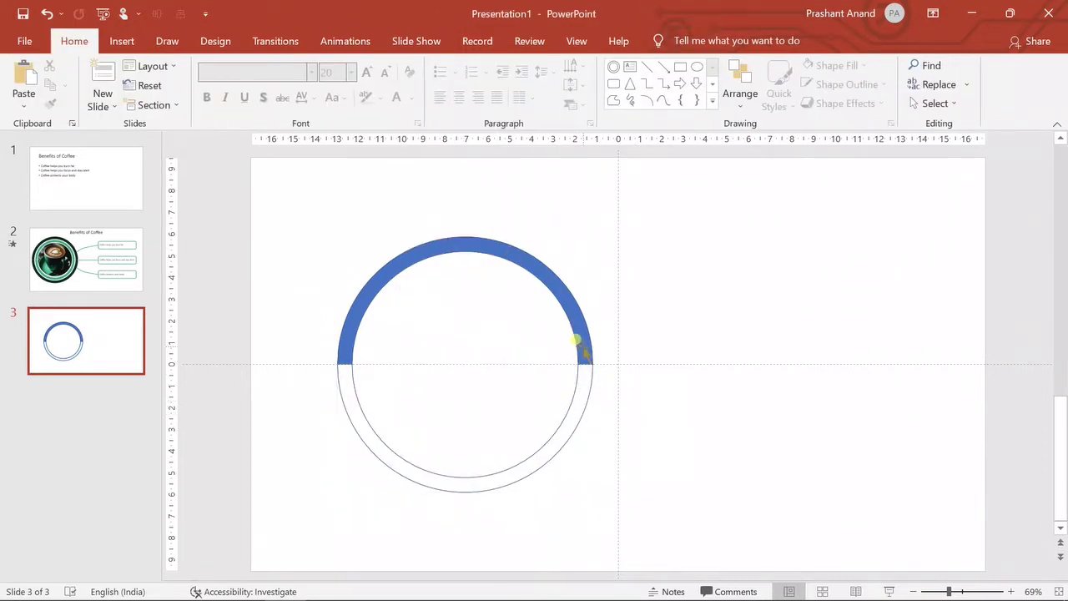
pyautogui.click(583, 391)
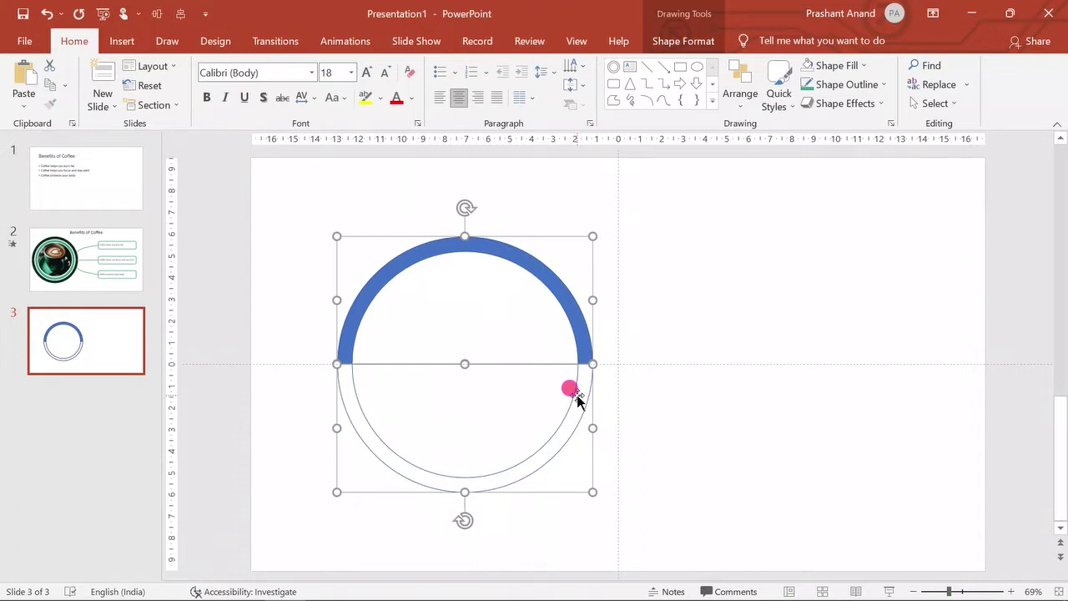
# Group the two arcs, then duplicate the ring, flip it vertically and move it to the right half.
pyautogui.hotkey('ctrl', 'g')
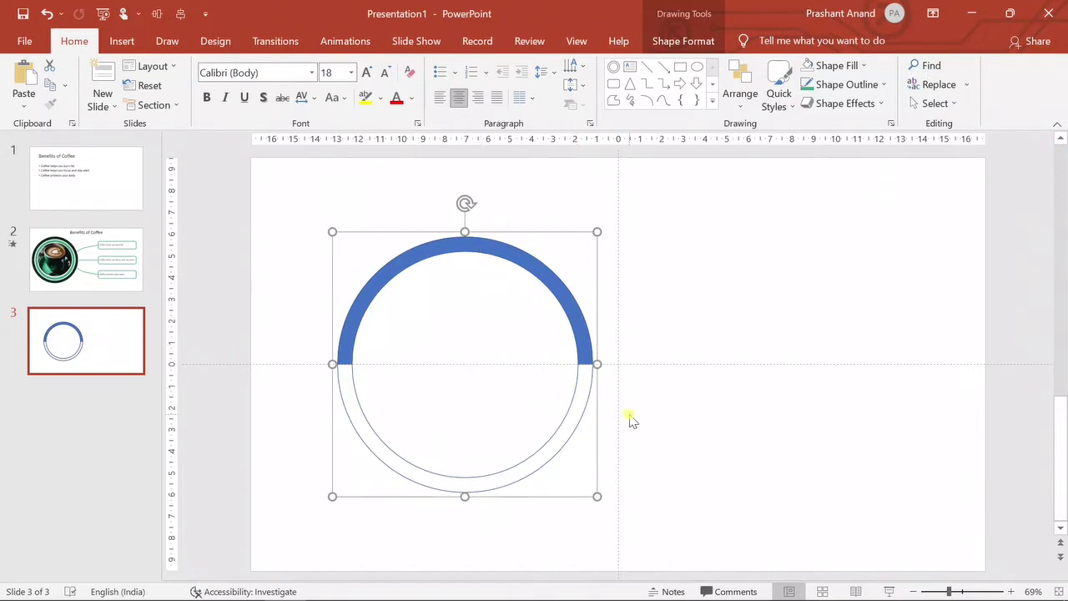
pyautogui.hotkey('ctrl', 'd')
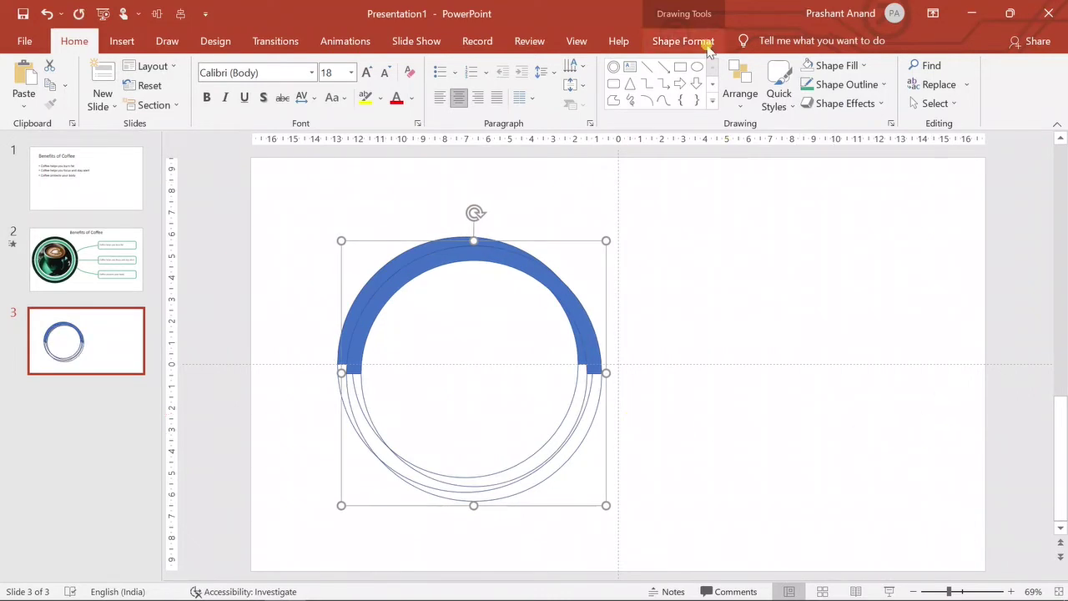
pyautogui.click(707, 42)
pyautogui.click(887, 103)
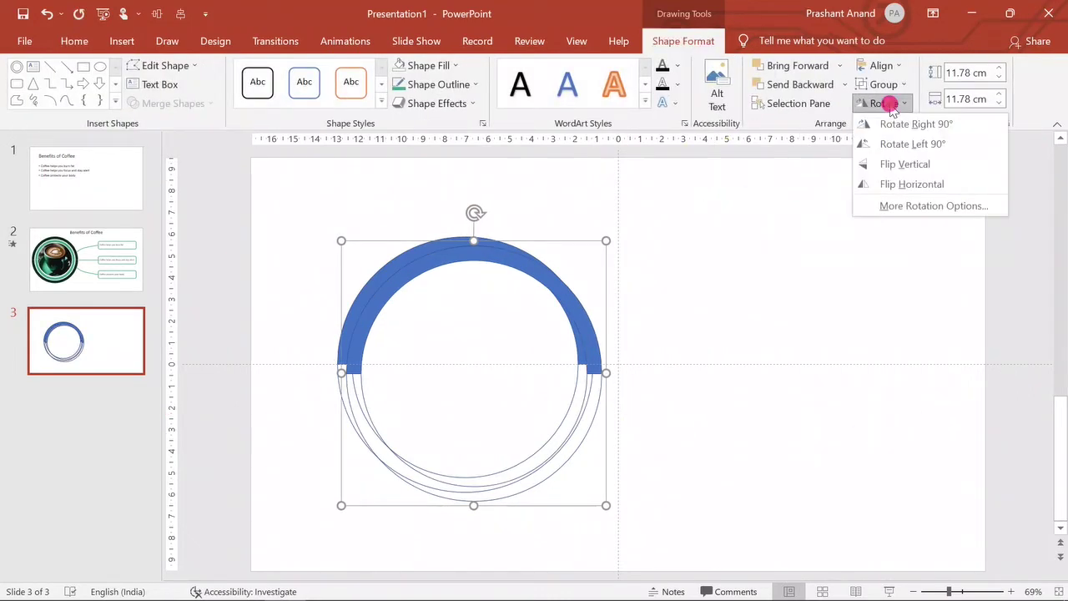
pyautogui.click(900, 164)
pyautogui.moveTo(598, 422); pyautogui.dragTo(878, 409)
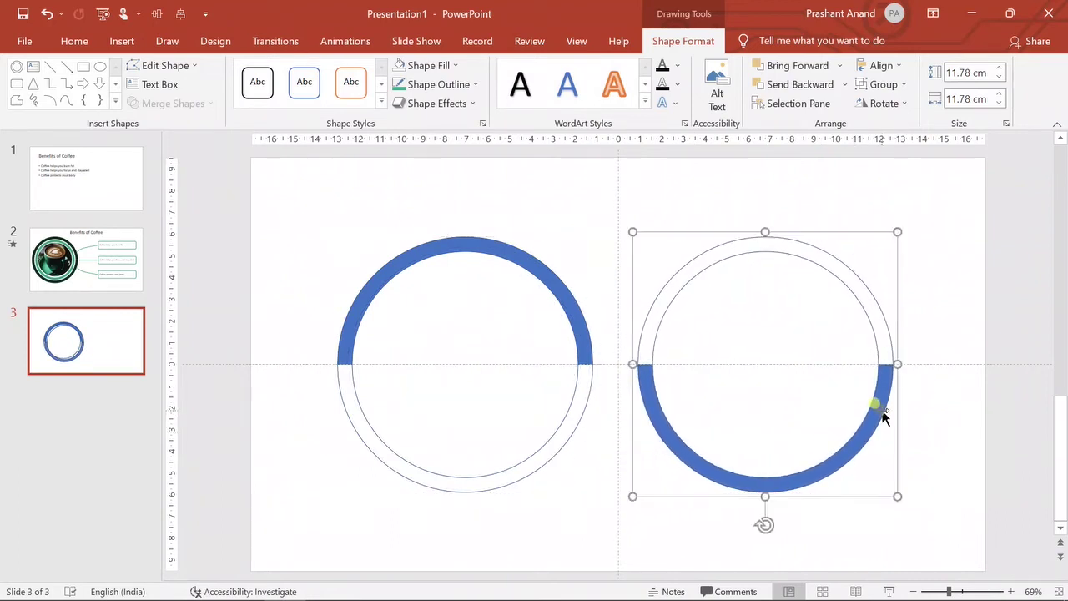
# Check the blue arc inside each ring group, then reselect the whole left ring group.
pyautogui.click(552, 280)
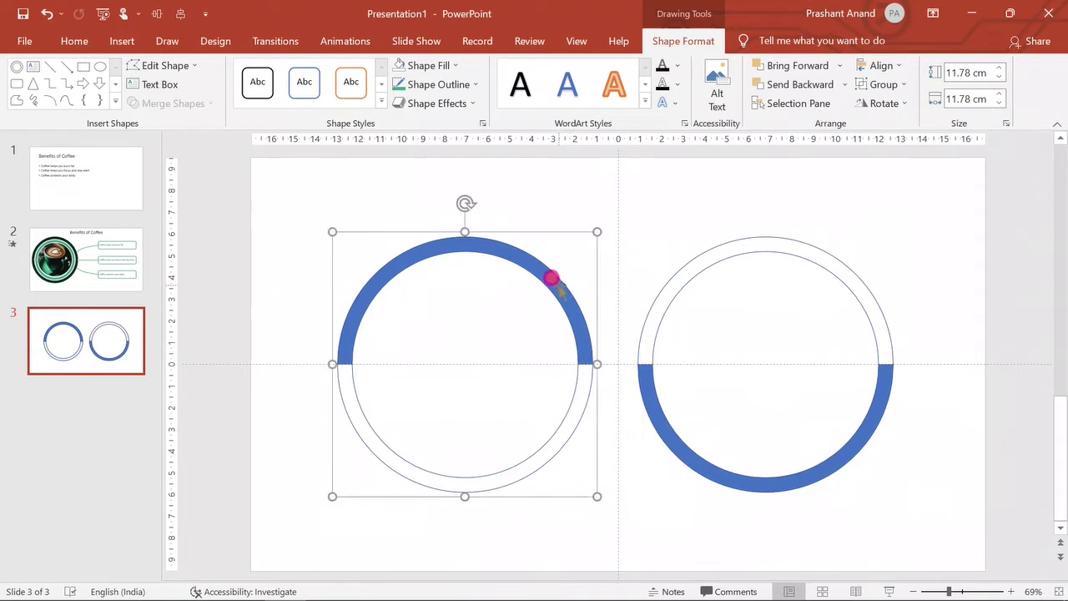
pyautogui.click(665, 436)
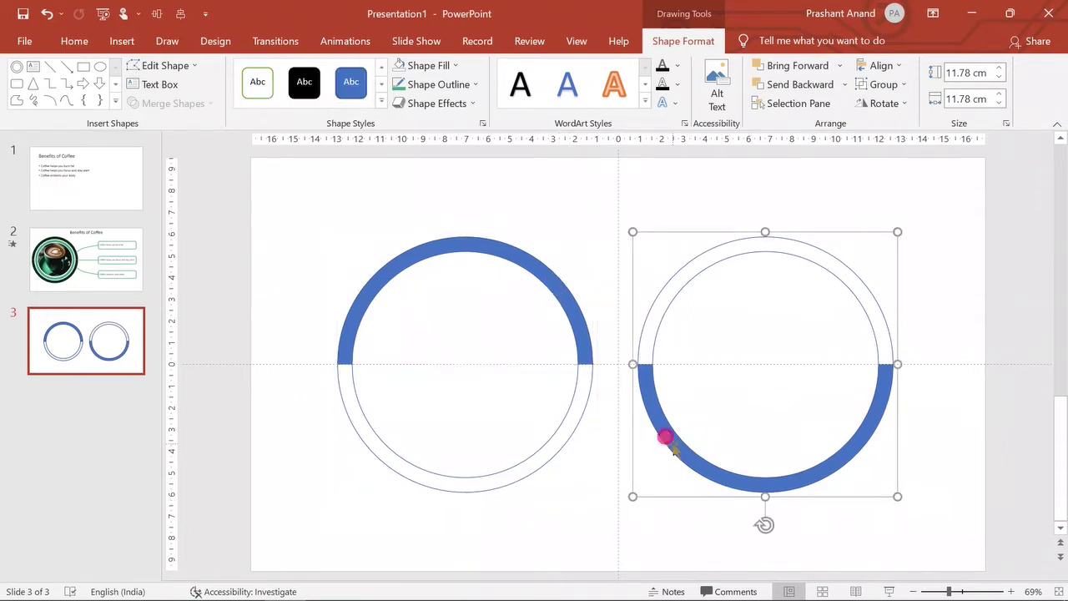
pyautogui.click(667, 440)
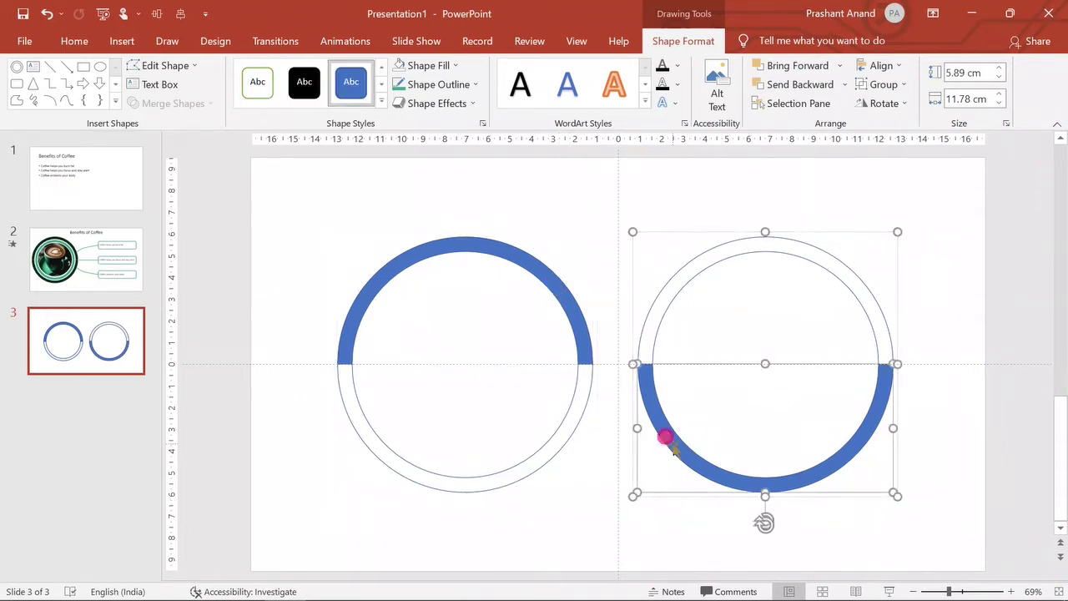
pyautogui.click(564, 505)
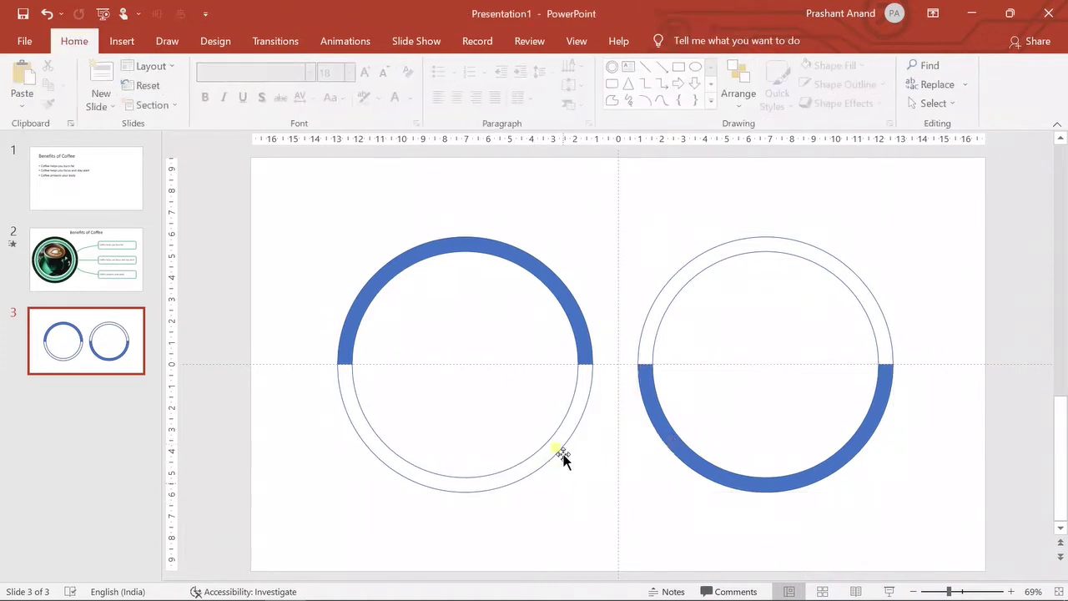
pyautogui.click(582, 338)
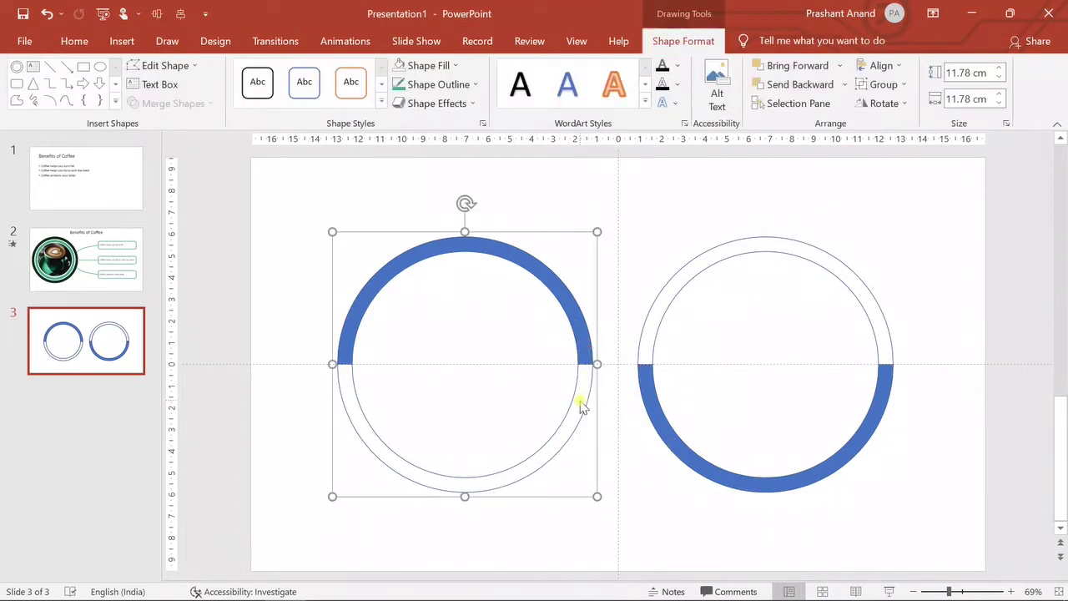
pyautogui.click(579, 342)
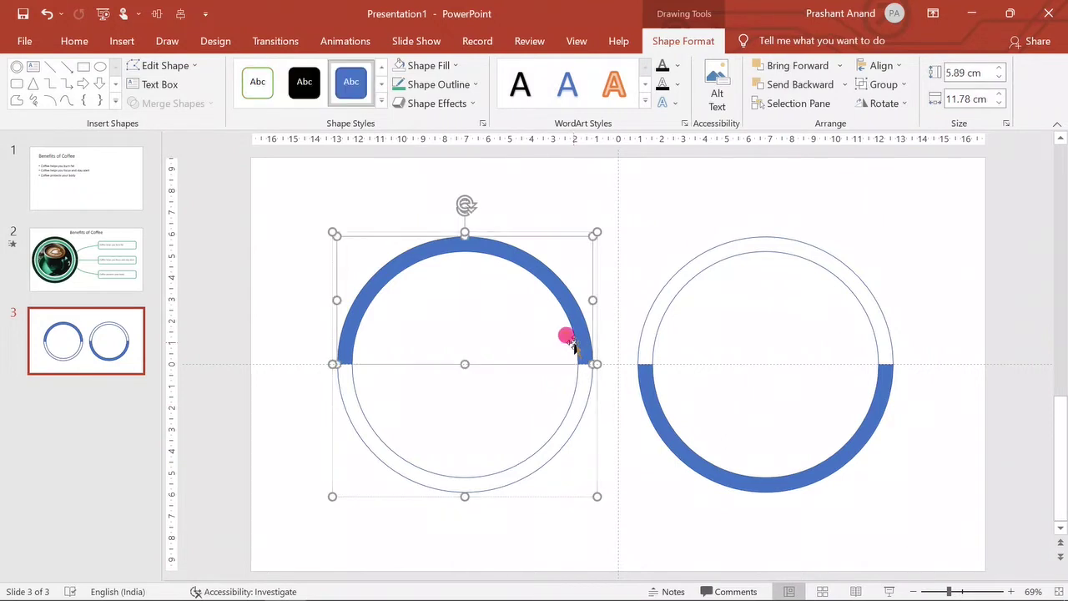
pyautogui.click(639, 465)
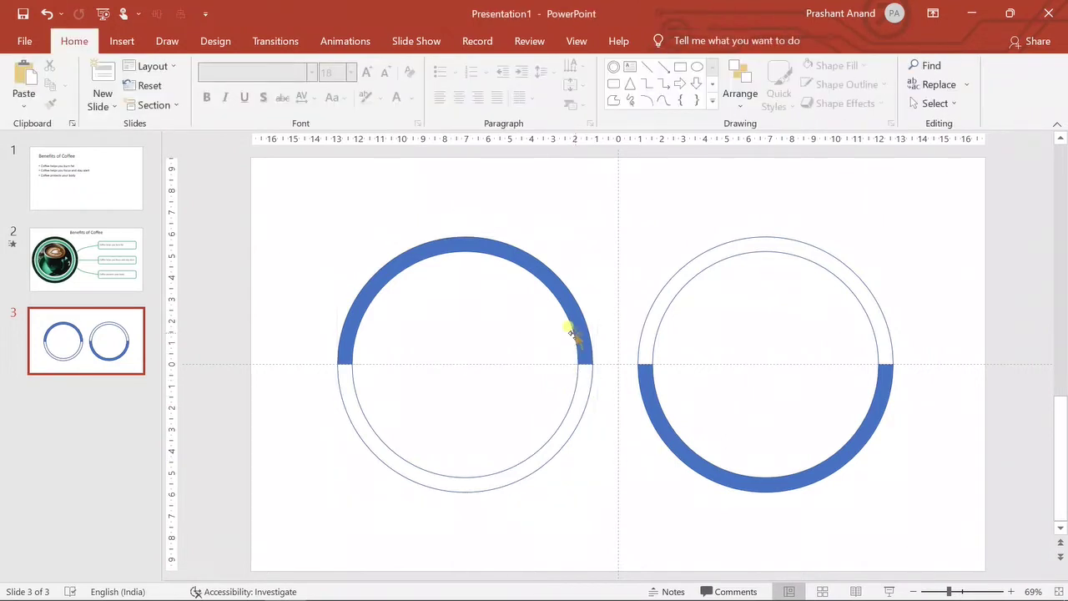
pyautogui.click(569, 327)
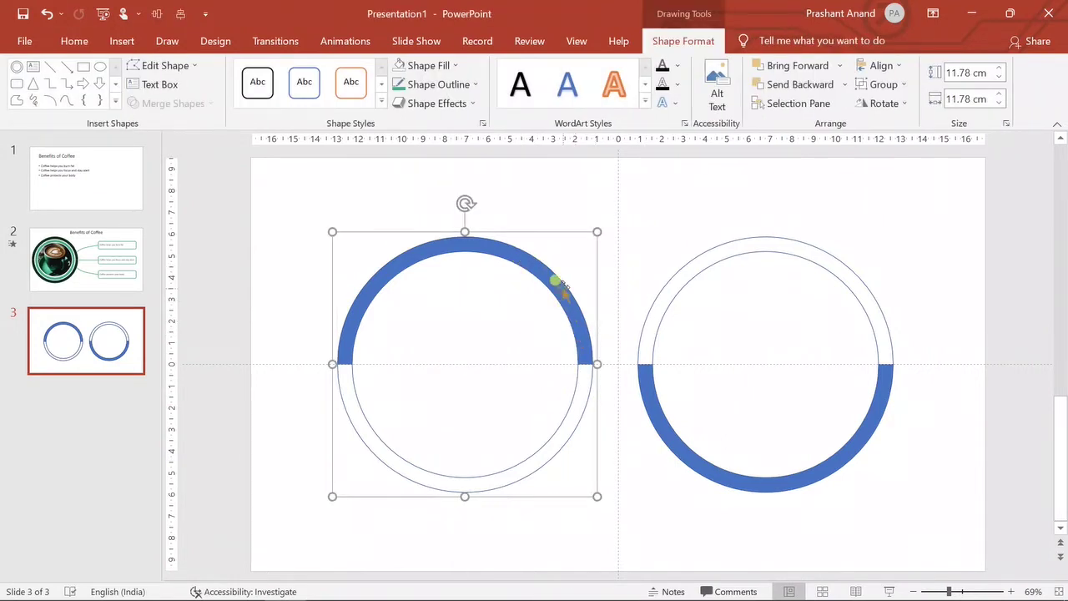
pyautogui.click(345, 41)
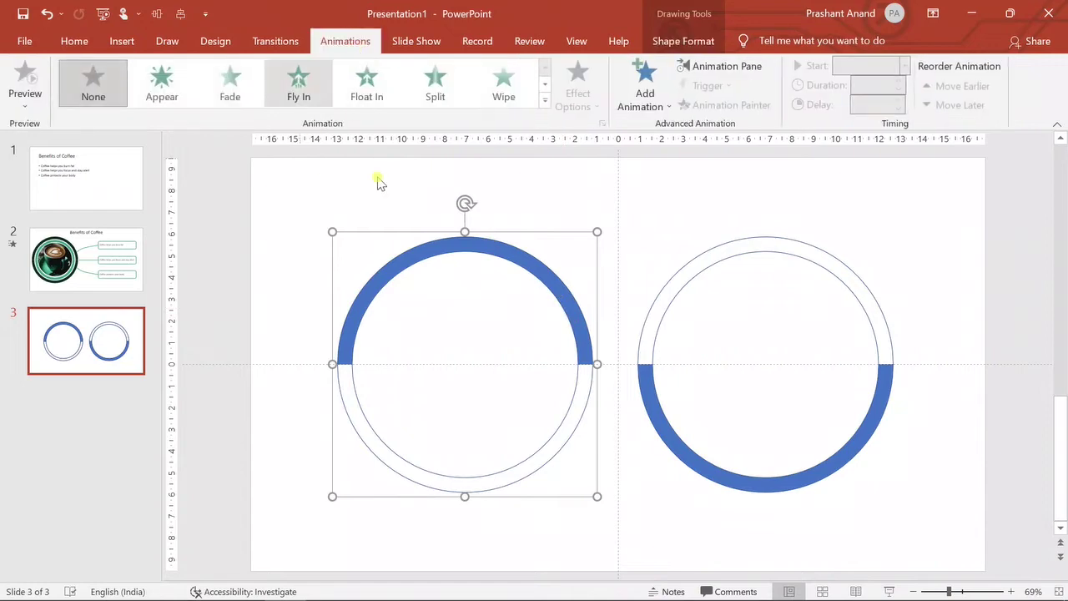
# Apply the Spin emphasis animation to the left ring and then to the right ring.
pyautogui.click(544, 100)
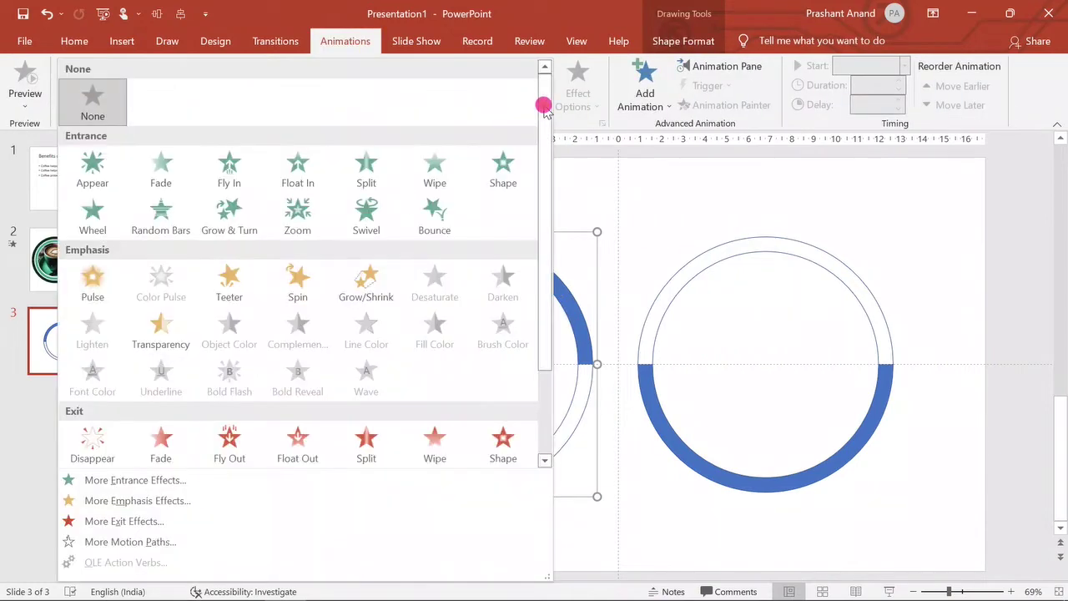
pyautogui.click(302, 288)
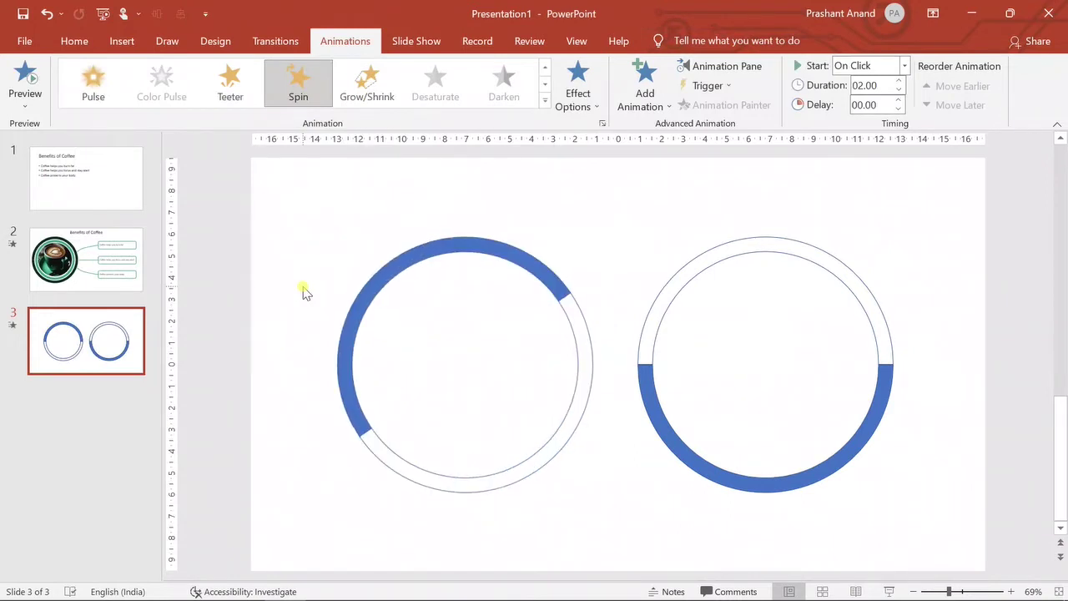
pyautogui.hotkey('alt', 'F9')
pyautogui.click(642, 375)
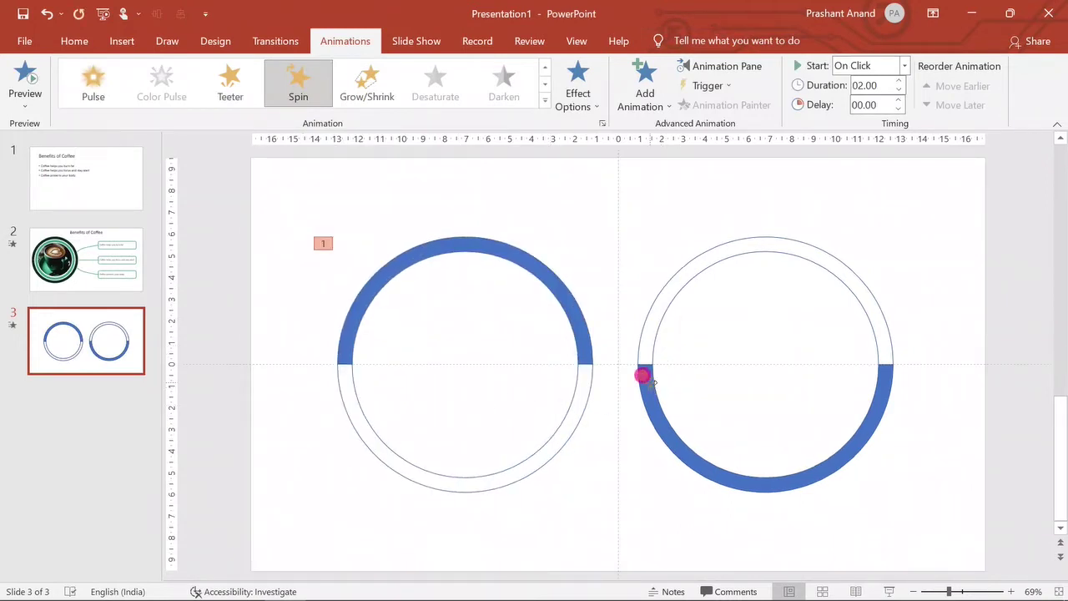
pyautogui.click(545, 99)
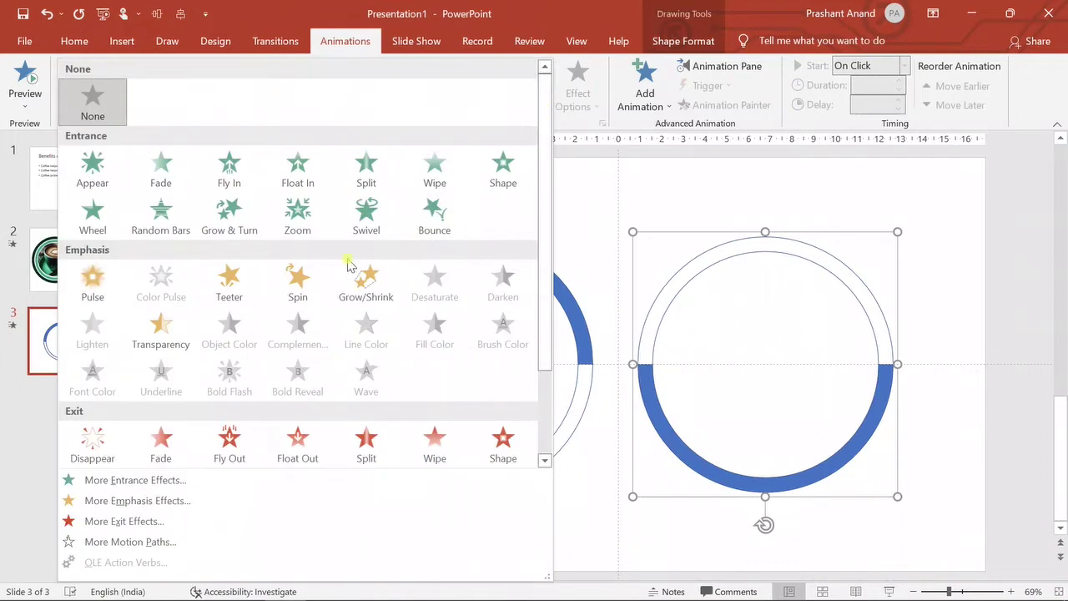
pyautogui.click(303, 273)
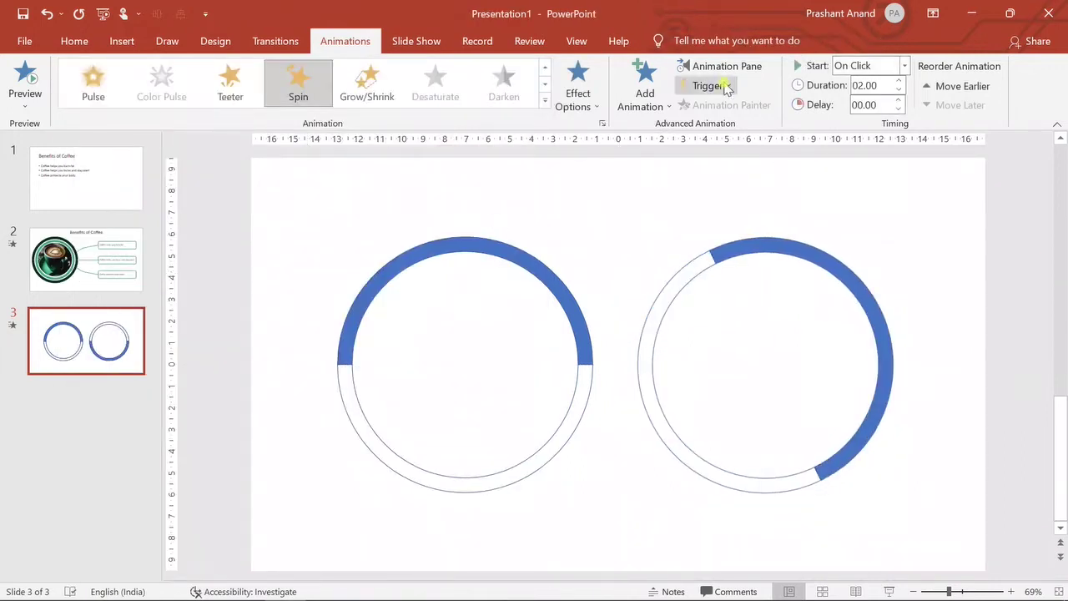
# Set both the Group 5 and Group 6 spins to start With Previous in the Animation Pane.
pyautogui.click(718, 66)
pyautogui.click(945, 210)
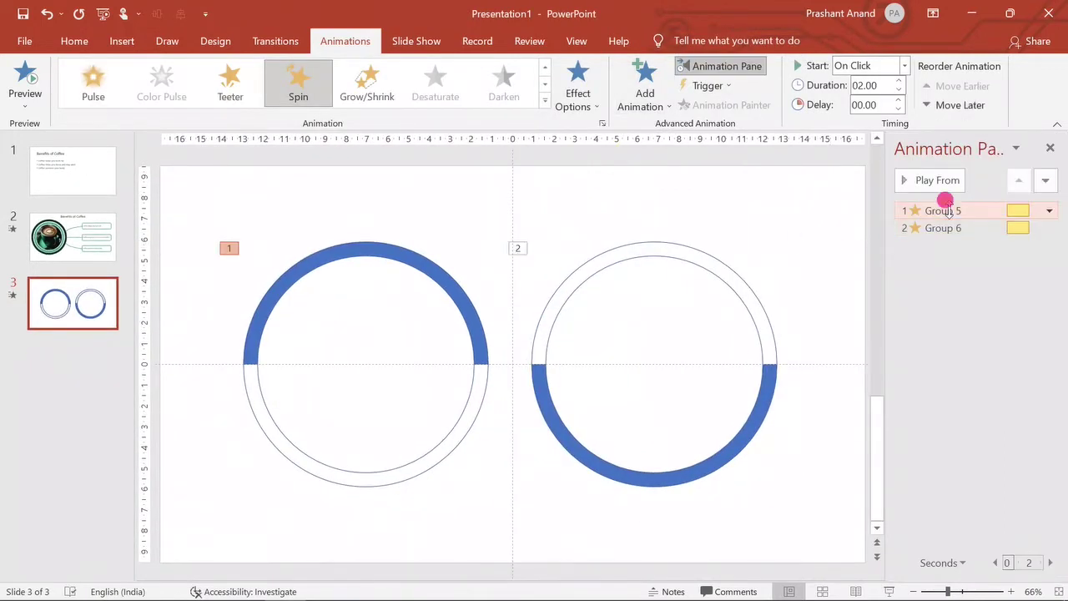
pyautogui.click(1049, 210)
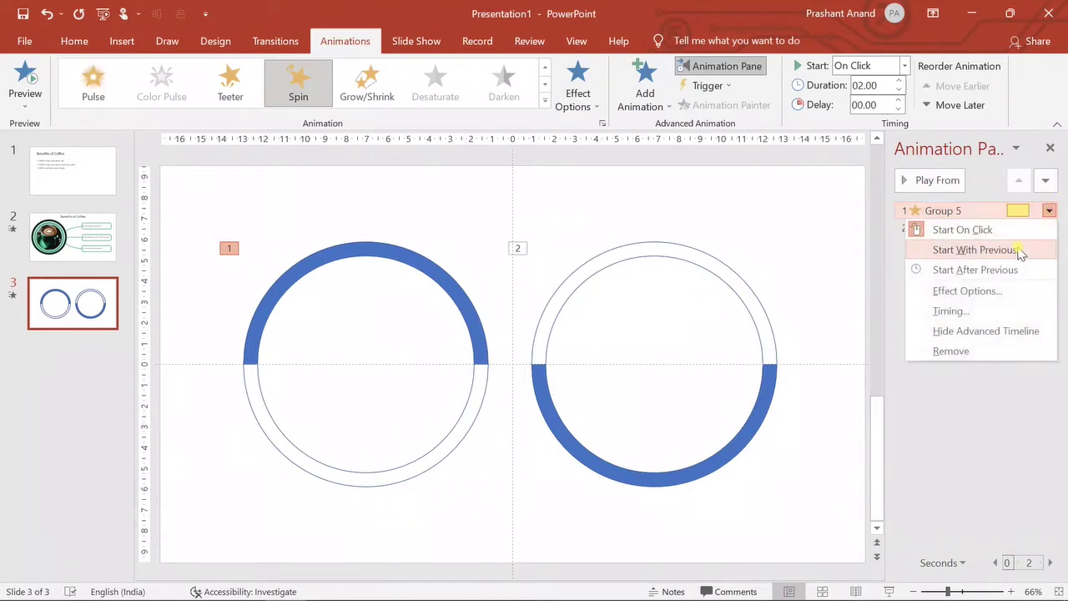
pyautogui.click(974, 250)
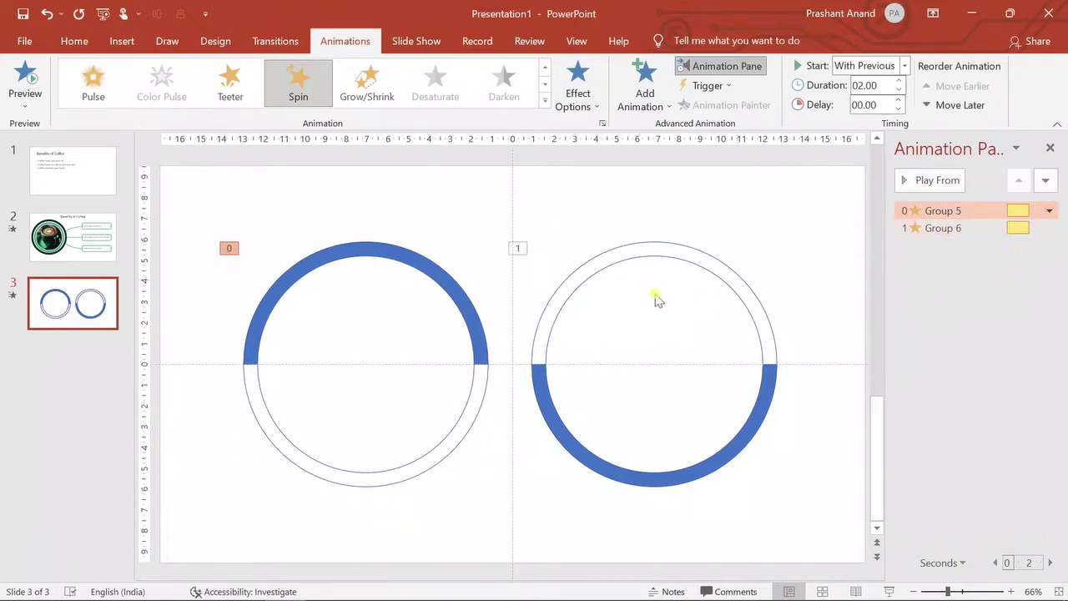
pyautogui.click(1042, 228)
pyautogui.click(1049, 228)
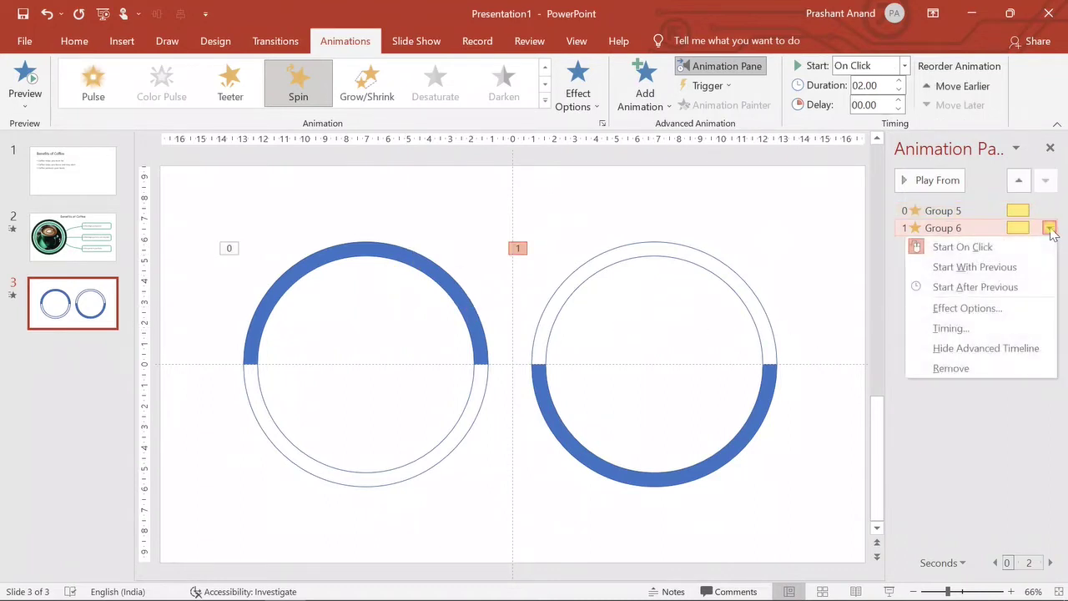
pyautogui.click(993, 265)
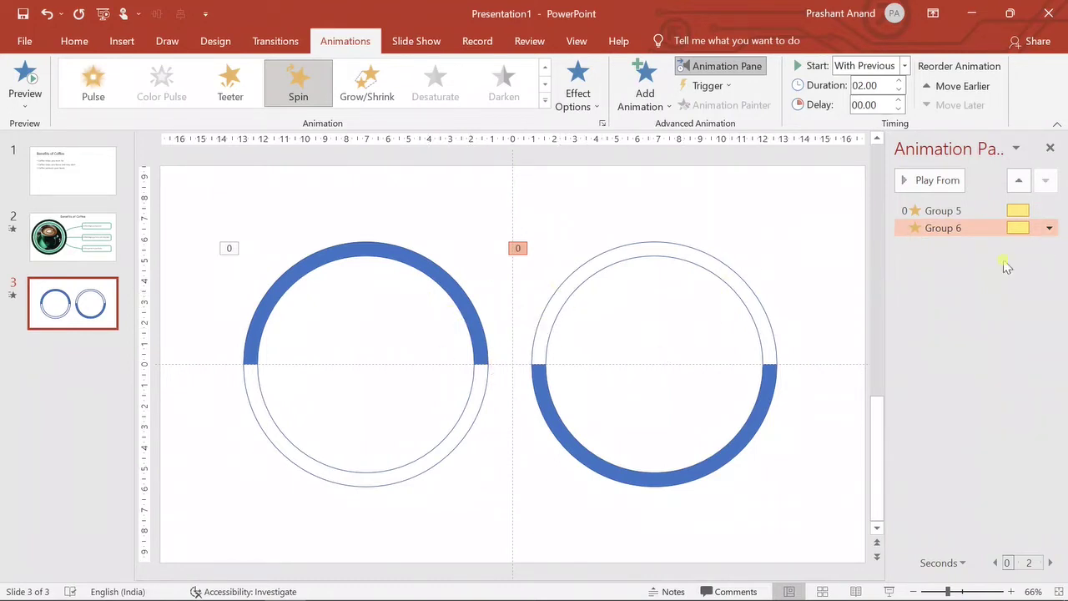
# Bring up the Spin effect settings for Group 5, showing 360° Clockwise.
pyautogui.click(1047, 211)
pyautogui.click(1049, 210)
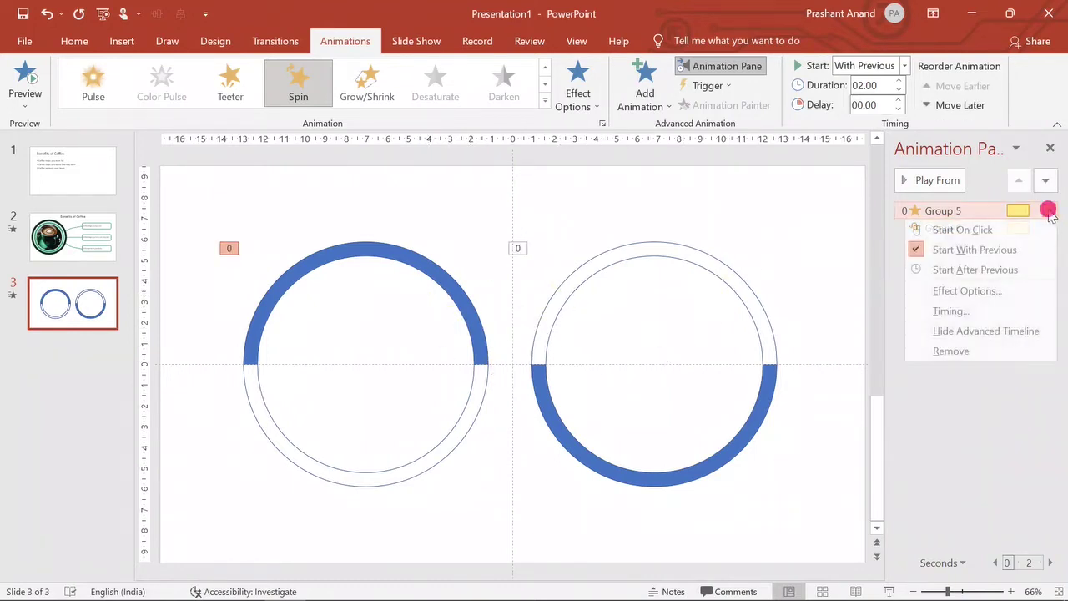
pyautogui.click(989, 291)
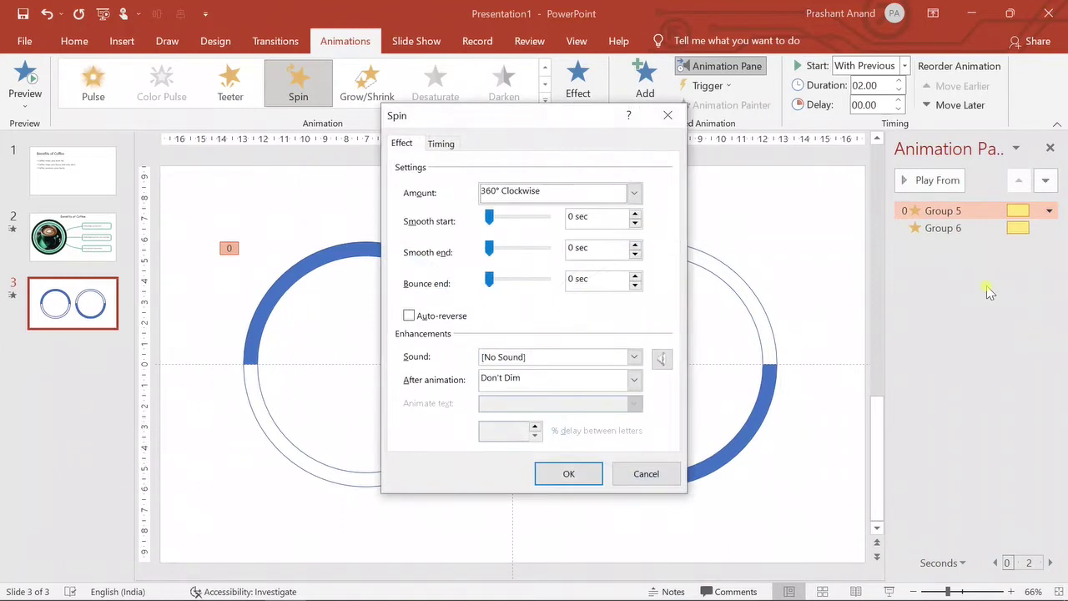
# Set Group 5's spin amount to 720° Clockwise with a 1.5 sec smooth start.
pyautogui.click(634, 192)
pyautogui.click(575, 294)
pyautogui.moveTo(581, 293); pyautogui.dragTo(529, 302)
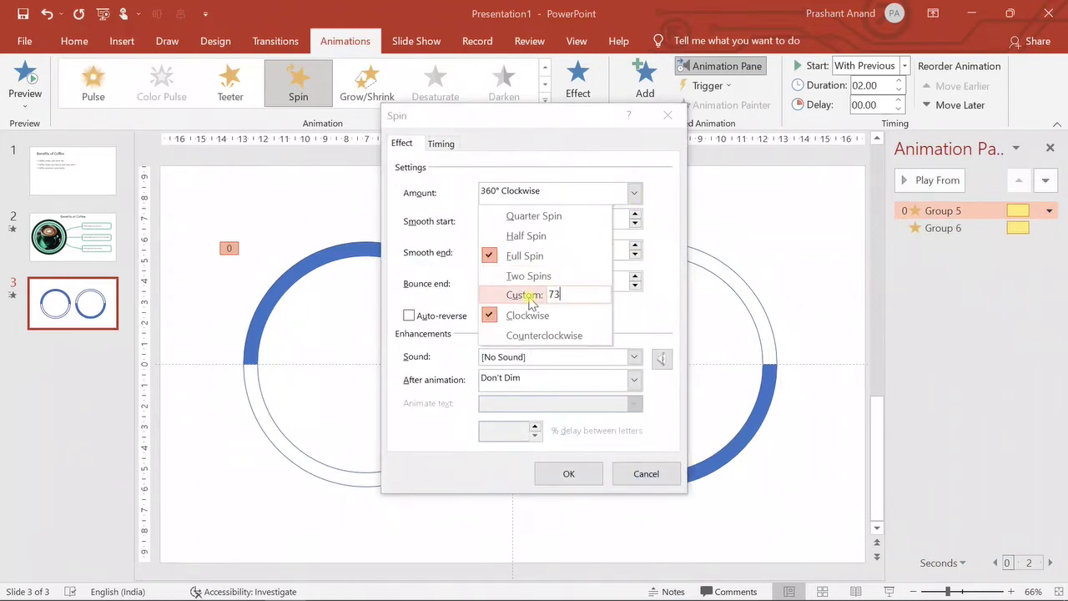
pyautogui.press('Return')
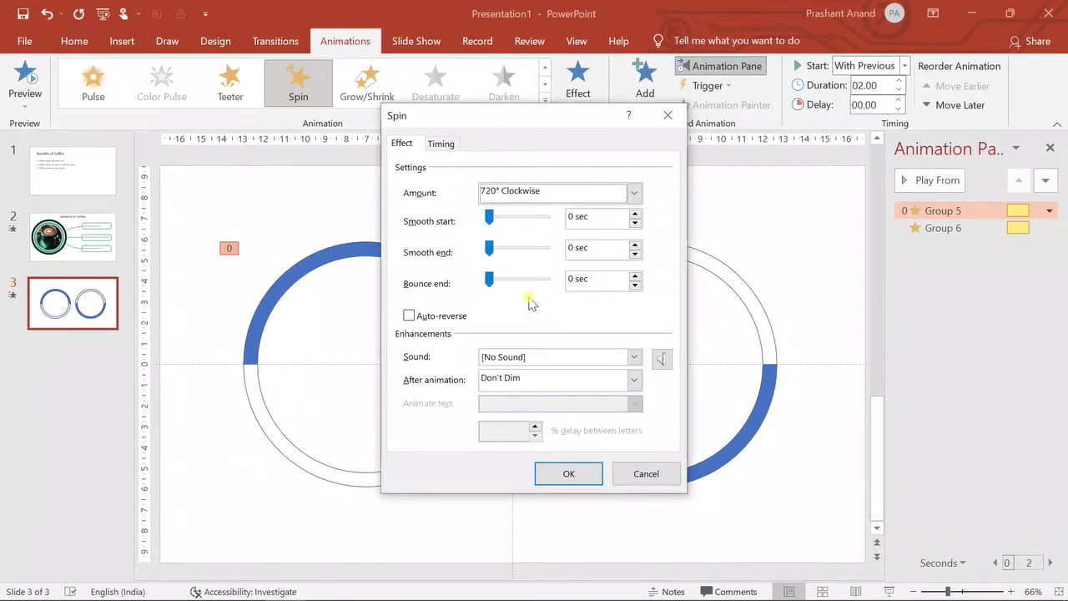
pyautogui.click(571, 217)
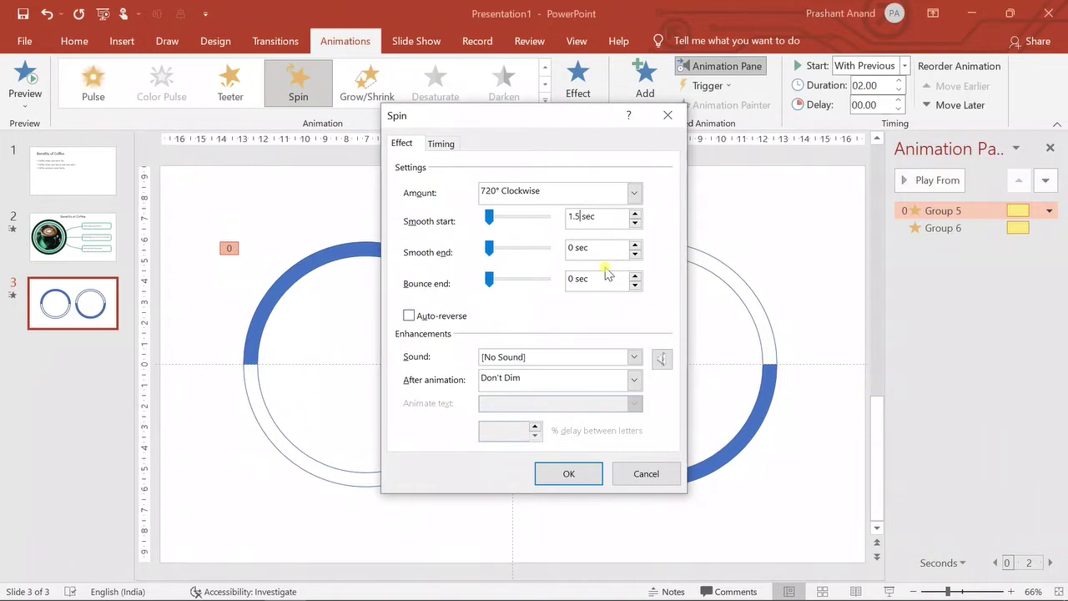
pyautogui.click(569, 242)
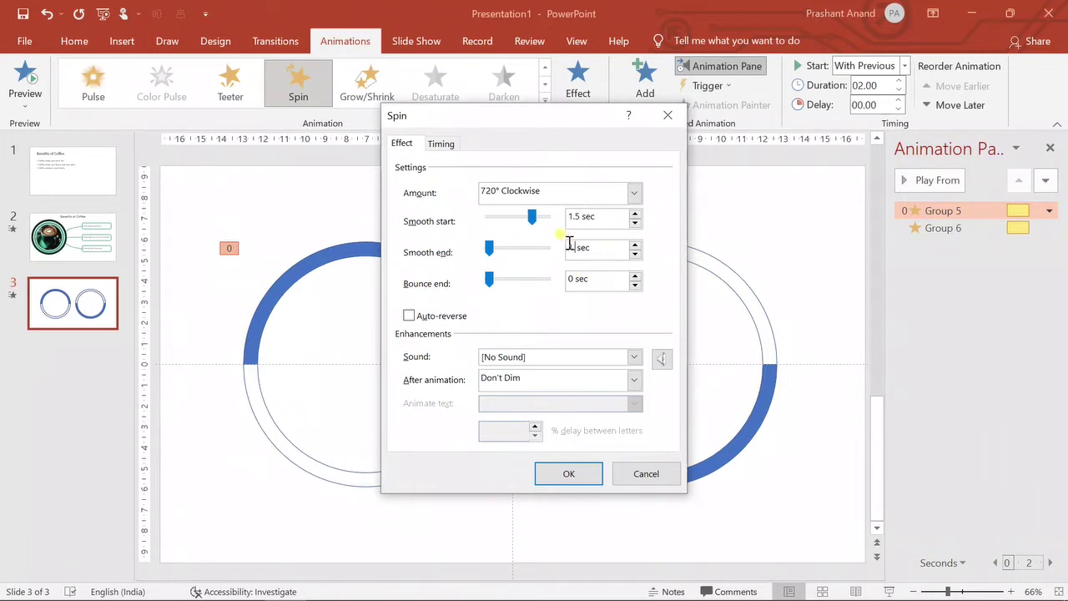
# Give the spin a 3-second duration with 1.5 sec smooth start and end, and confirm.
pyautogui.click(442, 145)
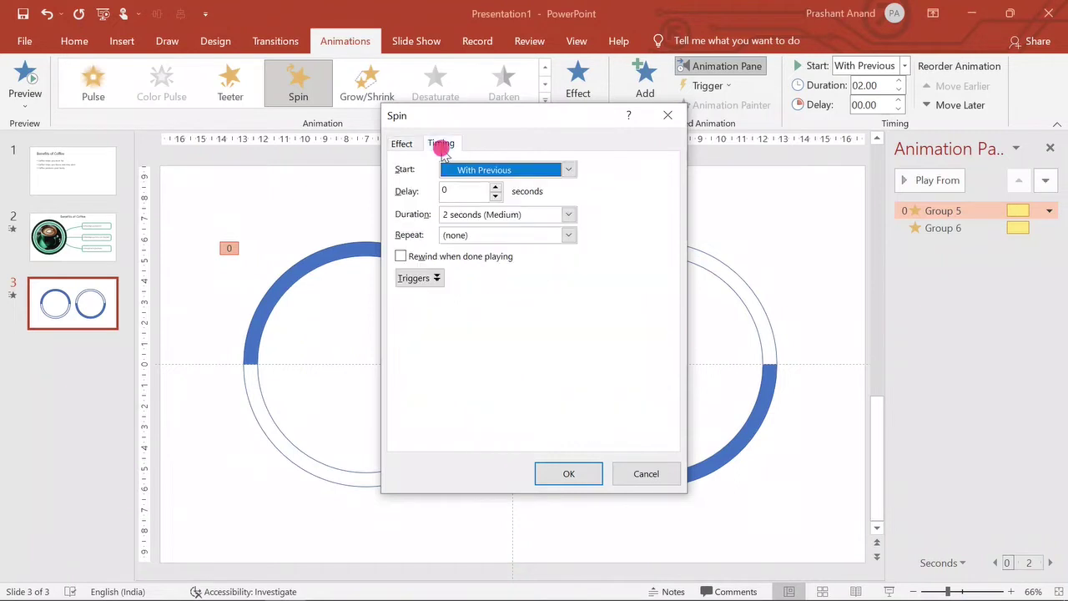
pyautogui.click(557, 217)
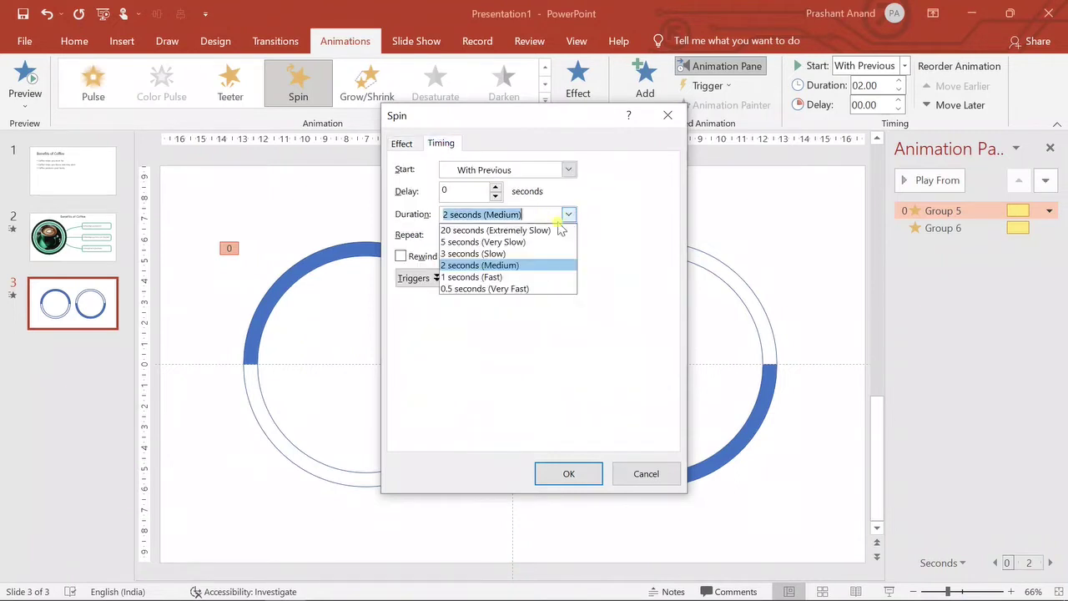
pyautogui.click(520, 253)
pyautogui.click(401, 143)
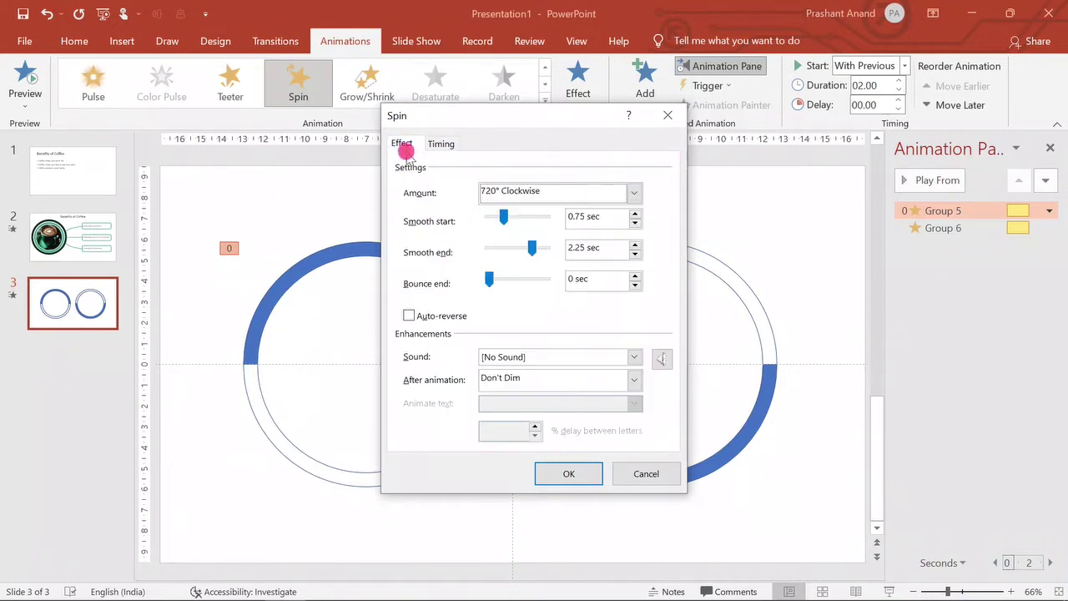
pyautogui.doubleClick(575, 215)
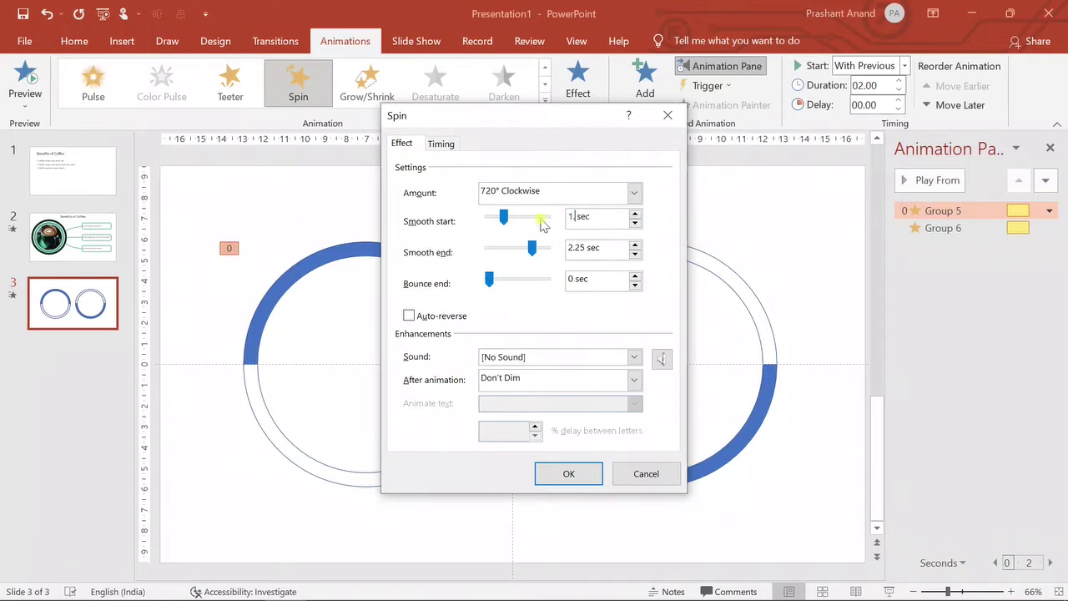
pyautogui.click(604, 241)
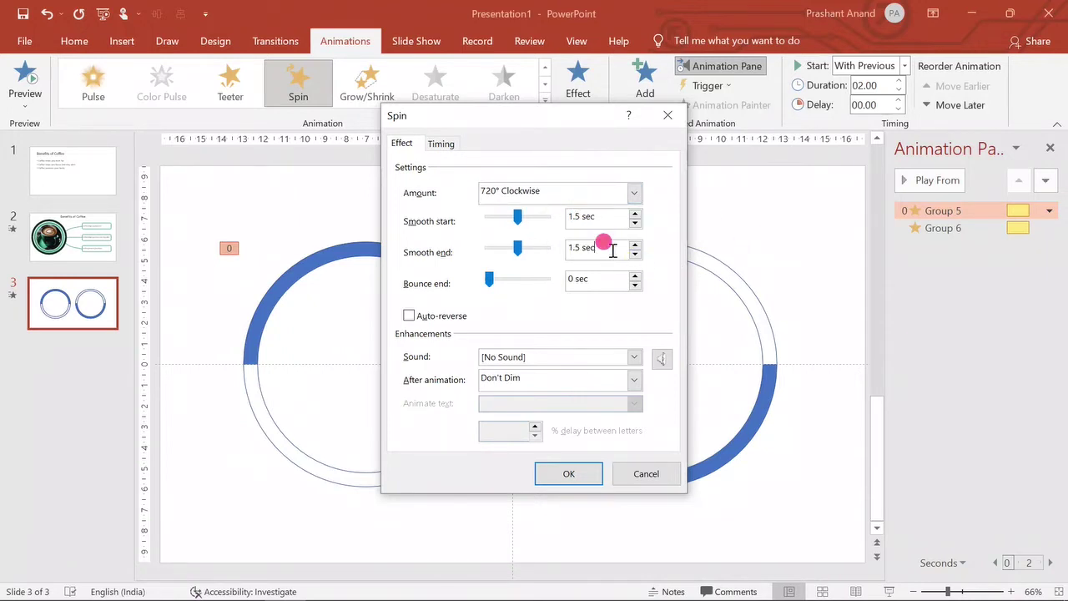
pyautogui.click(567, 473)
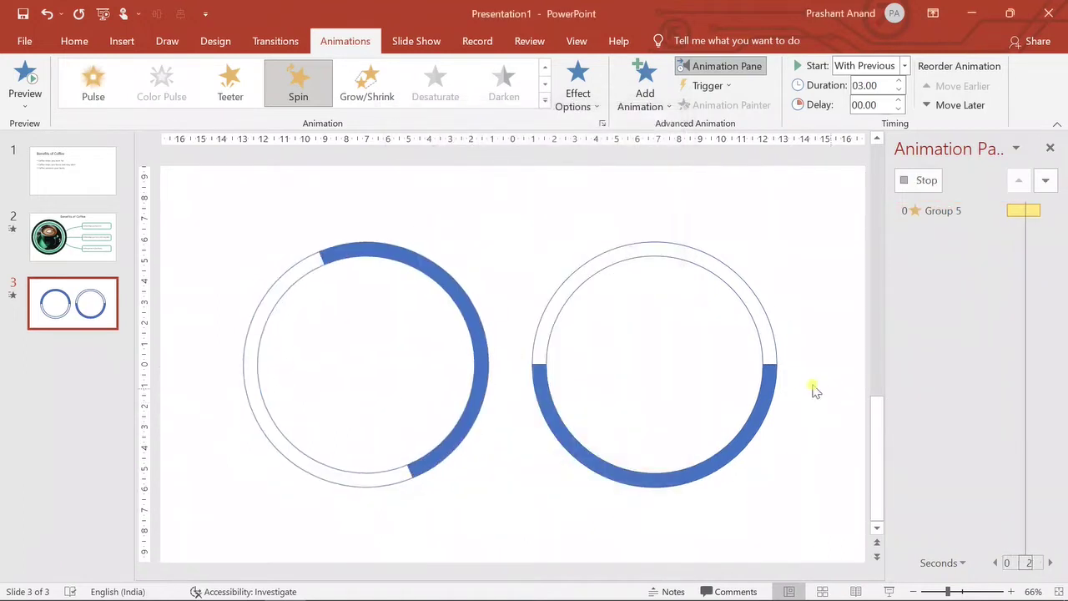
pyautogui.click(931, 183)
pyautogui.click(982, 228)
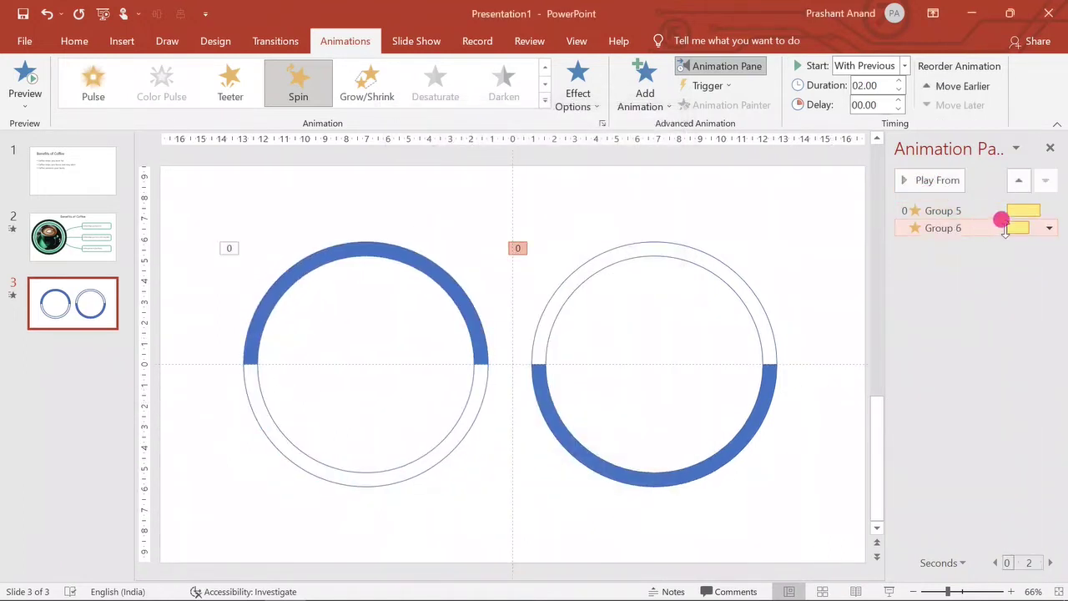
# Edit the smooth start and smooth end values in Group 6's Spin effect settings.
pyautogui.click(1049, 228)
pyautogui.click(1013, 309)
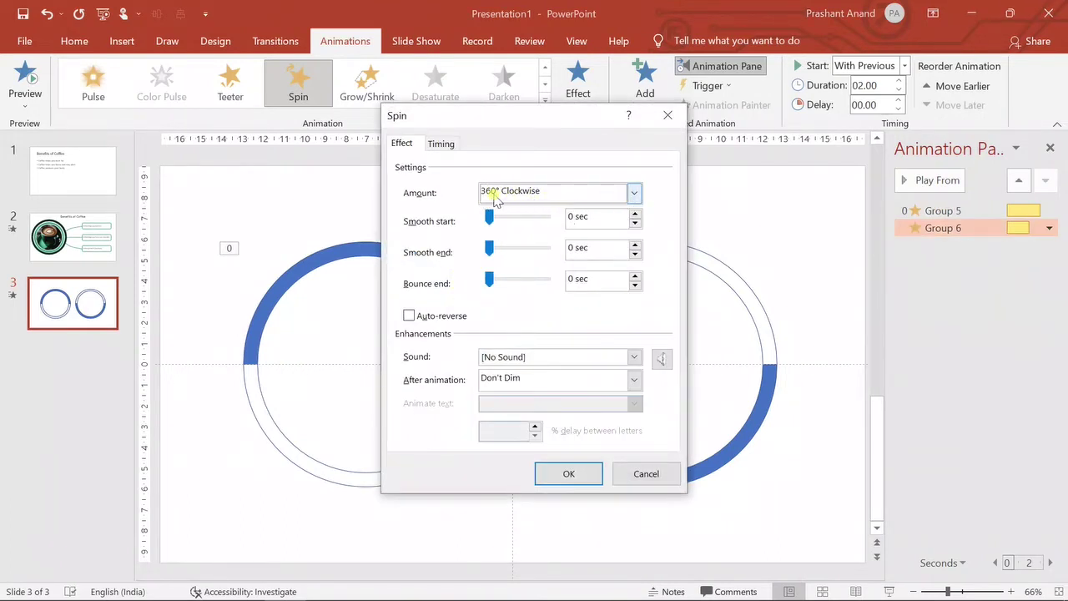
pyautogui.click(566, 210)
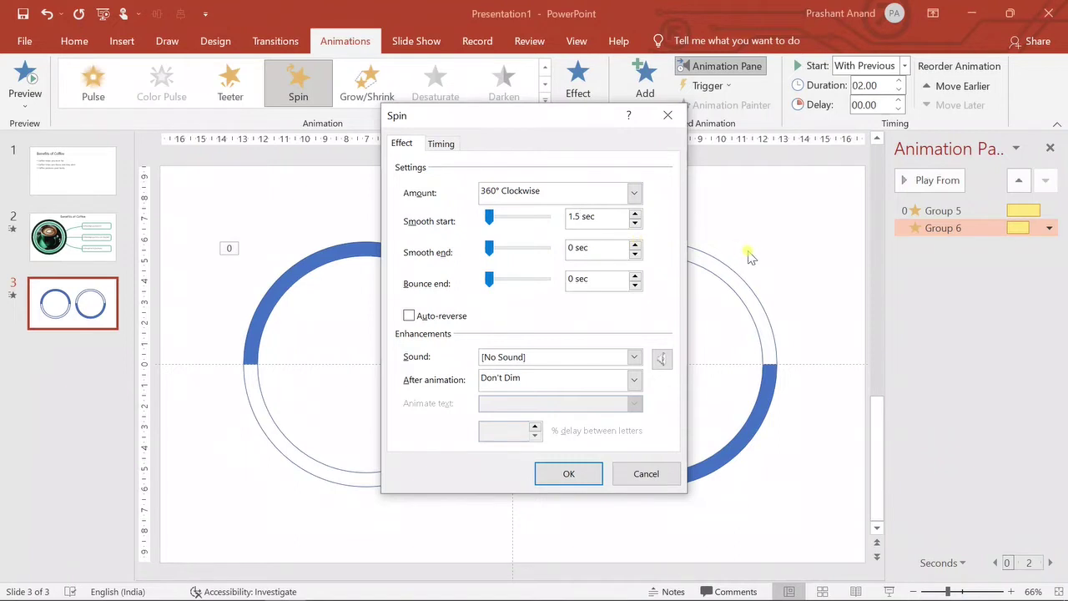
pyautogui.click(581, 247)
pyautogui.moveTo(575, 251); pyautogui.dragTo(557, 253)
# Make Group 6's spin last 3 seconds with a 1.5 sec smooth start, and apply.
pyautogui.click(442, 144)
pyautogui.click(569, 214)
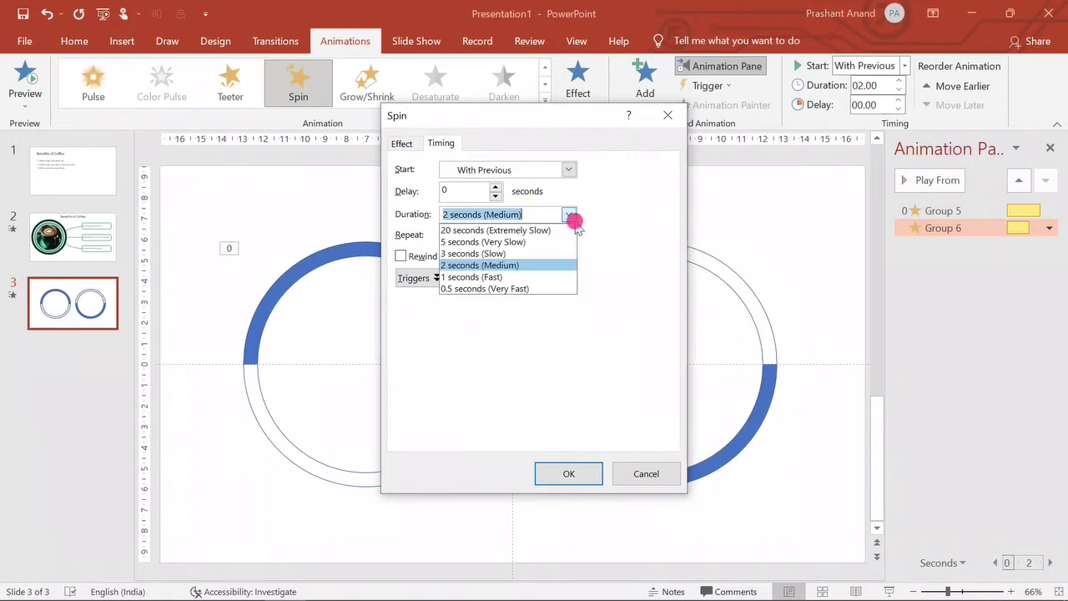
pyautogui.click(442, 179)
pyautogui.click(401, 144)
pyautogui.click(580, 215)
pyautogui.moveTo(585, 219); pyautogui.dragTo(564, 247)
pyautogui.write('1.5 sec')
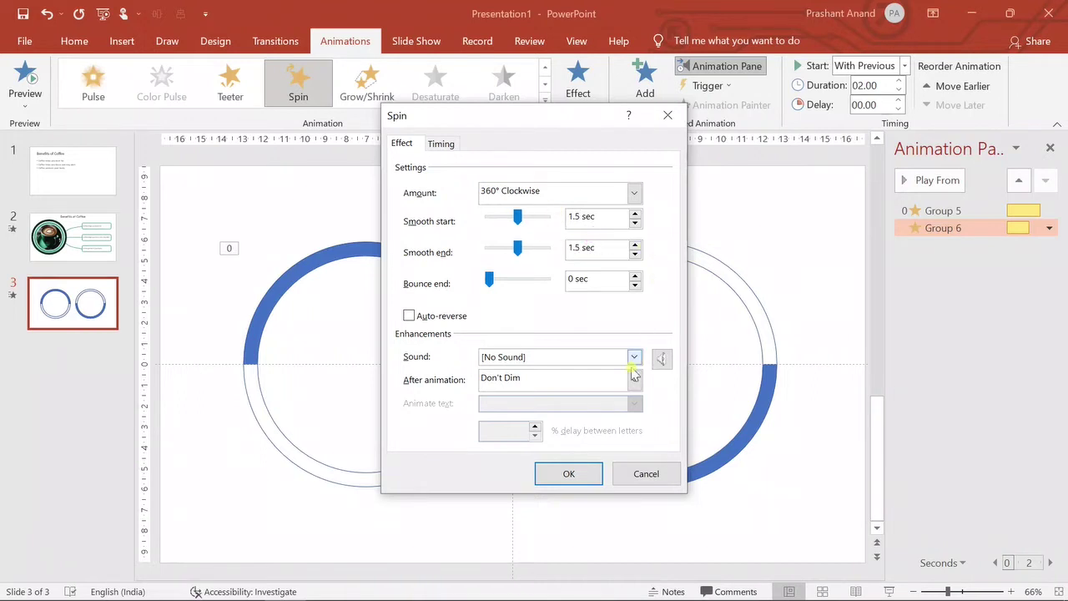
pyautogui.click(567, 474)
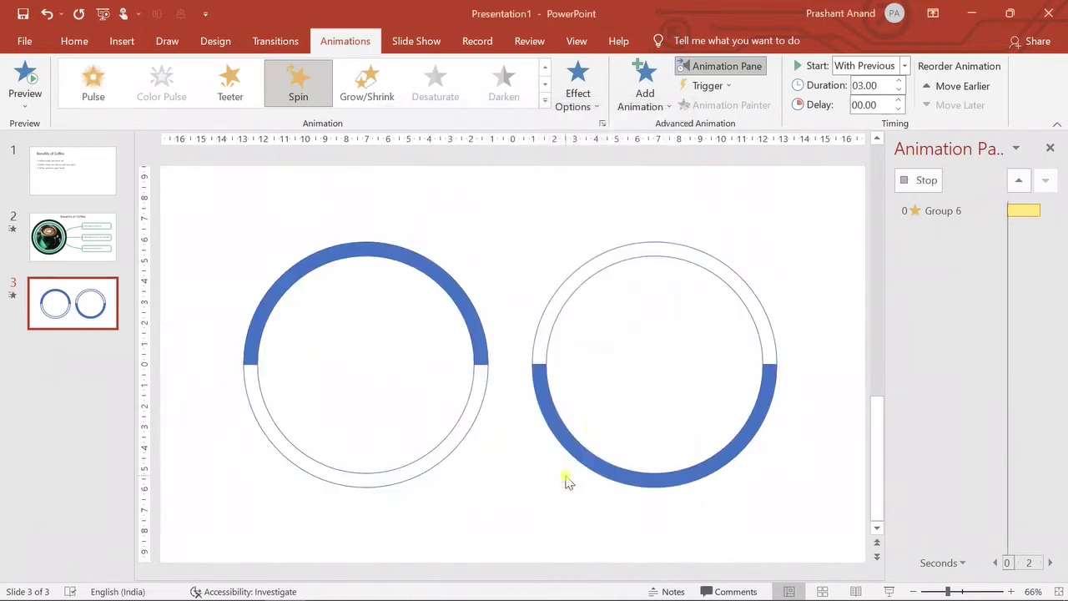
pyautogui.click(451, 284)
# Set No Outline on both halves of the left ring and the right ring's upper half.
pyautogui.click(471, 338)
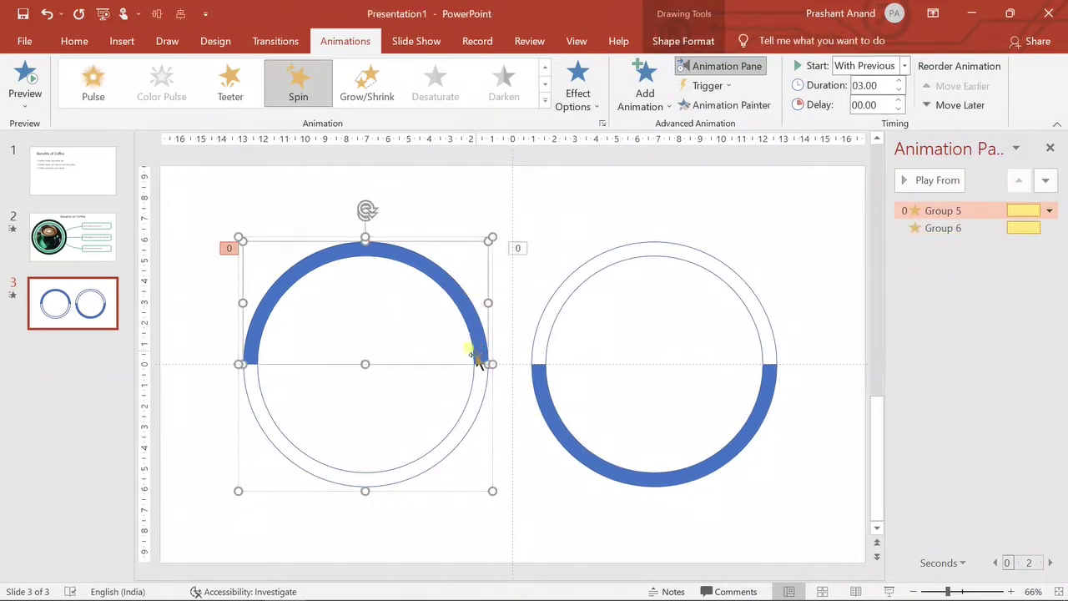
pyautogui.keyDown('shift'); pyautogui.click(474, 378); pyautogui.keyUp('shift')
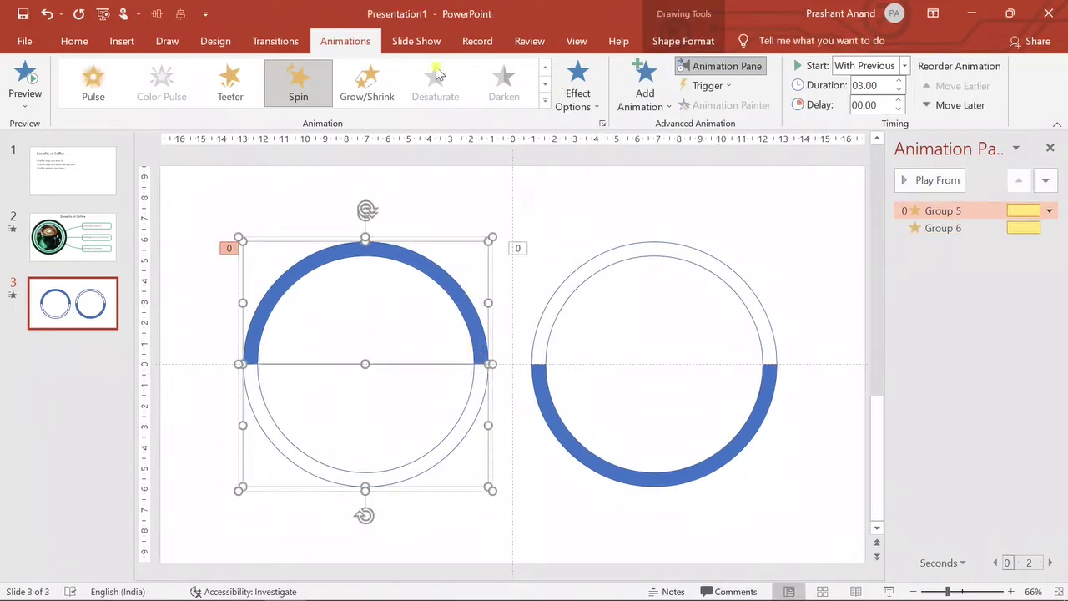
pyautogui.click(684, 42)
pyautogui.click(456, 87)
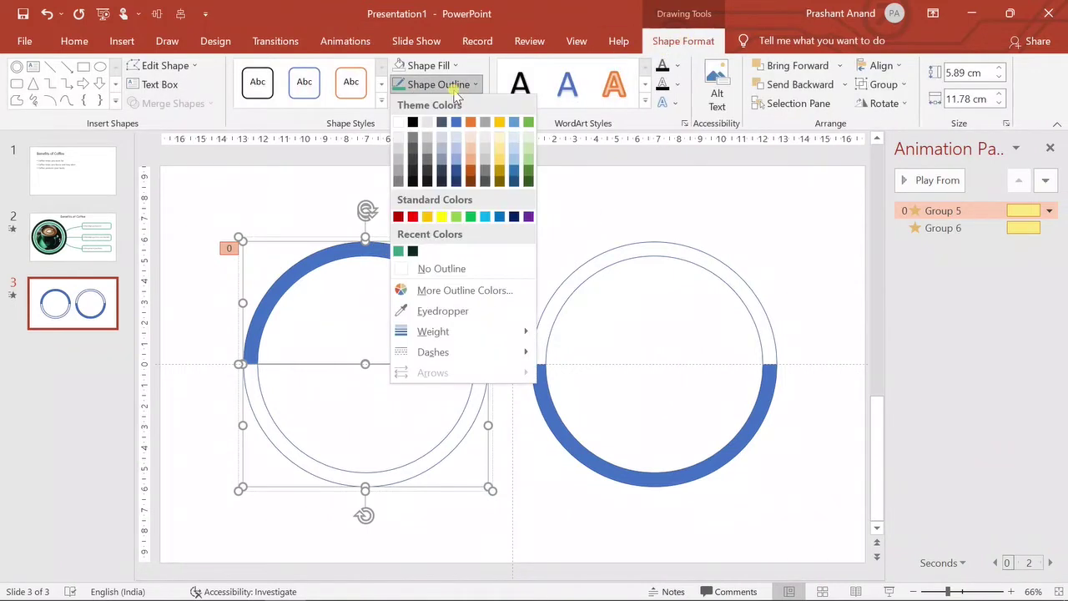
pyautogui.click(427, 268)
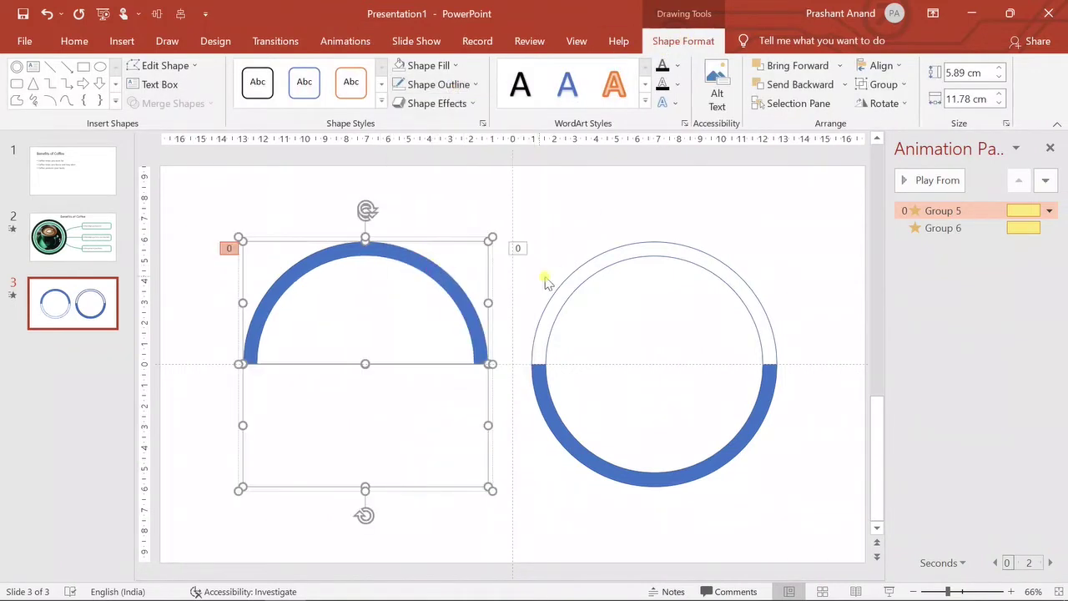
pyautogui.click(571, 283)
pyautogui.click(560, 288)
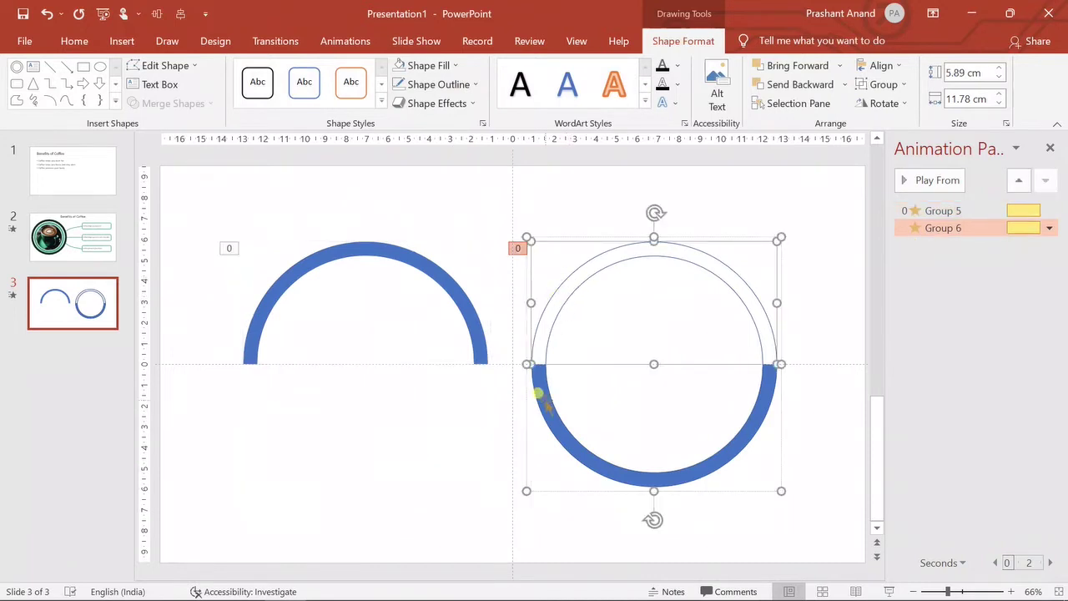
pyautogui.click(398, 84)
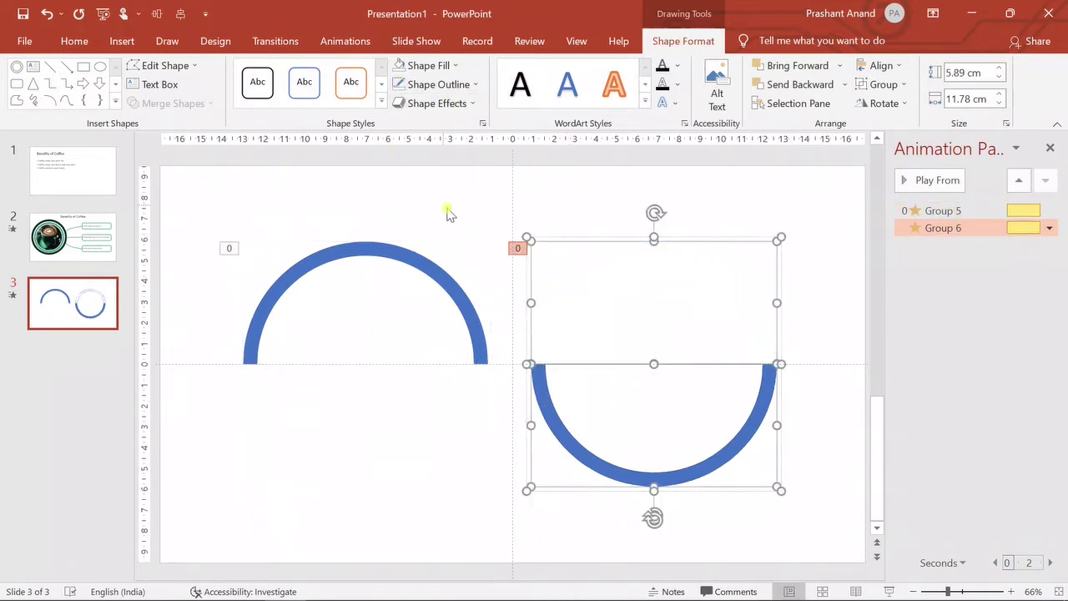
pyautogui.click(453, 213)
# Align Center the left and right arc groups so they form one circle.
pyautogui.click(431, 268)
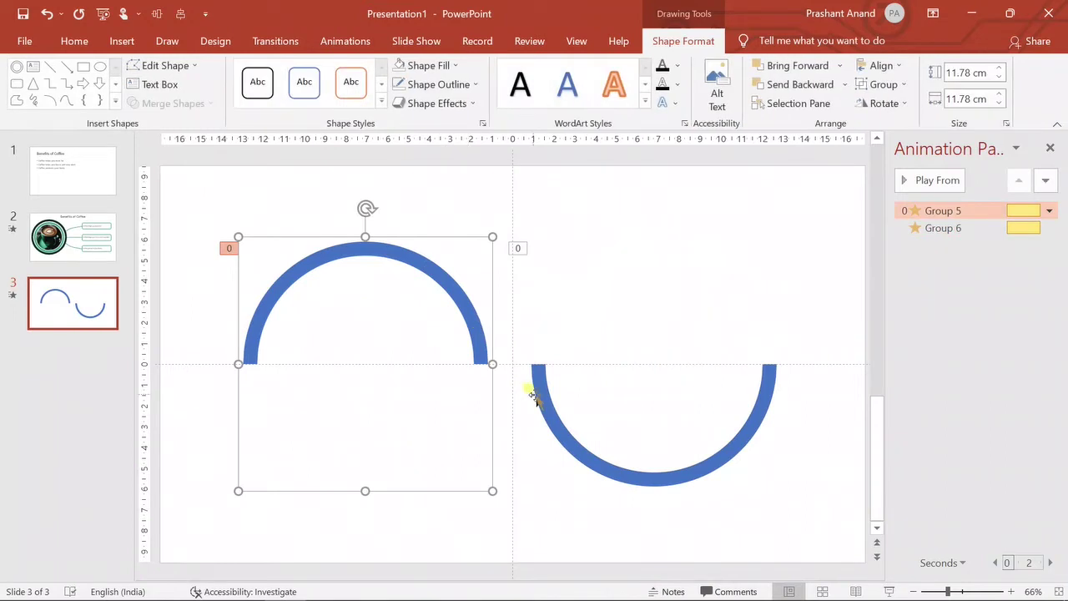
pyautogui.keyDown('shift'); pyautogui.click(534, 387); pyautogui.keyUp('shift')
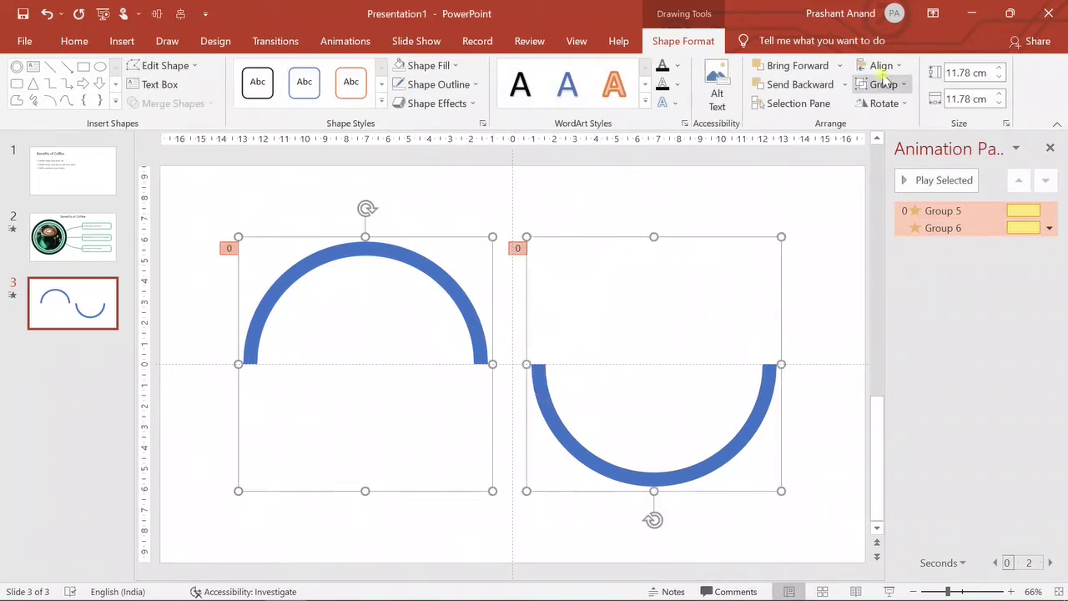
pyautogui.click(881, 65)
pyautogui.click(901, 106)
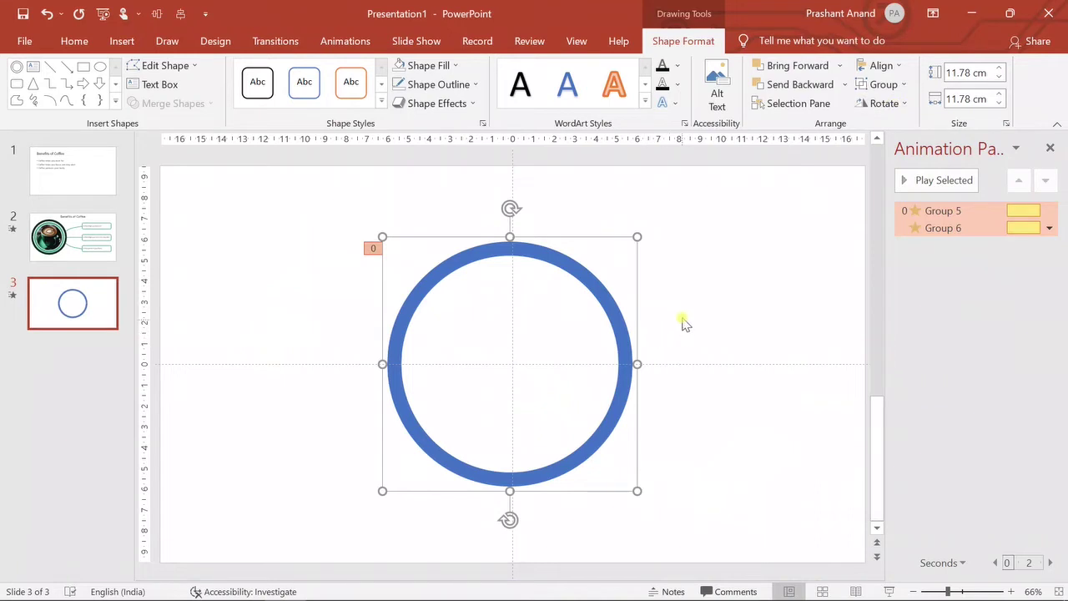
pyautogui.click(728, 267)
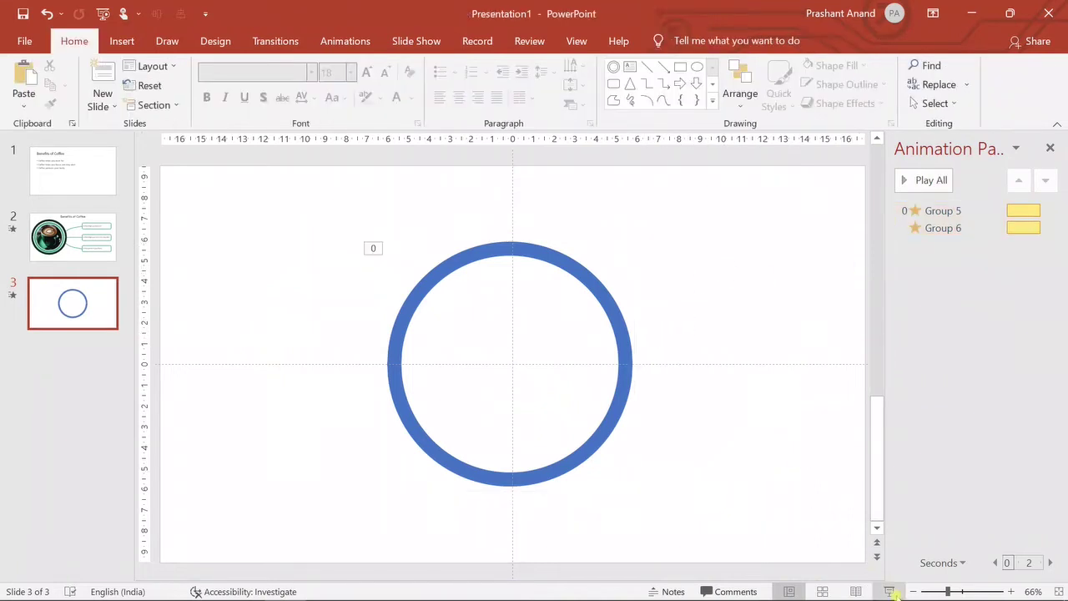
# Preview the combined ring spin in Slide Show, then select the ring group.
pyautogui.click(890, 590)
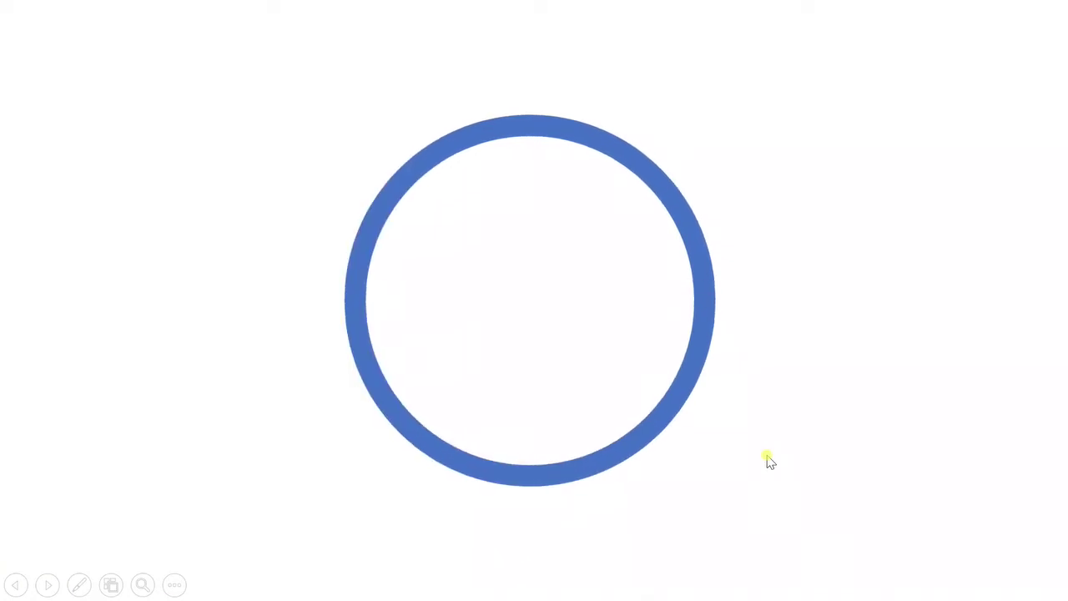
pyautogui.press('Escape')
pyautogui.click(610, 317)
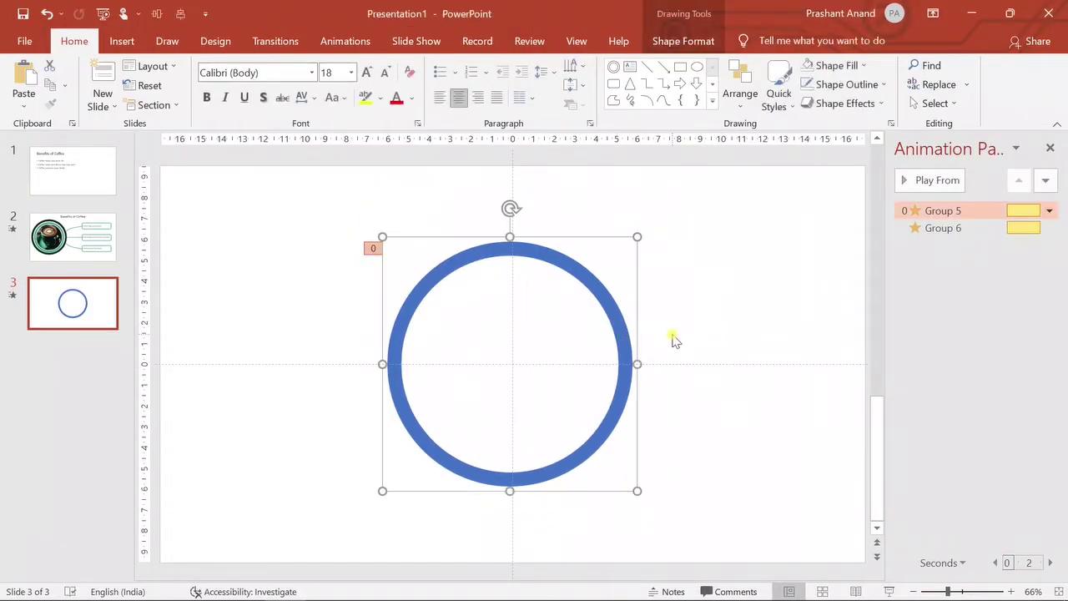
# Duplicate the whole ring and shrink the copy to sit inside the original.
pyautogui.hotkey('ctrl', 'd')
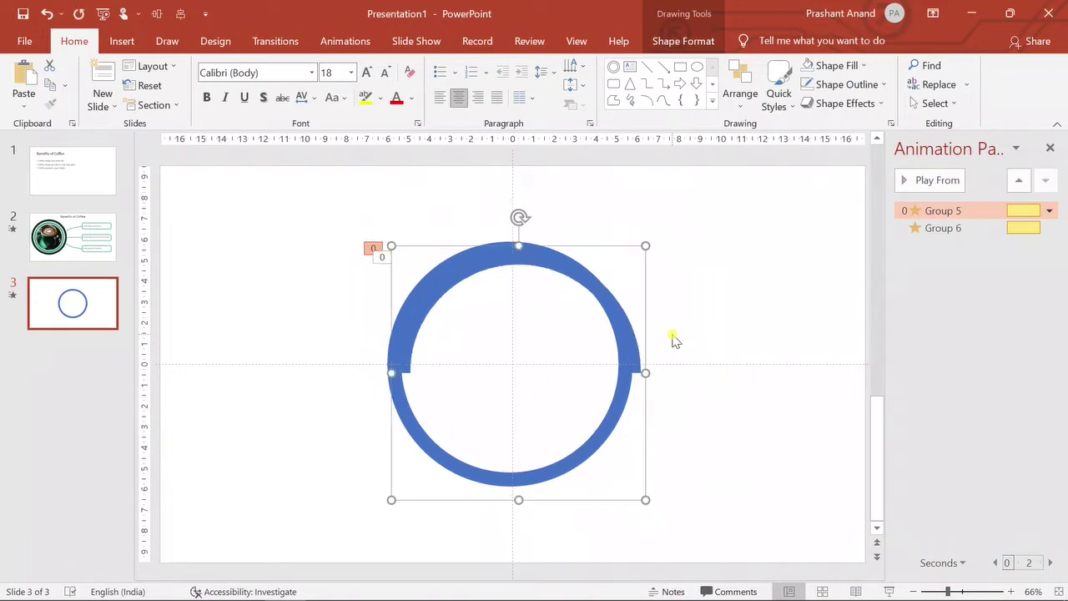
pyautogui.hotkey('ctrl', 'z')
pyautogui.moveTo(729, 213); pyautogui.dragTo(357, 518)
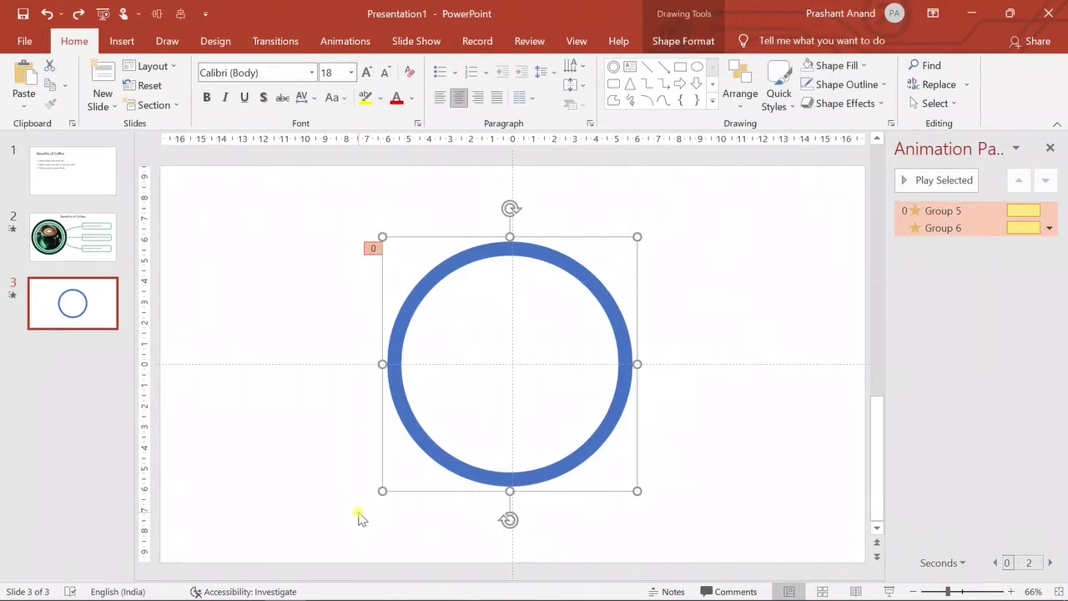
pyautogui.hotkey('ctrl', 'd')
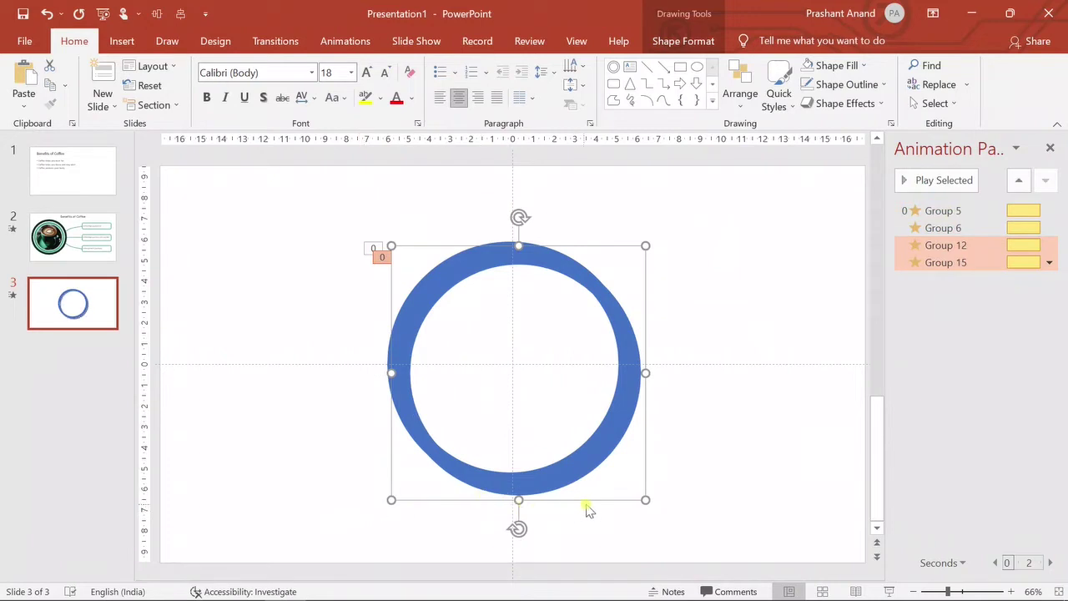
pyautogui.click(601, 448)
pyautogui.moveTo(641, 498); pyautogui.dragTo(624, 477)
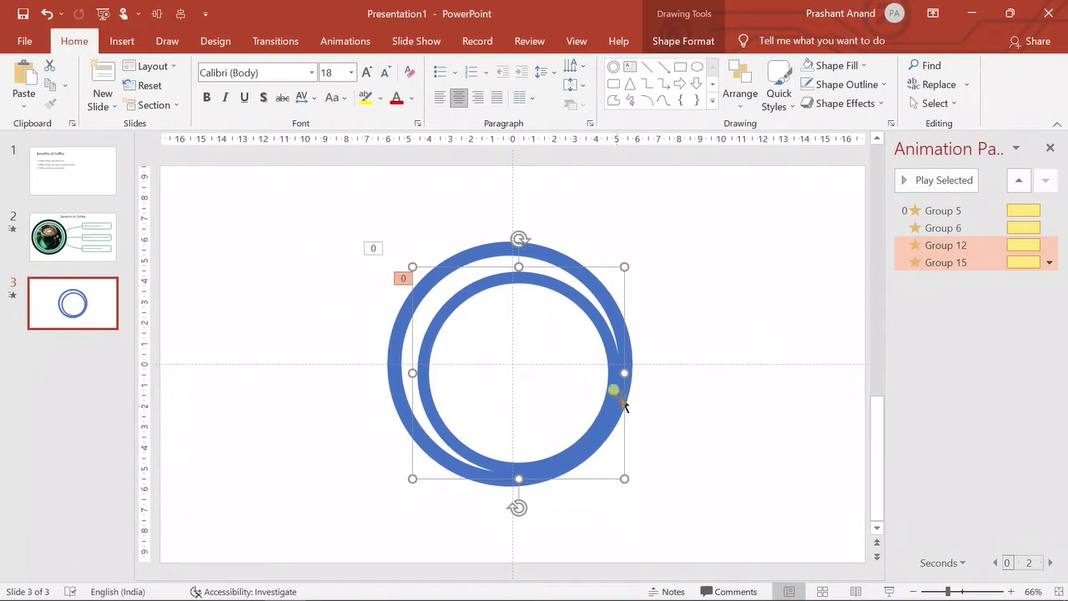
# Align both rings Center and Middle, then play all the slide's animations.
pyautogui.moveTo(706, 204); pyautogui.dragTo(399, 520)
pyautogui.click(863, 65)
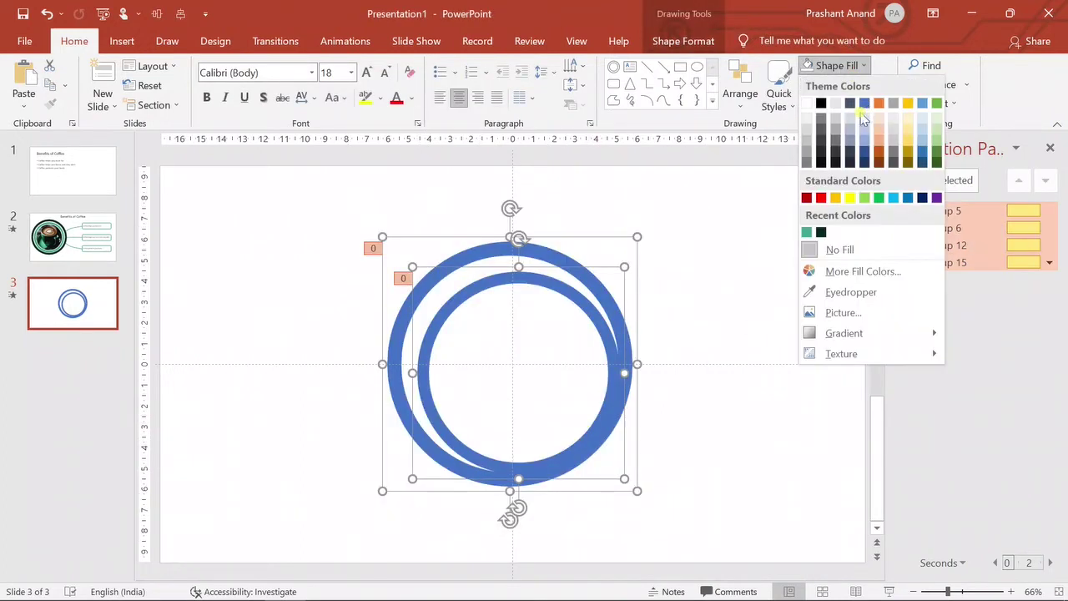
pyautogui.click(683, 41)
pyautogui.click(880, 65)
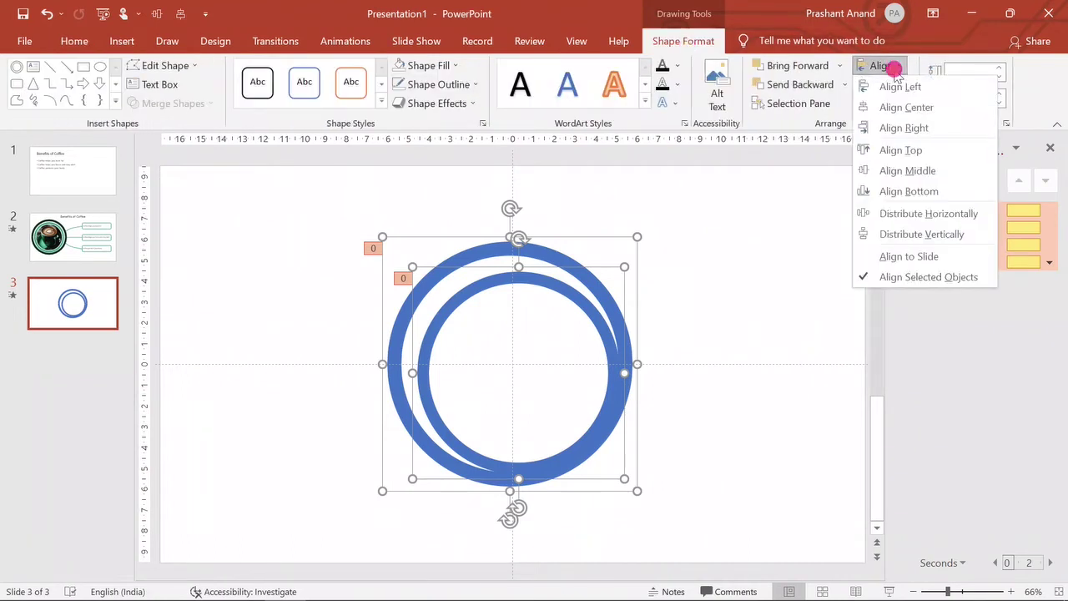
pyautogui.click(907, 107)
pyautogui.click(878, 65)
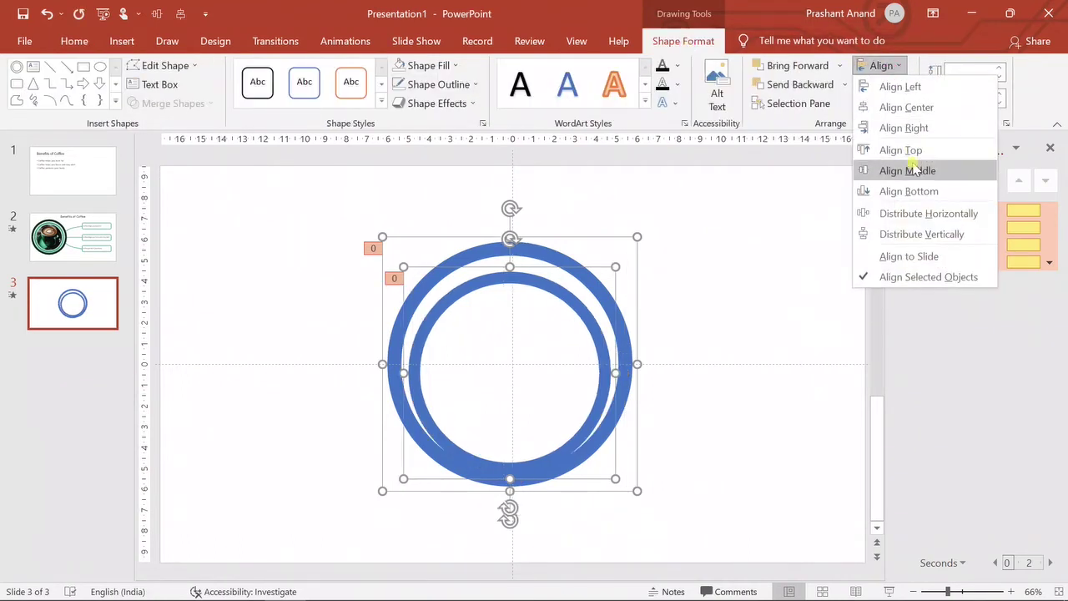
pyautogui.click(907, 171)
pyautogui.click(748, 281)
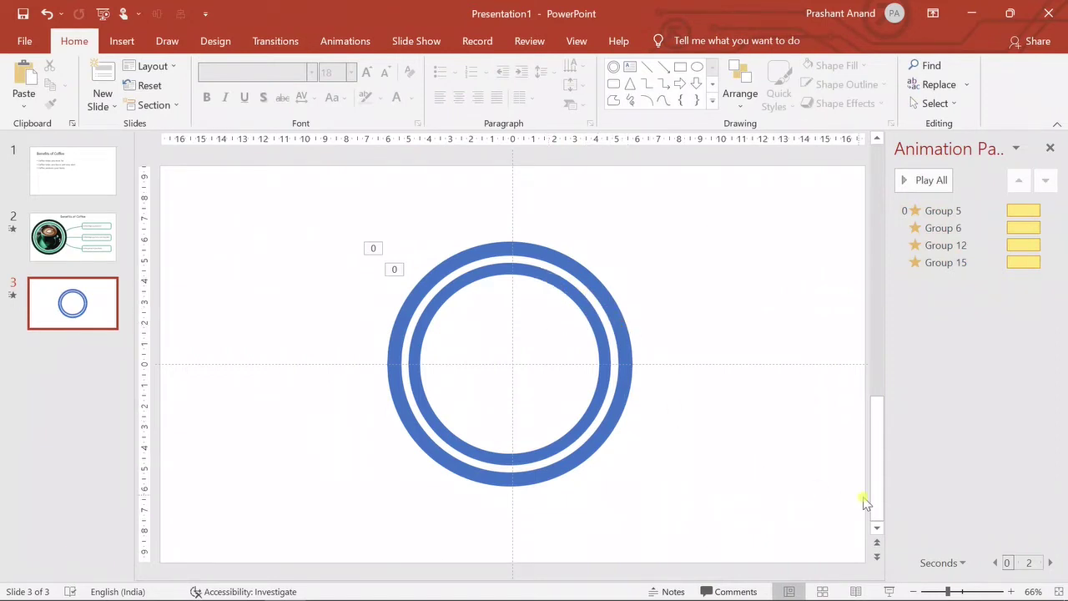
pyautogui.click(932, 182)
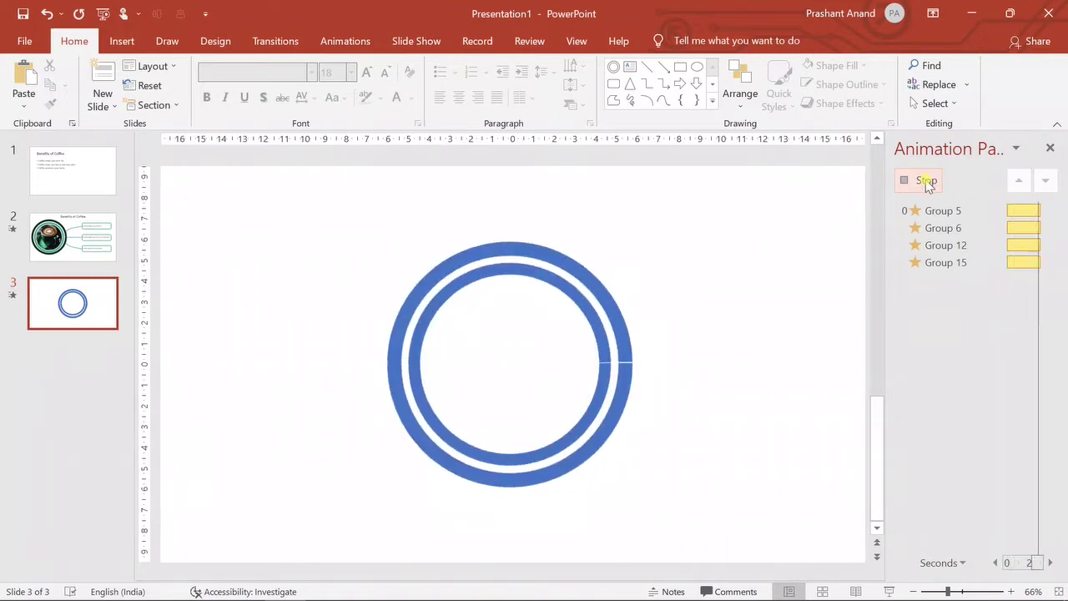
pyautogui.click(972, 244)
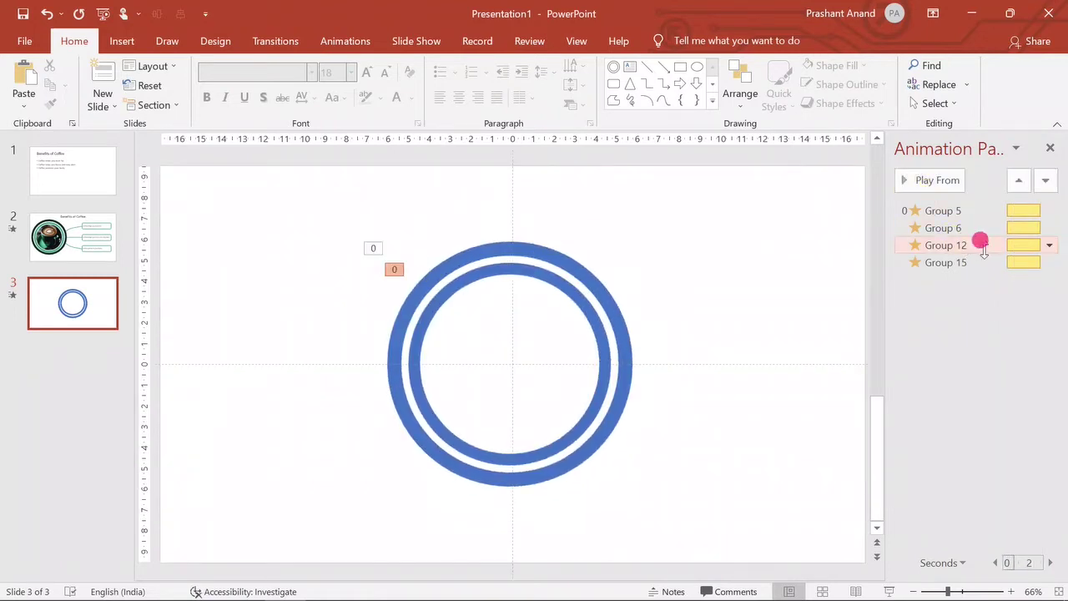
# Set Group 12's spin amount to 720° Counterclockwise.
pyautogui.click(1049, 245)
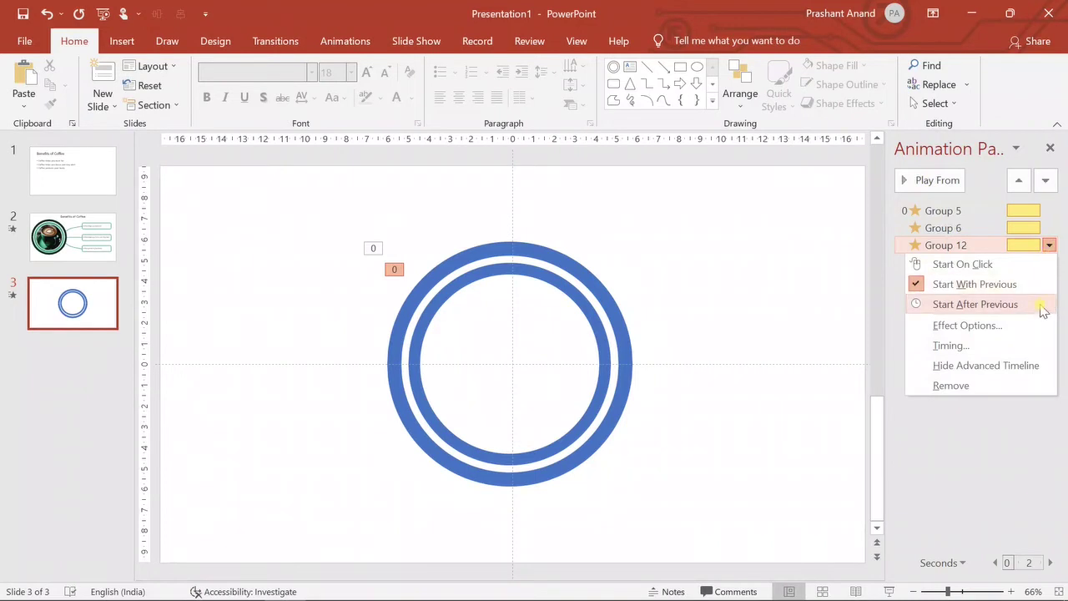
pyautogui.click(1020, 328)
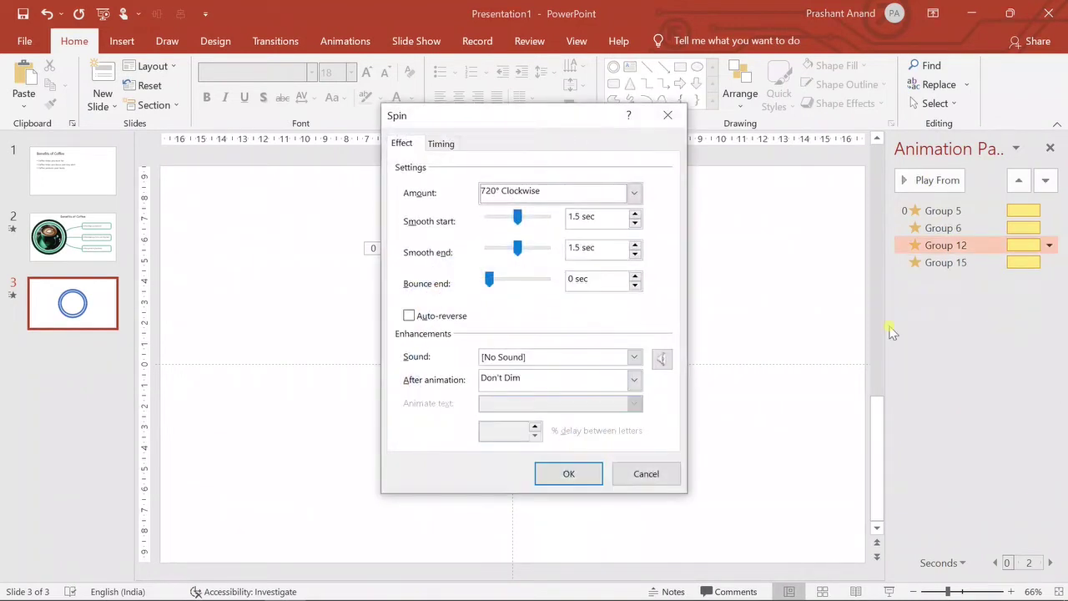
pyautogui.click(634, 193)
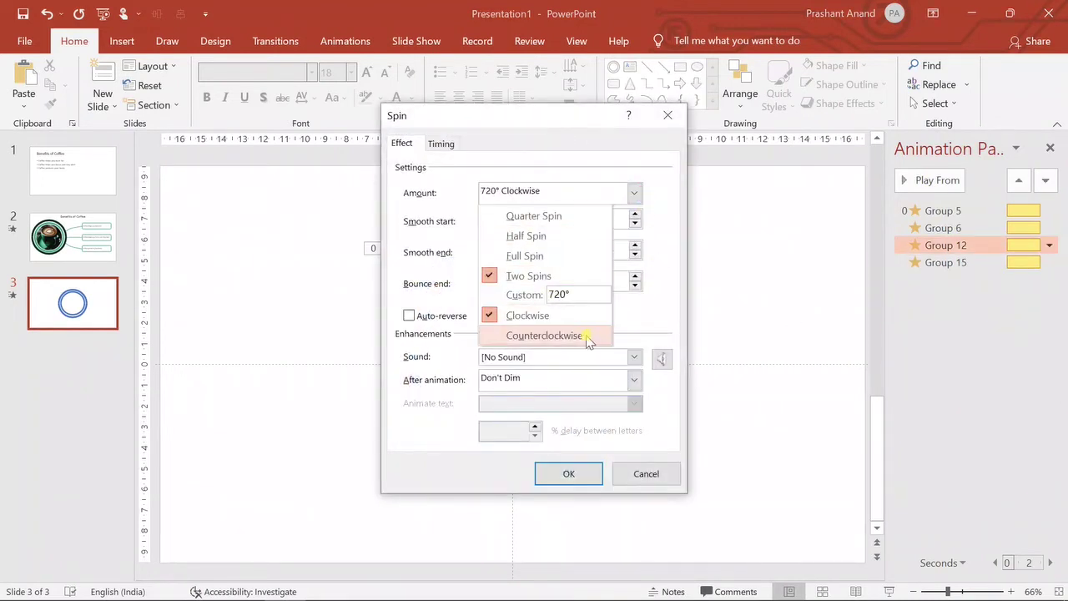
pyautogui.click(582, 336)
pyautogui.click(568, 473)
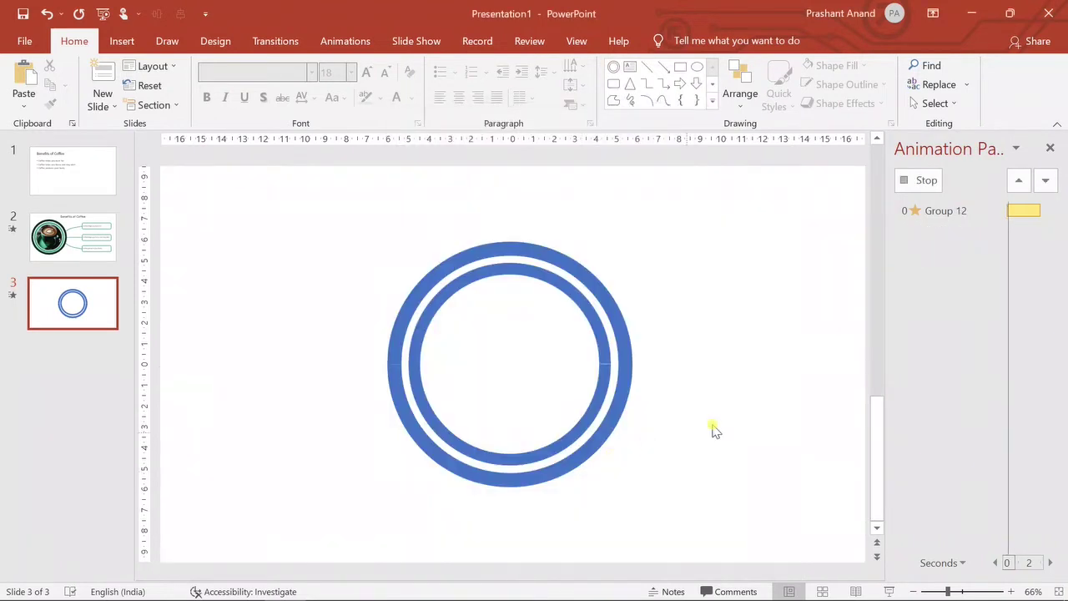
# Set Group 15's spin amount to 360° Counterclockwise.
pyautogui.click(986, 259)
pyautogui.click(1049, 262)
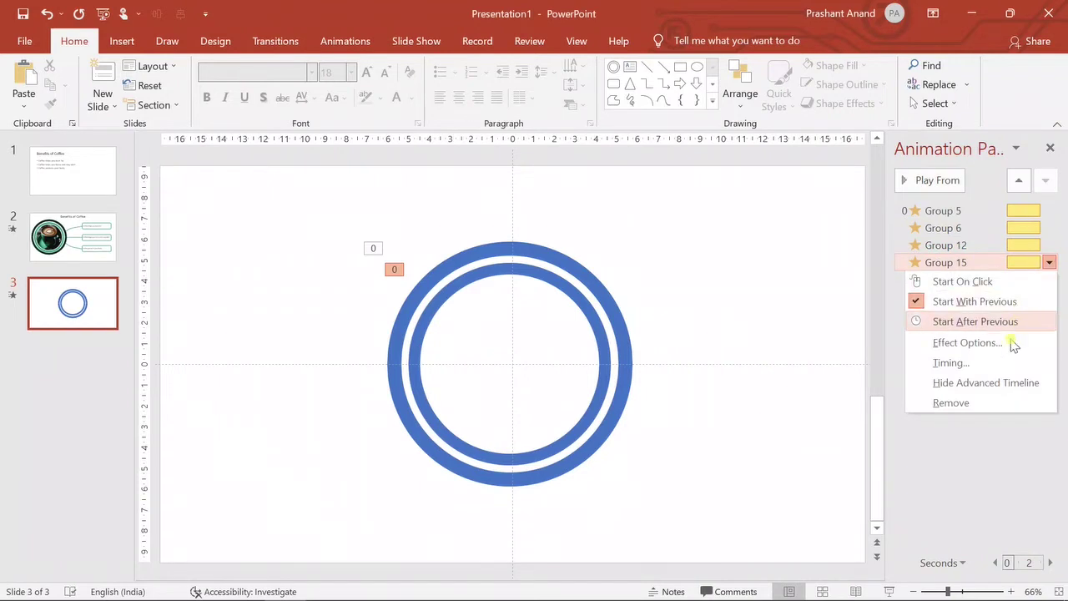
pyautogui.click(994, 329)
pyautogui.click(634, 194)
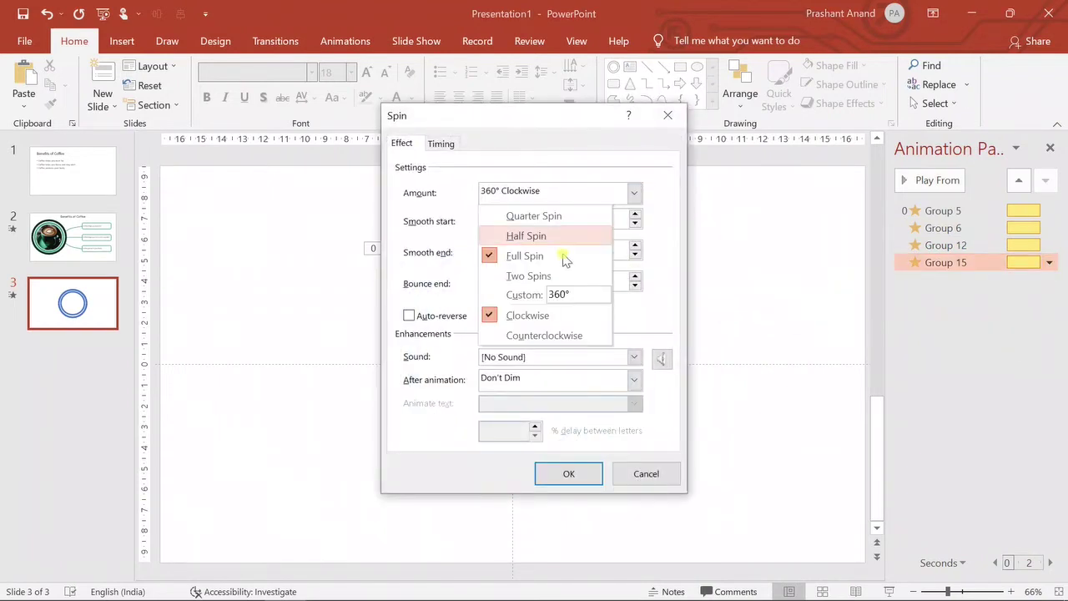
pyautogui.click(555, 336)
pyautogui.click(571, 474)
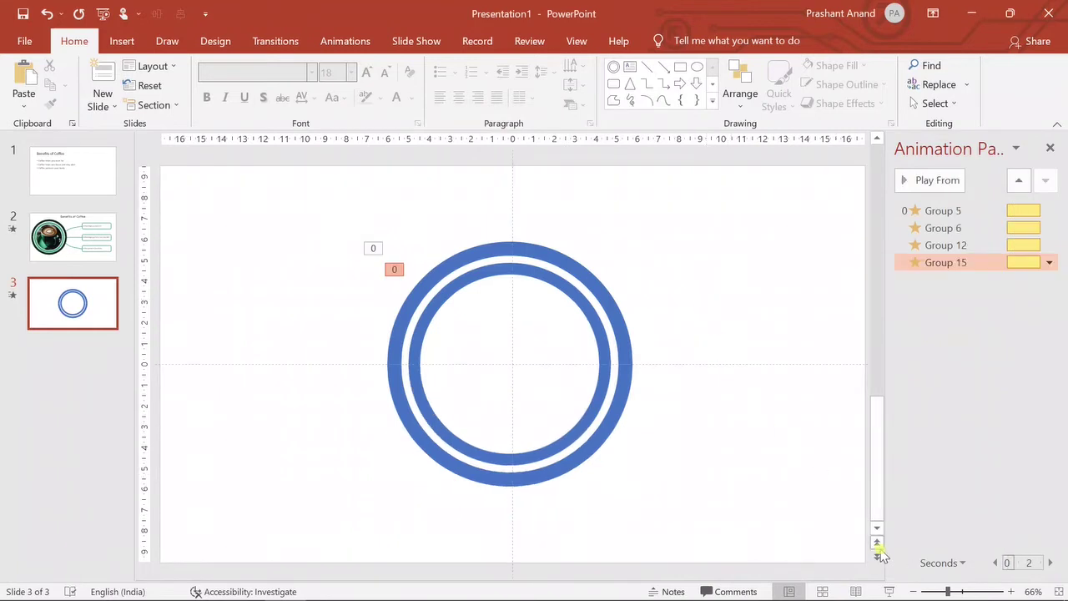
# Preview both counterclockwise ring spins in Slide Show.
pyautogui.click(889, 590)
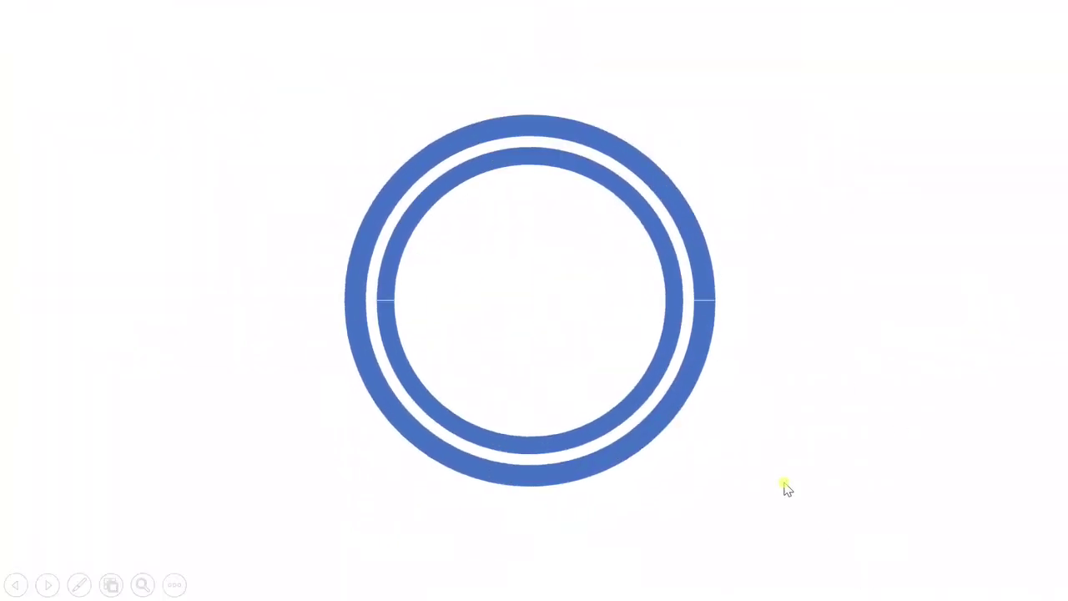
pyautogui.press('Escape')
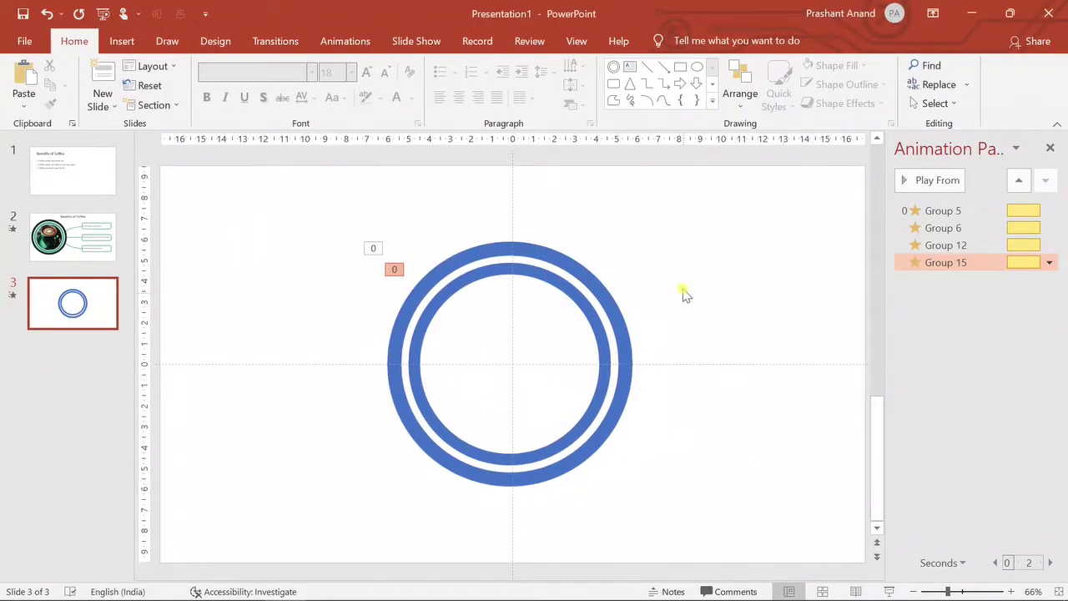
pyautogui.click(681, 291)
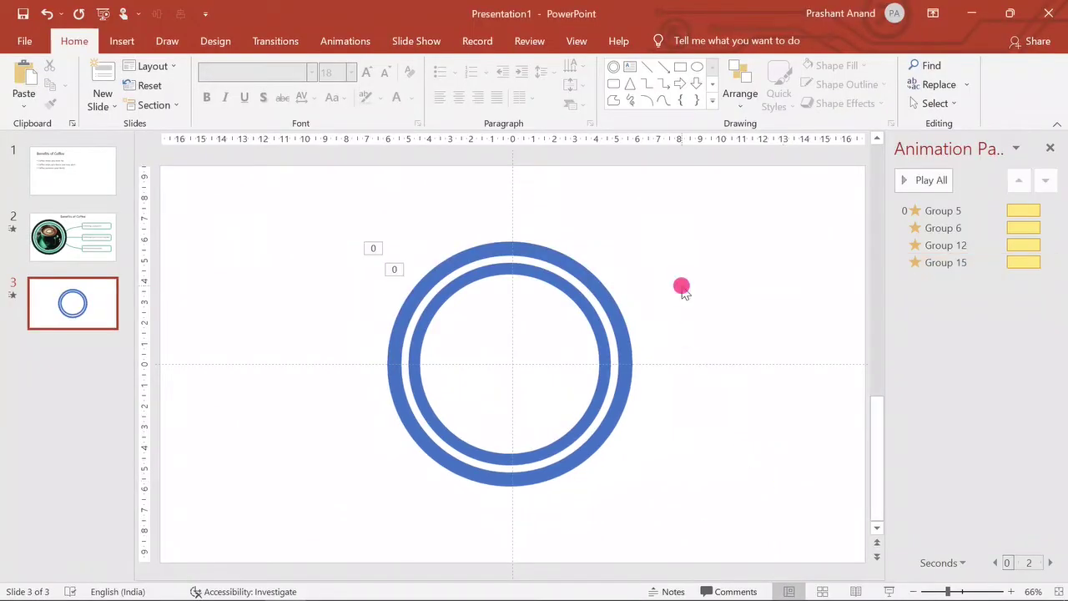
# Draw a 7.73 cm blue Oval circle inside the rings.
pyautogui.click(696, 67)
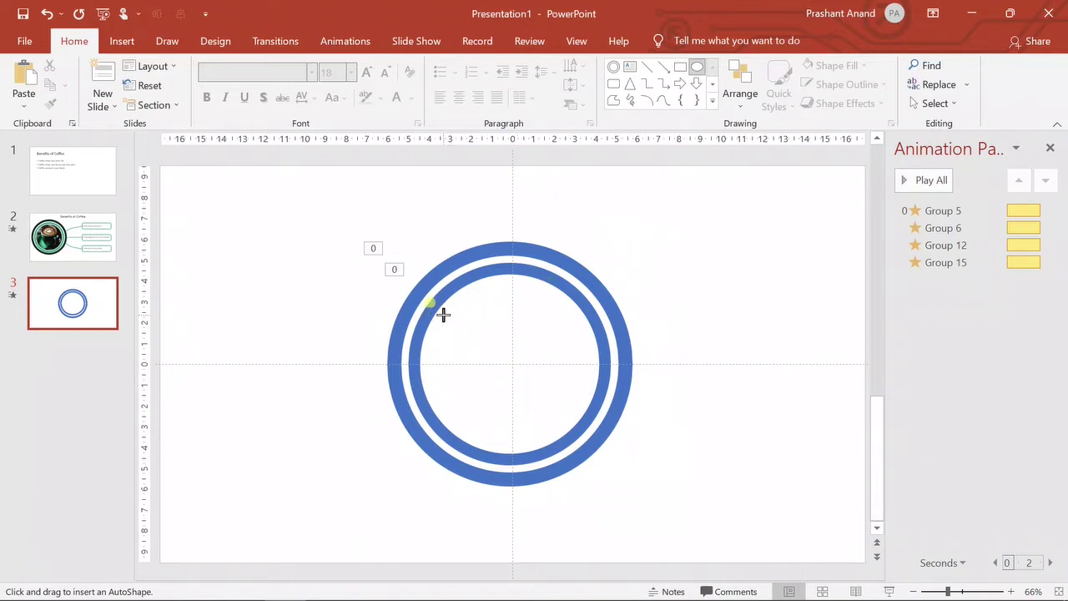
pyautogui.moveTo(442, 314); pyautogui.dragTo(576, 476)
pyautogui.moveTo(539, 403); pyautogui.dragTo(524, 371)
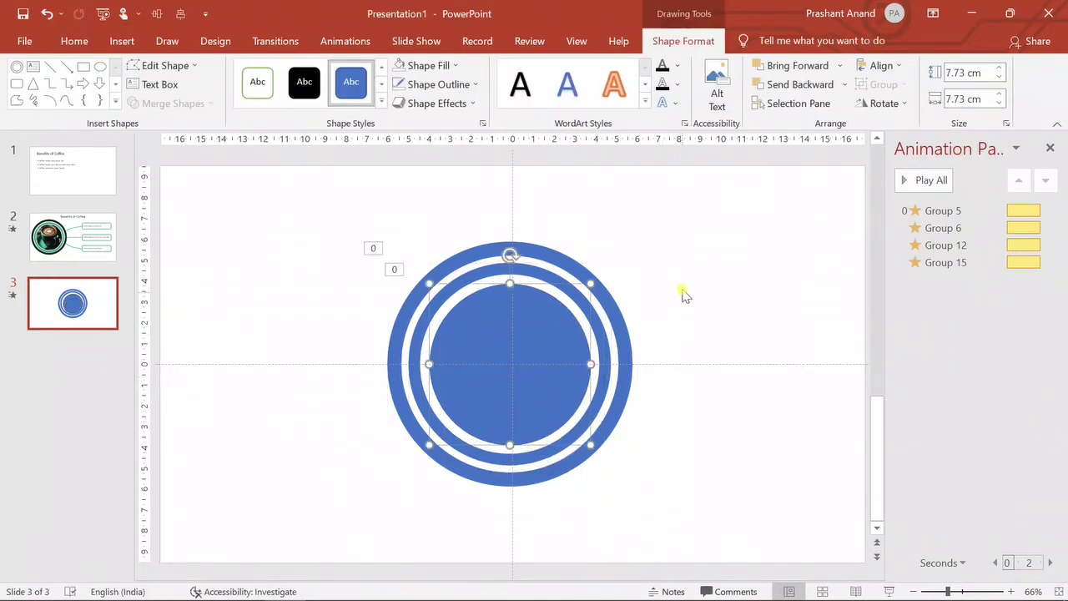
pyautogui.click(694, 242)
# Align the rings and circle Center and Middle on each other.
pyautogui.moveTo(713, 226); pyautogui.dragTo(324, 534)
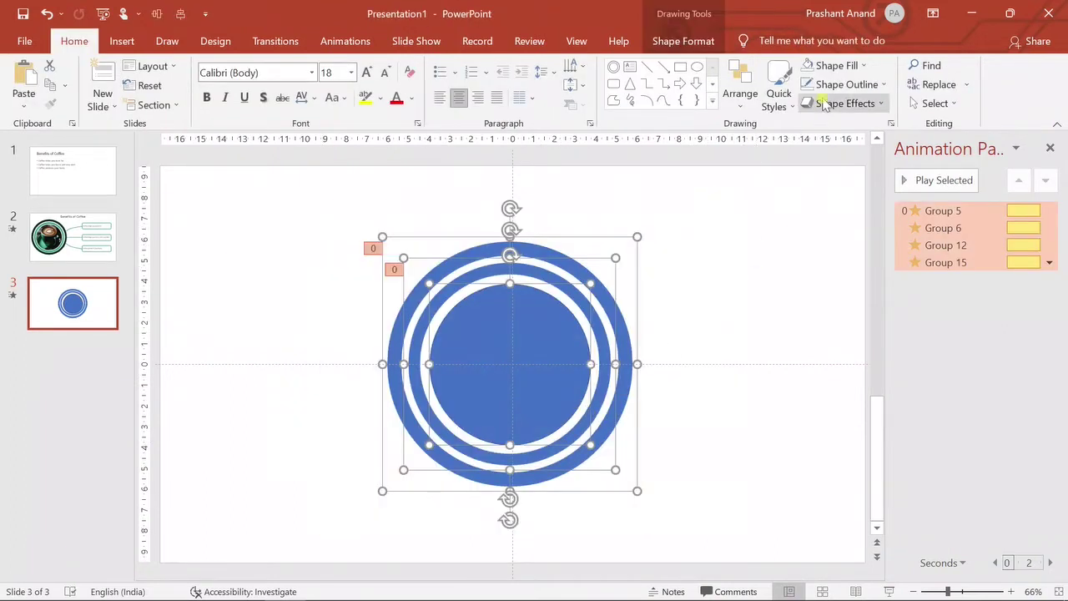
pyautogui.click(696, 41)
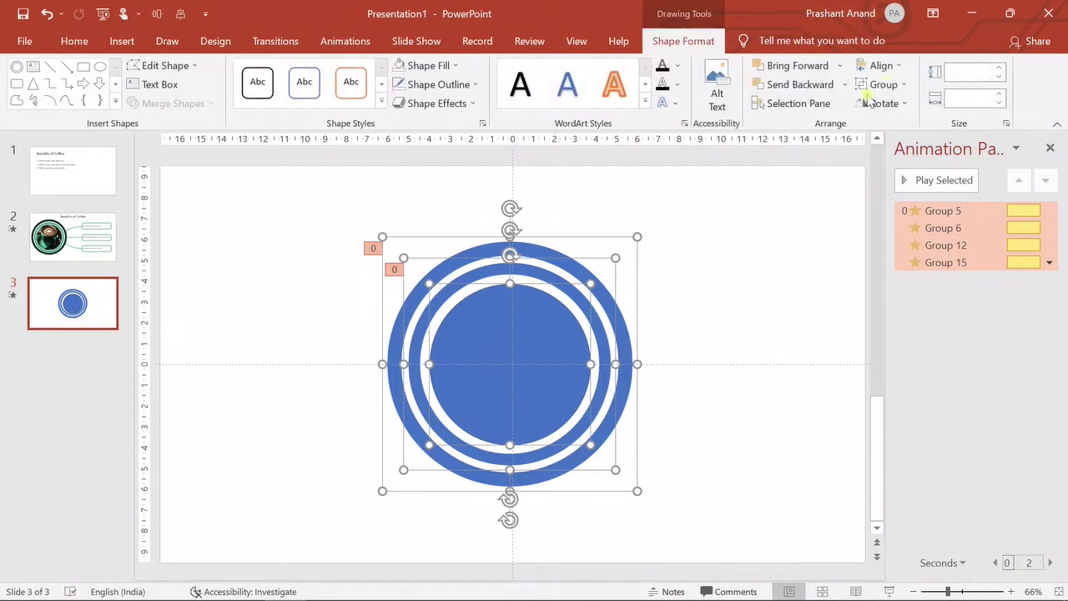
pyautogui.click(877, 65)
pyautogui.click(906, 109)
pyautogui.click(880, 65)
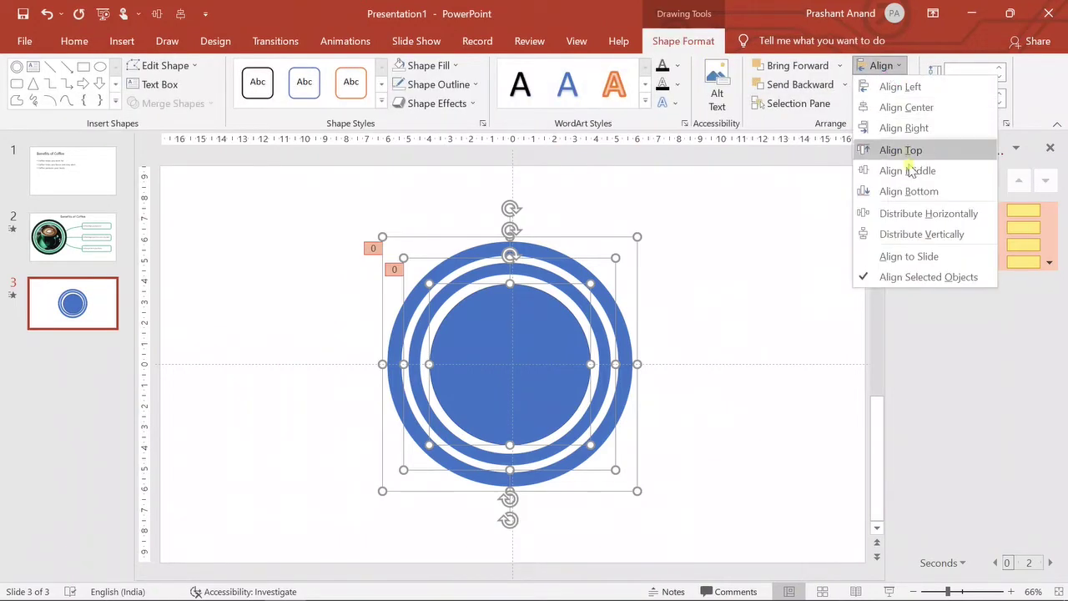
pyautogui.click(908, 170)
pyautogui.click(731, 253)
# Open the Format Shape settings for the inner circle.
pyautogui.click(508, 325)
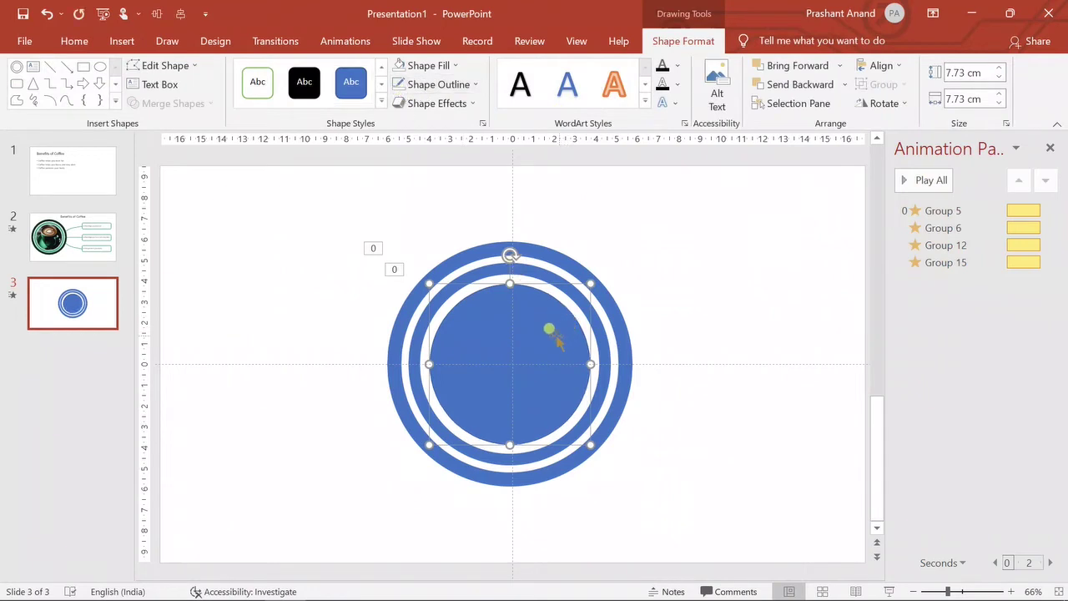
pyautogui.rightClick(539, 321)
pyautogui.click(615, 565)
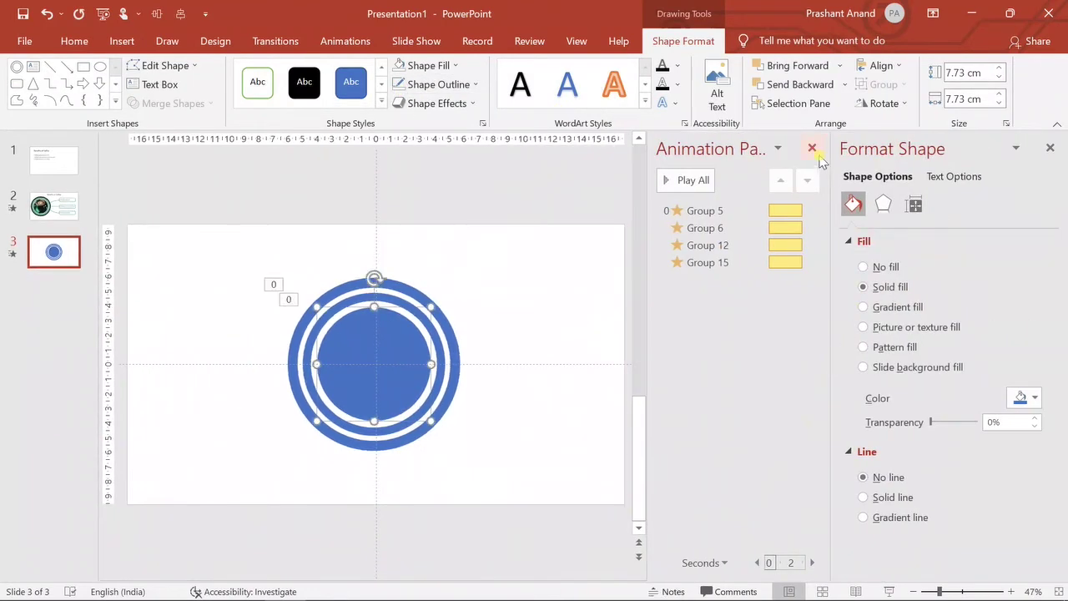
# Give the inner circle a coffee cup picture fill after browsing online Coffee images.
pyautogui.click(812, 148)
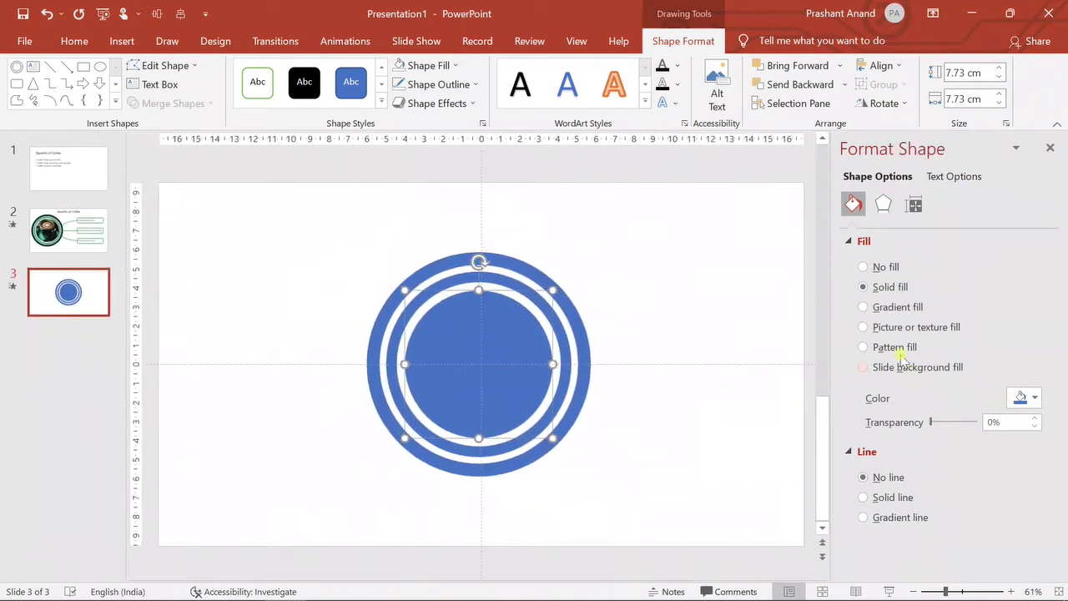
pyautogui.click(863, 327)
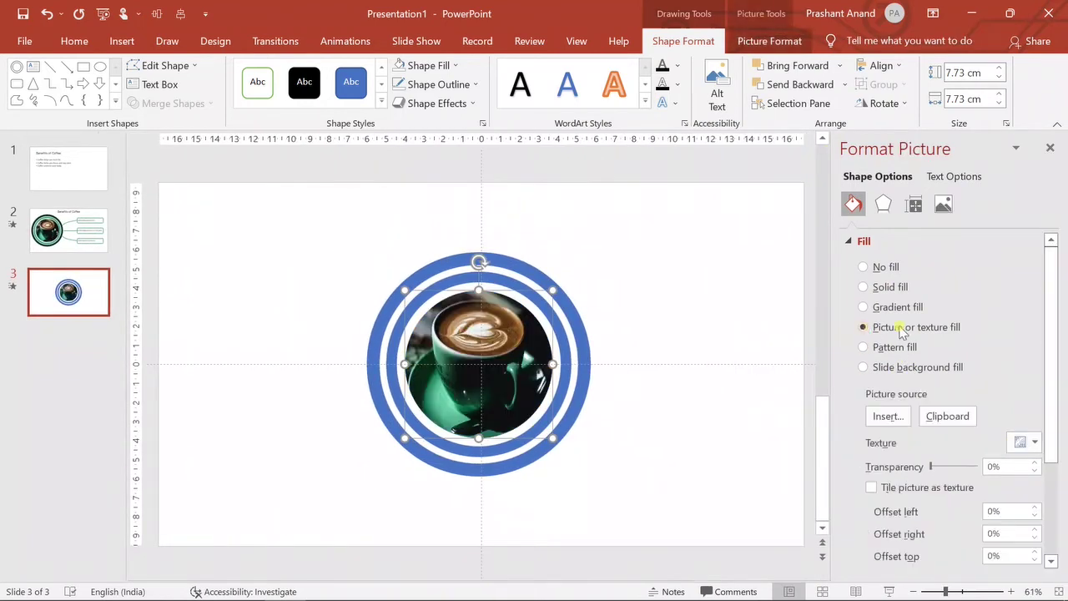
pyautogui.click(888, 416)
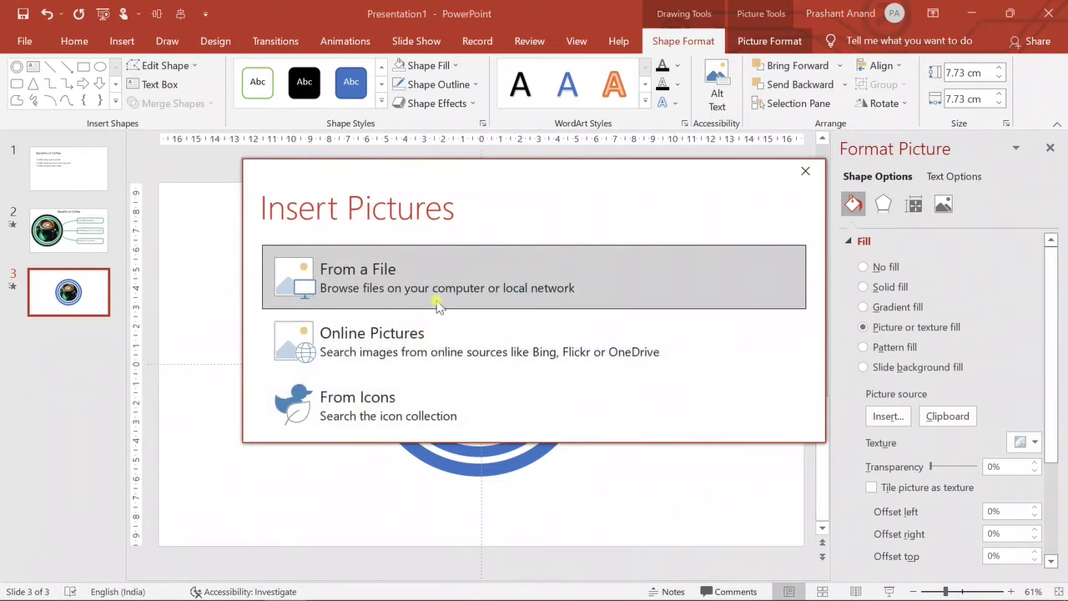
pyautogui.click(411, 348)
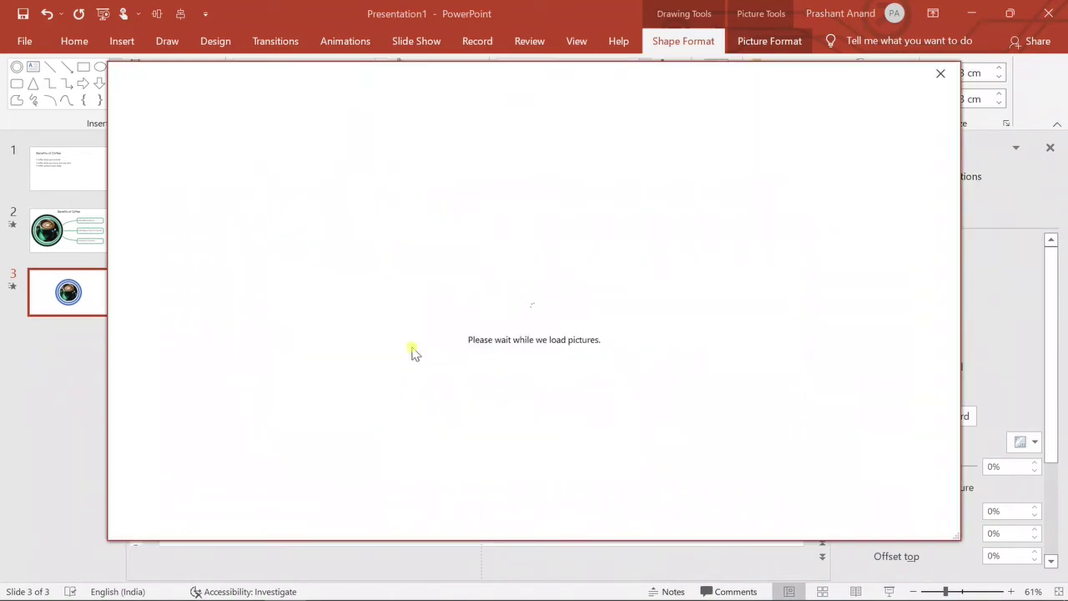
pyautogui.scroll(-2, 851, 347)
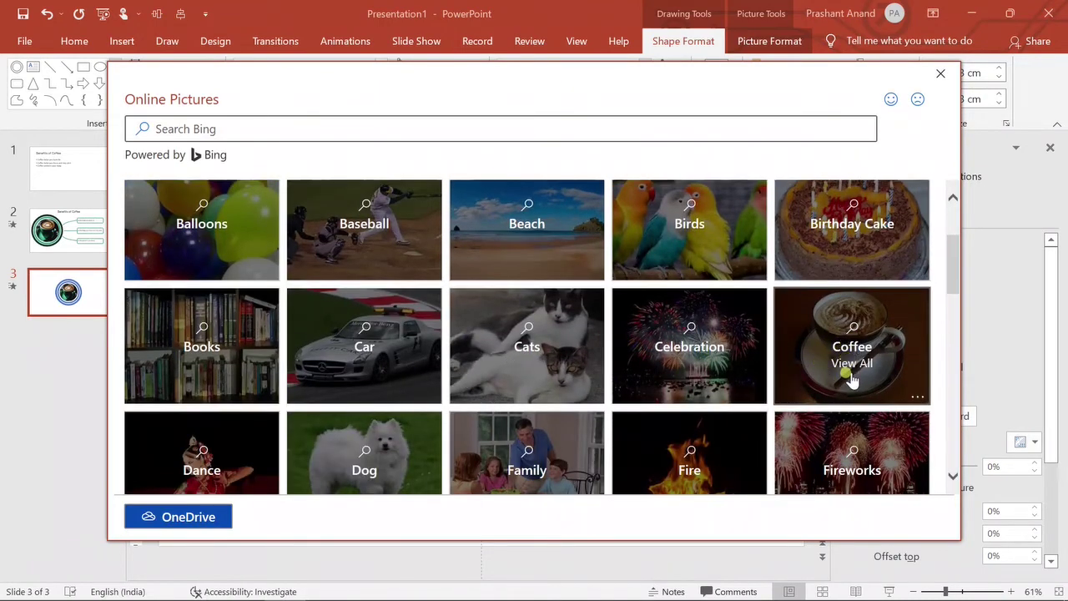
pyautogui.click(853, 367)
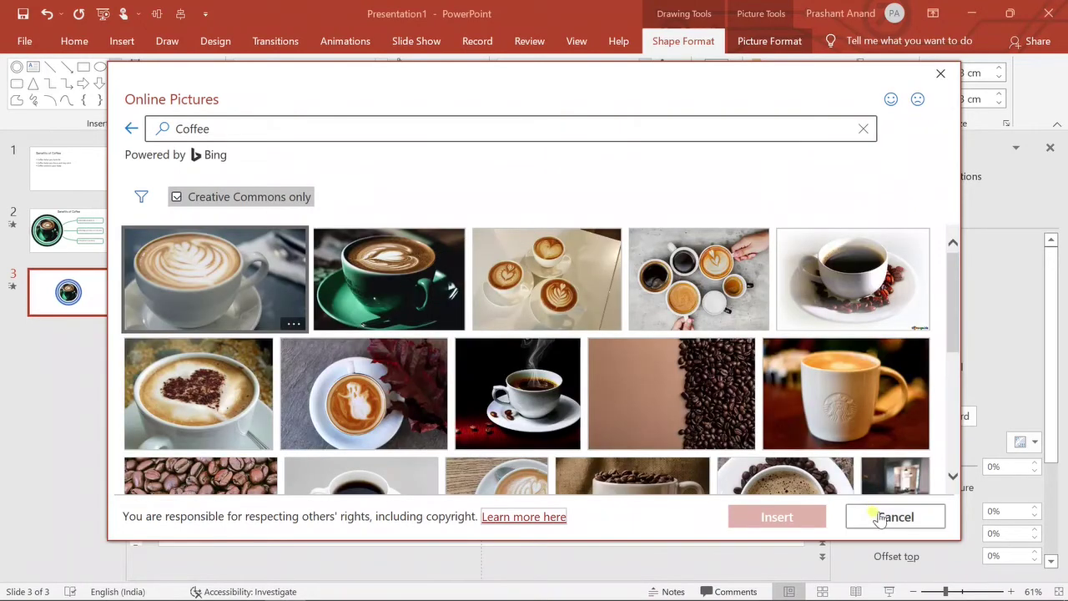
pyautogui.click(880, 519)
pyautogui.click(793, 172)
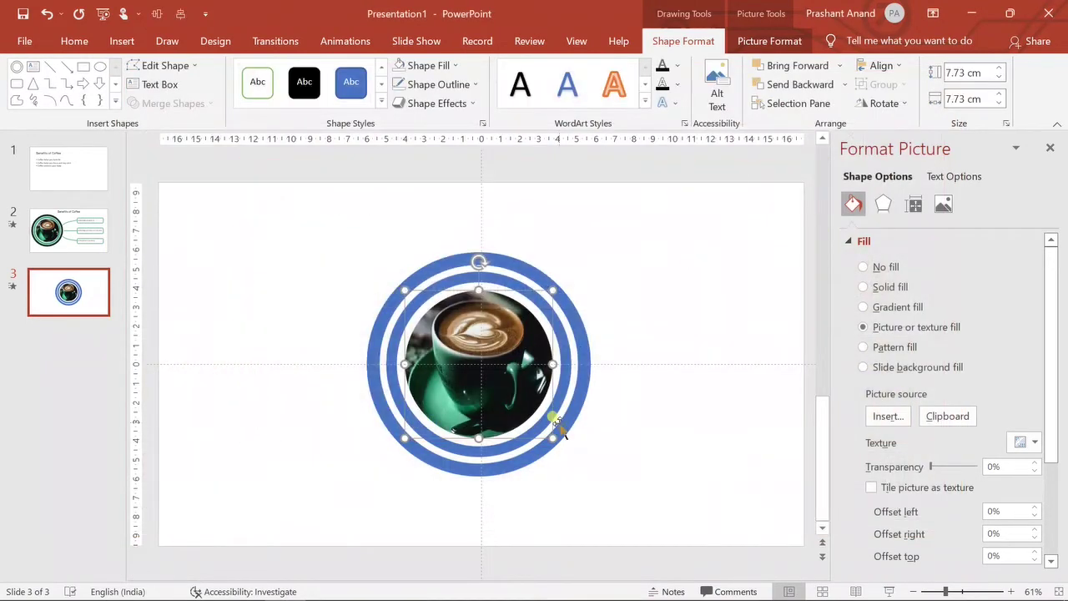
pyautogui.click(622, 314)
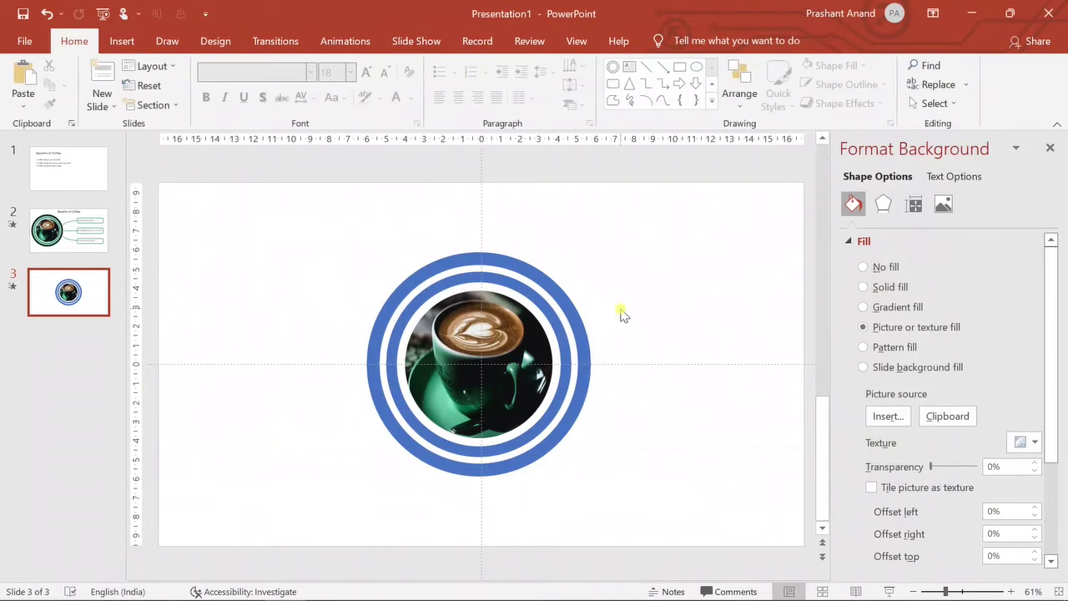
# Fill the outer ring's top arc with dark green sampled from the coffee picture.
pyautogui.click(541, 275)
pyautogui.click(541, 276)
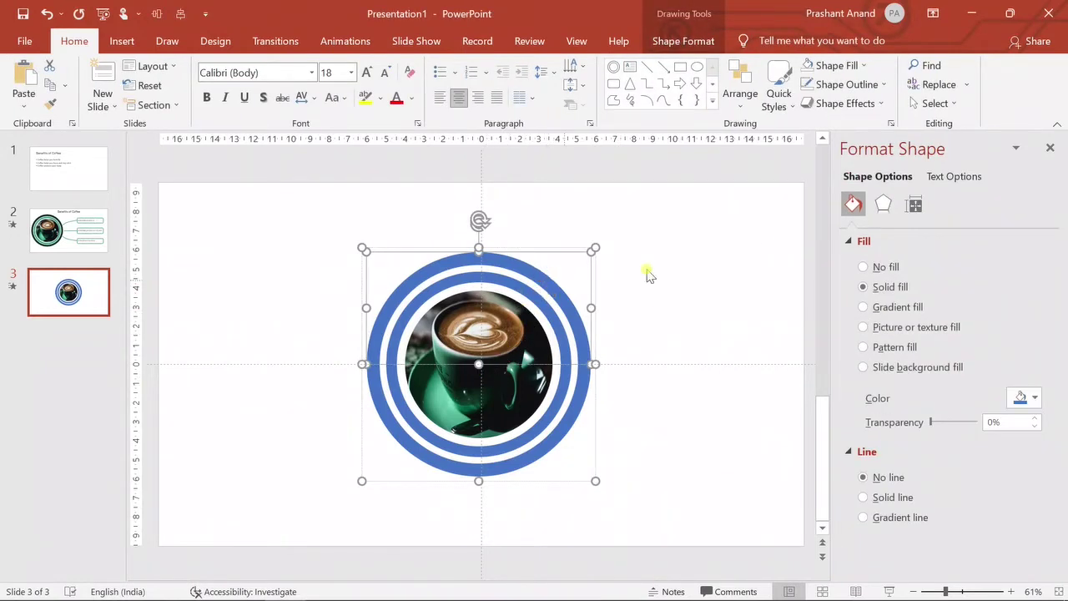
pyautogui.click(837, 65)
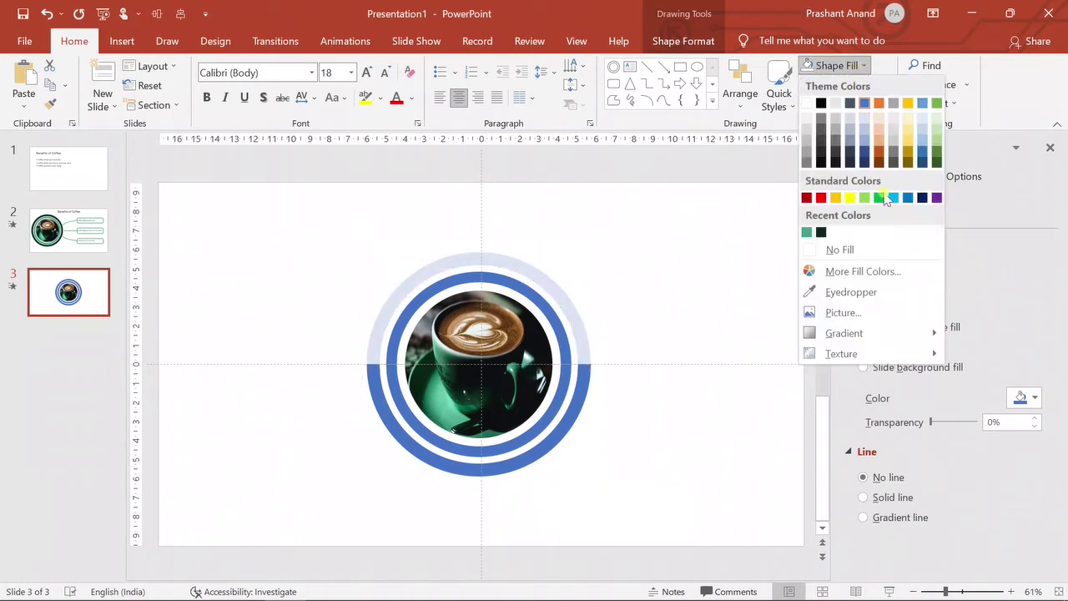
pyautogui.click(866, 294)
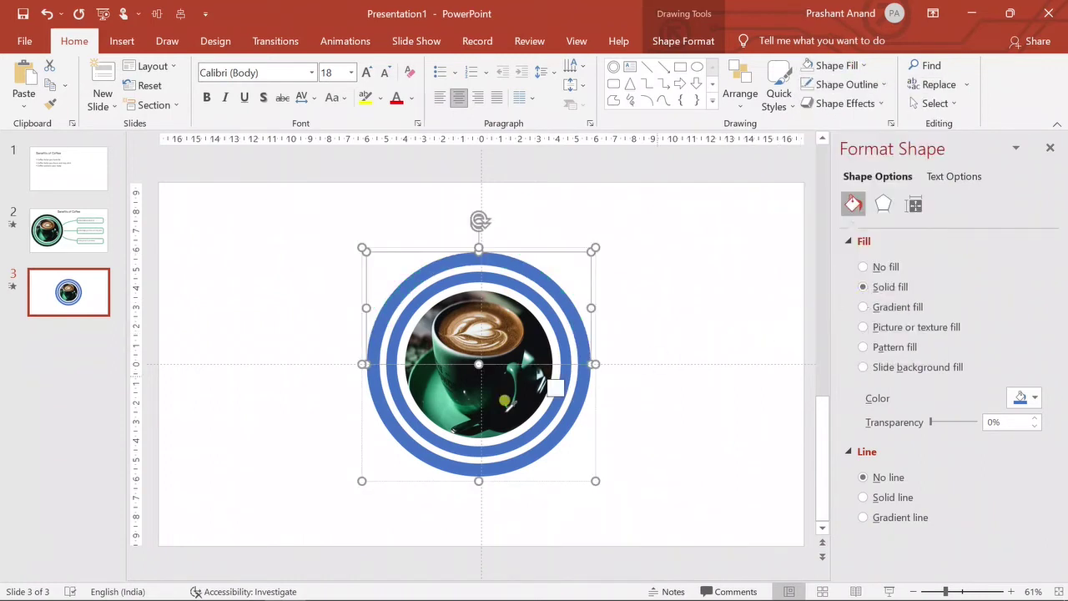
pyautogui.click(421, 370)
# Apply the dark green to the outer ring's lower arc and preview in Slide Show.
pyautogui.click(576, 406)
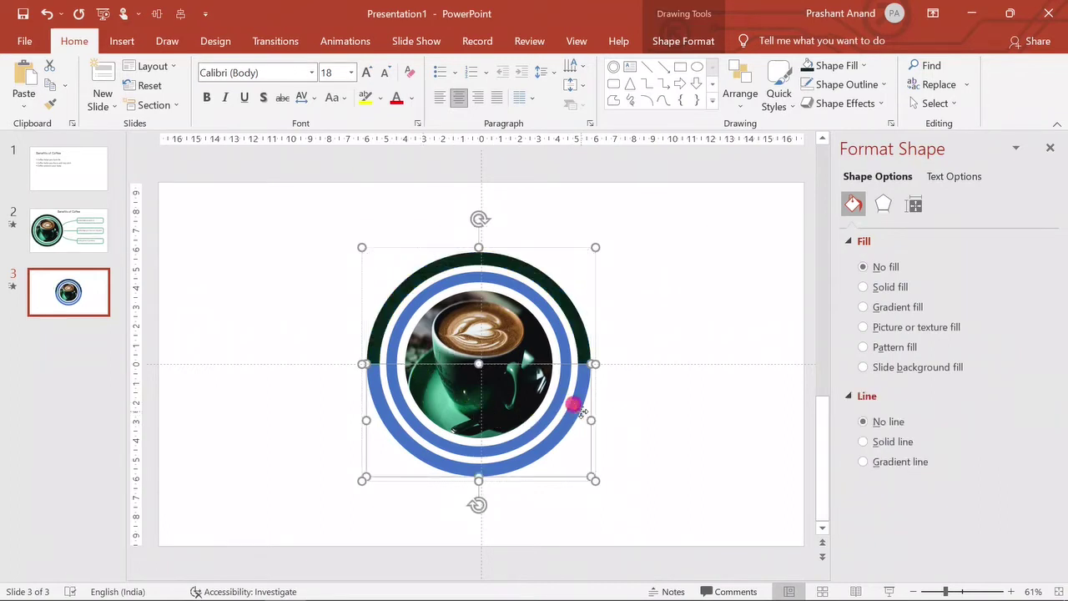
pyautogui.click(805, 67)
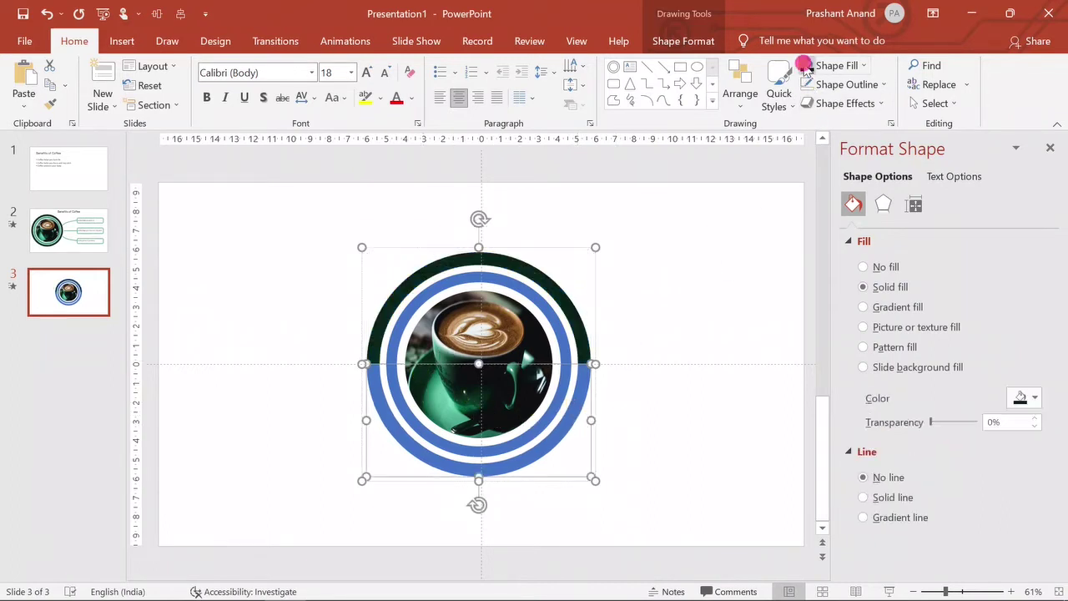
pyautogui.click(576, 407)
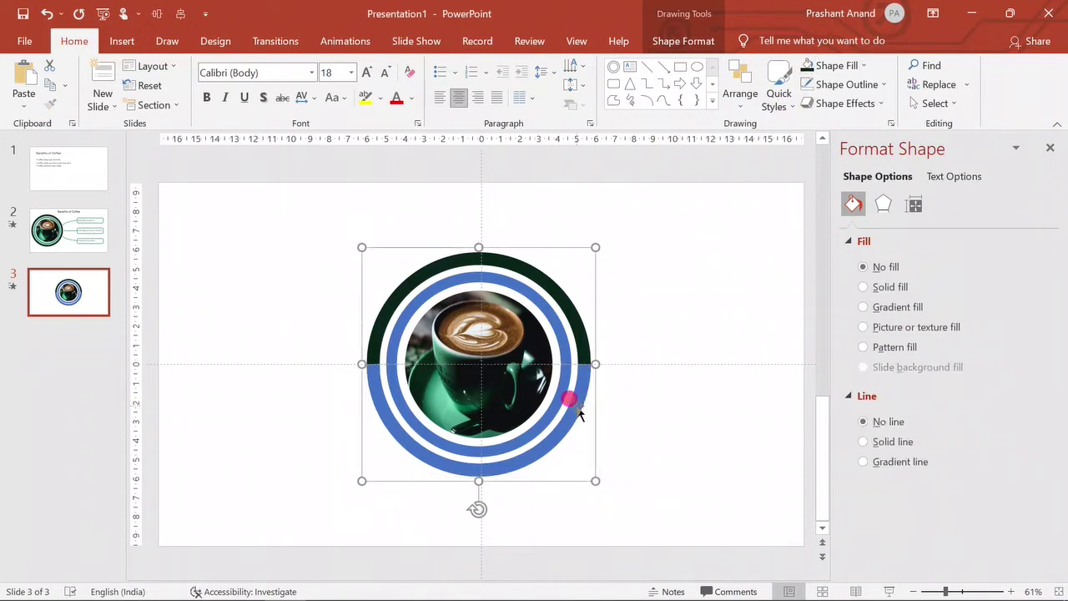
pyautogui.click(569, 400)
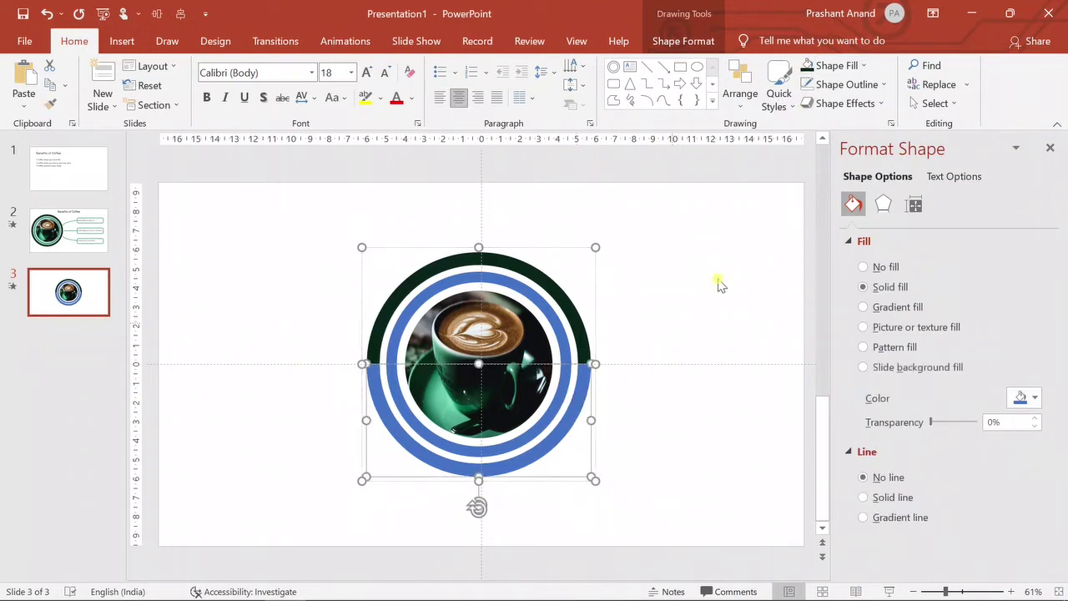
pyautogui.click(807, 66)
pyautogui.click(657, 321)
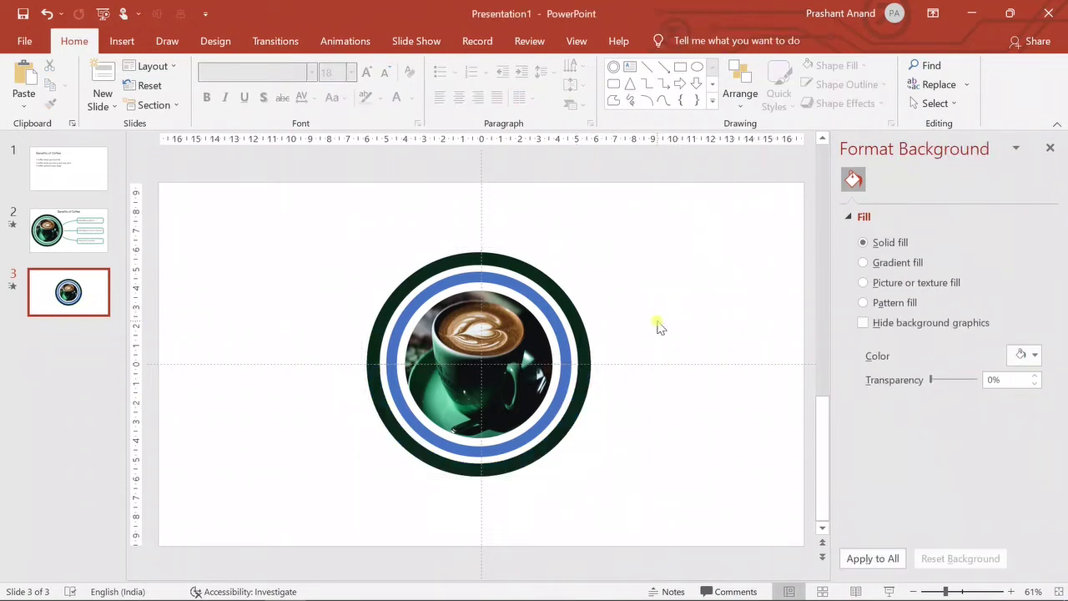
pyautogui.click(888, 590)
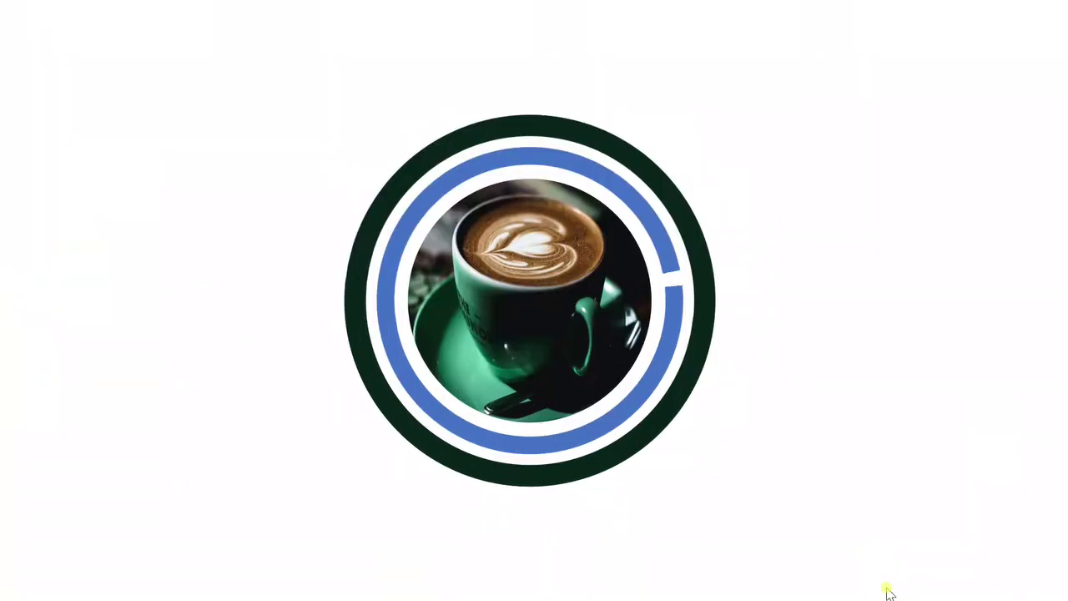
pyautogui.press('Escape')
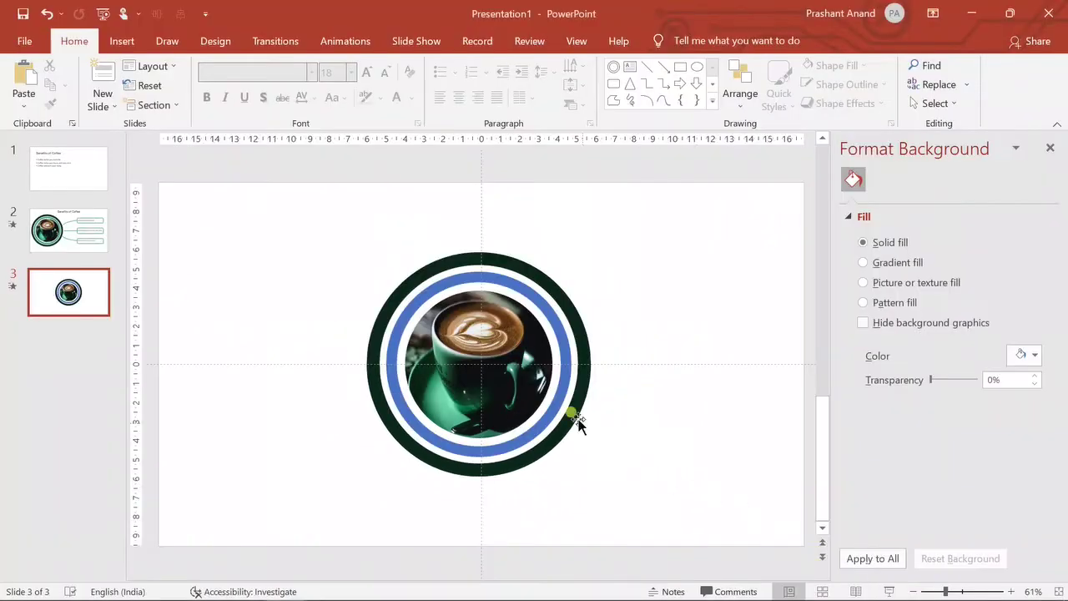
# Recolour the remaining blue lower half dark green to match the top.
pyautogui.click(630, 427)
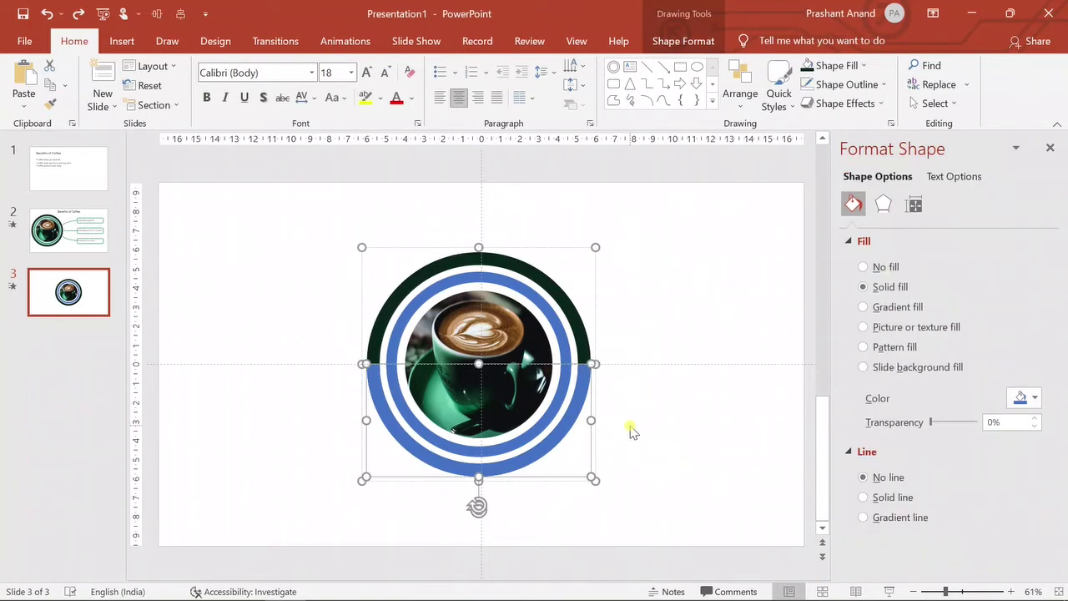
pyautogui.click(610, 412)
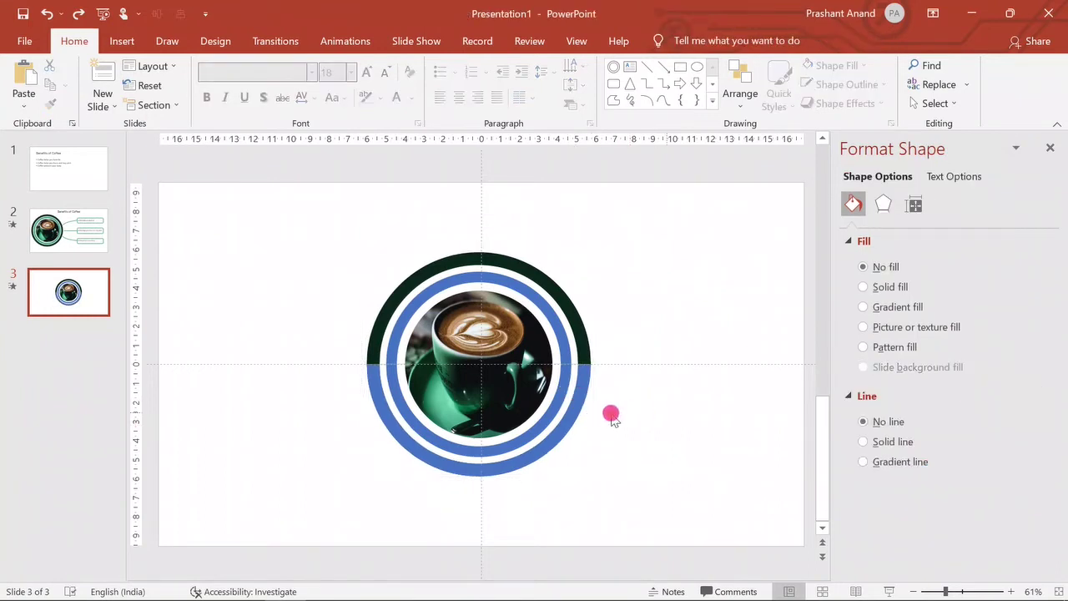
pyautogui.click(577, 377)
pyautogui.click(584, 395)
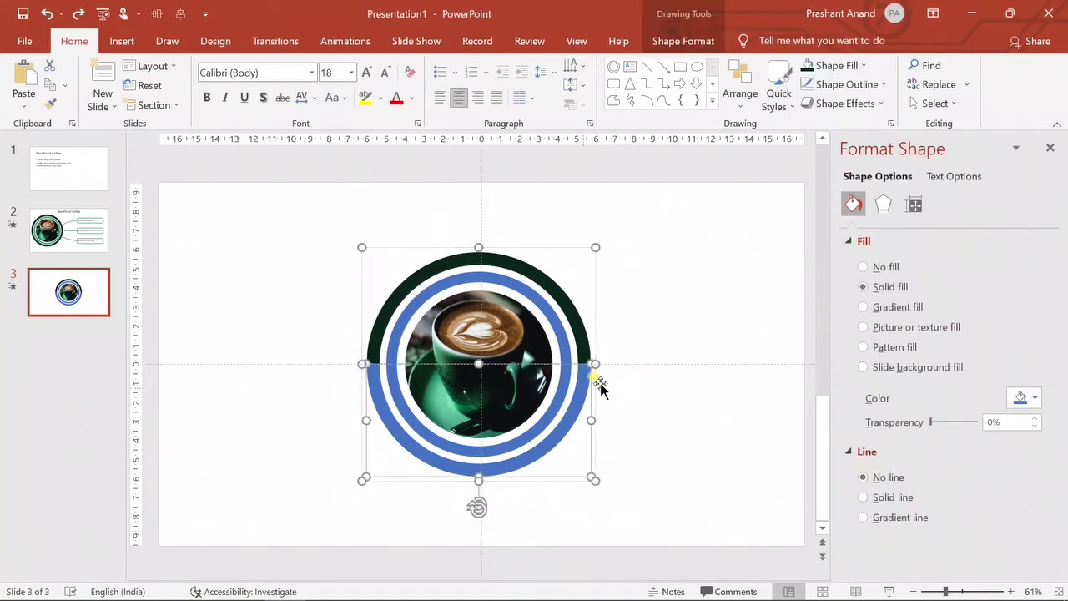
pyautogui.click(807, 66)
pyautogui.click(659, 282)
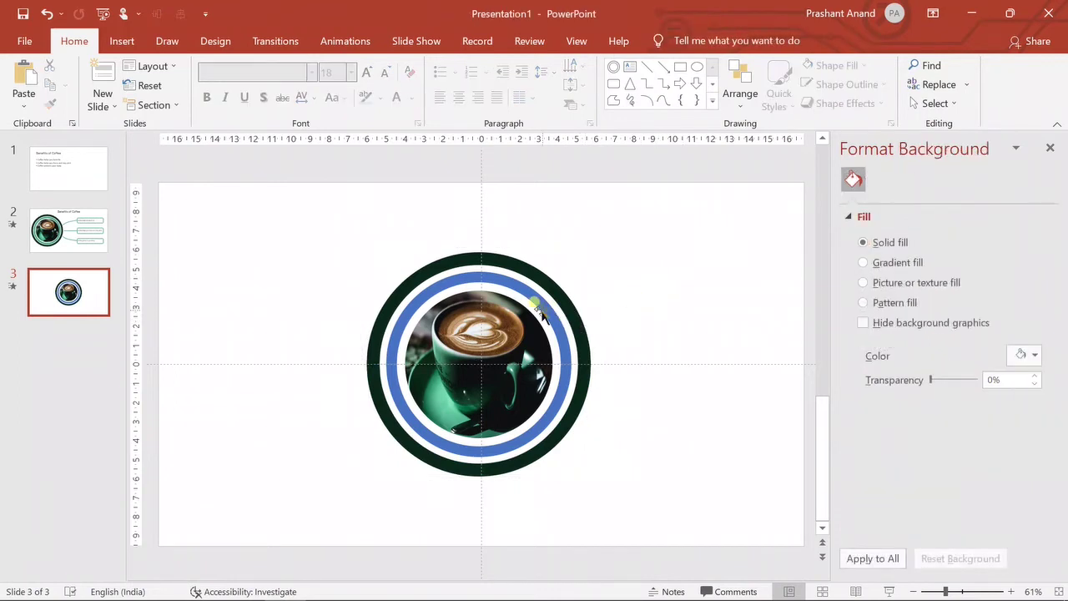
# Fill both inner ring arcs with the cup's sampled green and preview the rings.
pyautogui.click(541, 312)
pyautogui.click(540, 312)
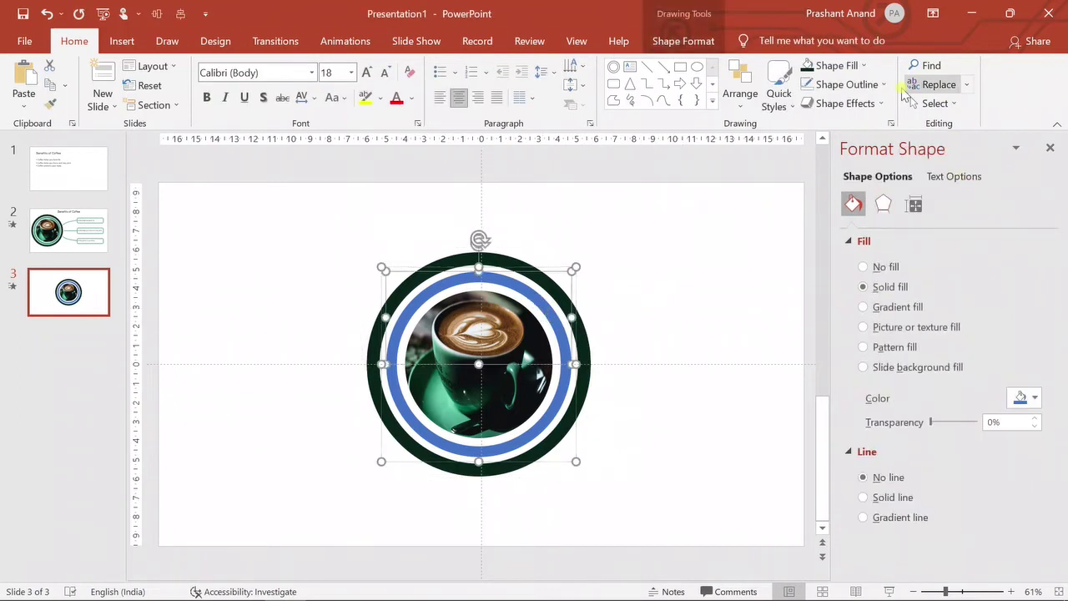
pyautogui.click(864, 69)
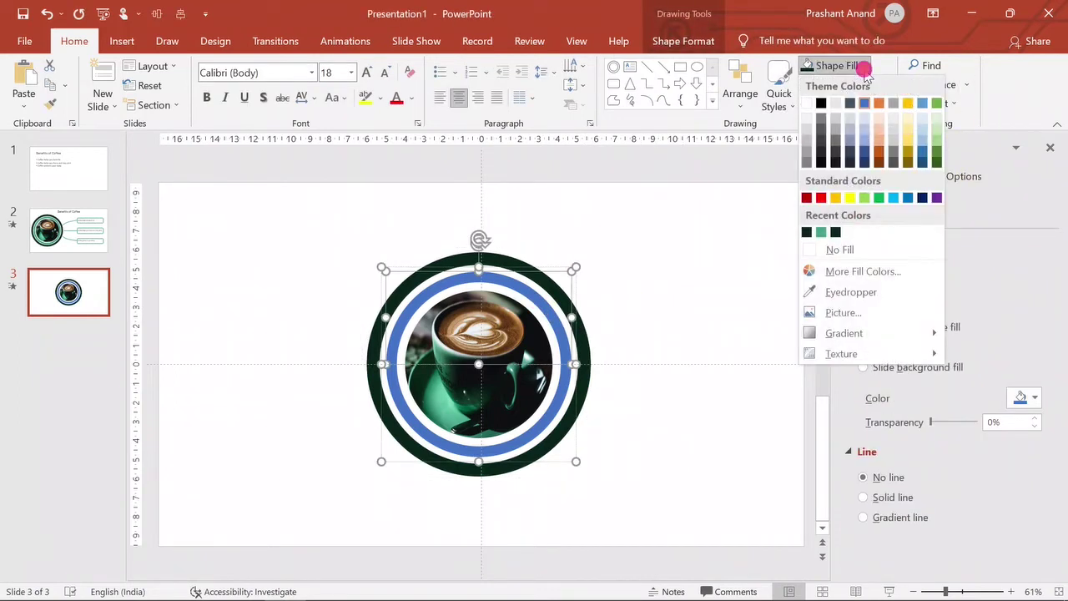
pyautogui.click(851, 292)
pyautogui.click(432, 382)
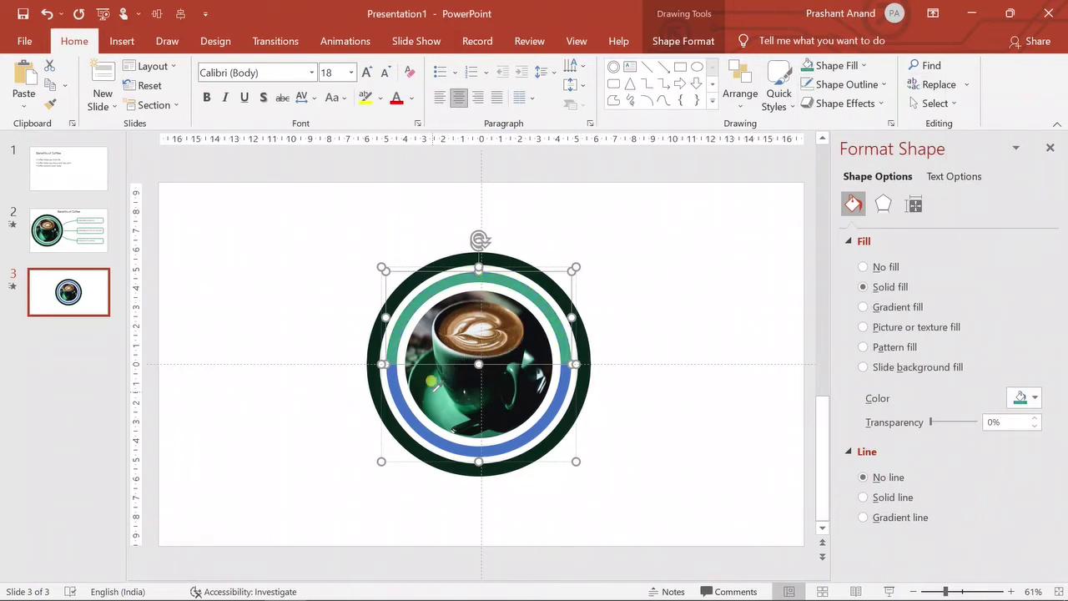
pyautogui.click(554, 406)
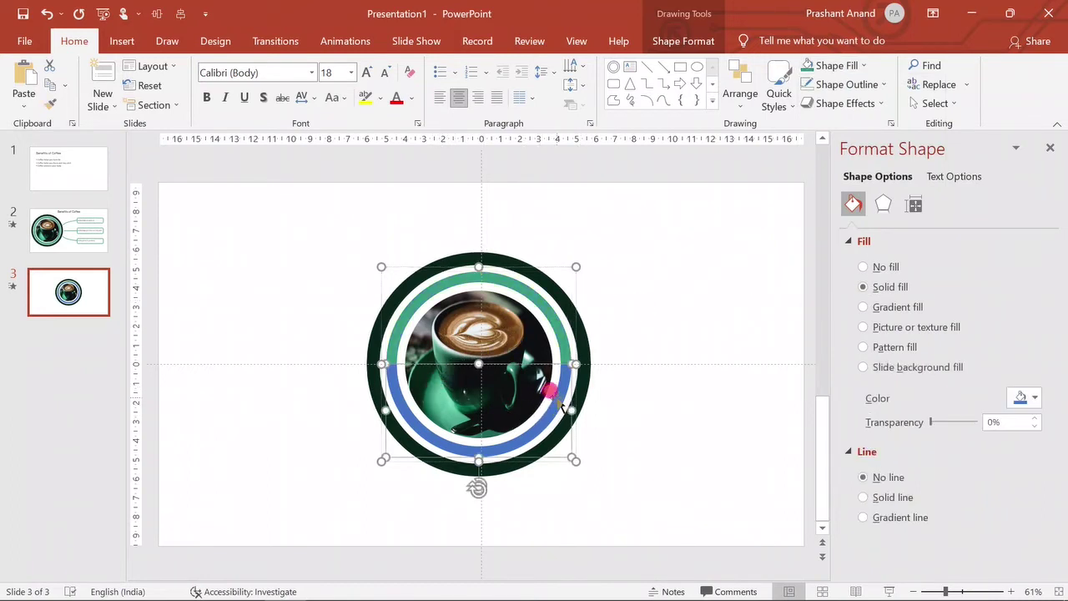
pyautogui.click(806, 65)
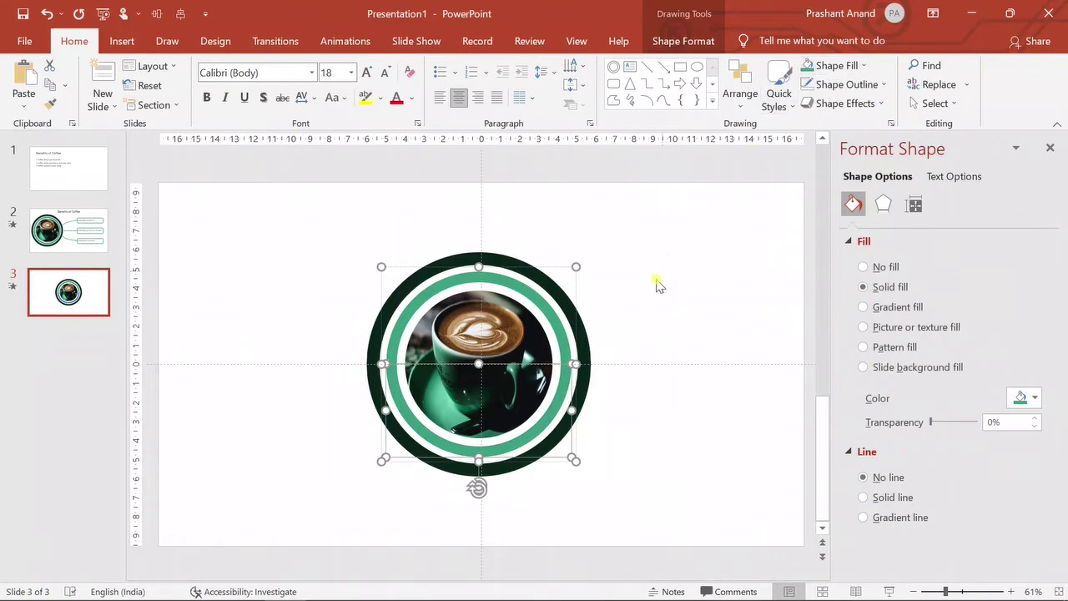
pyautogui.click(655, 288)
pyautogui.click(889, 590)
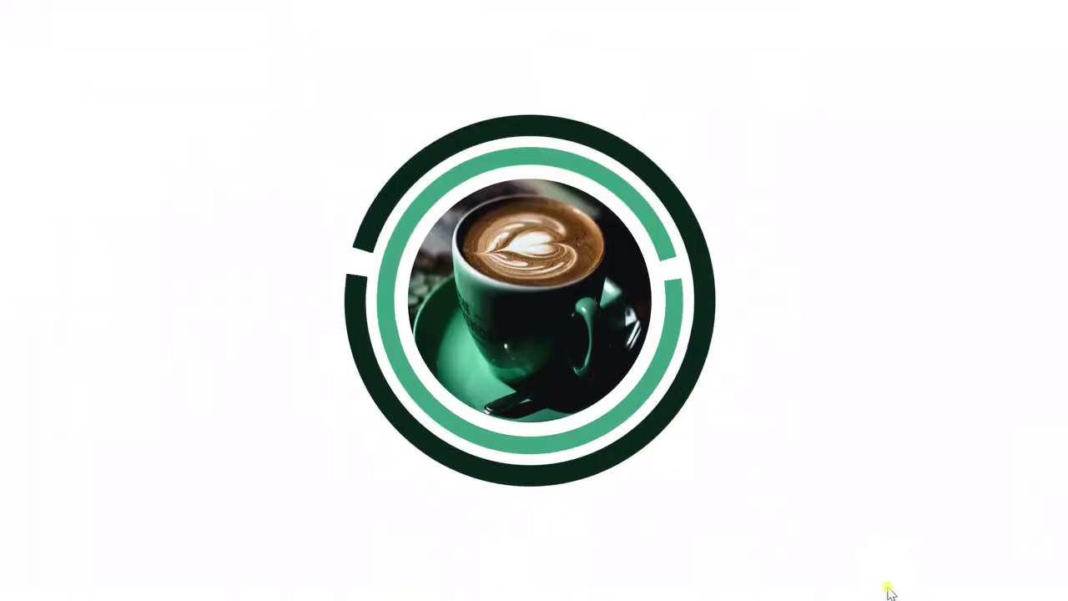
# Move the ringed coffee picture together to the left half of slide 3.
pyautogui.press('Escape')
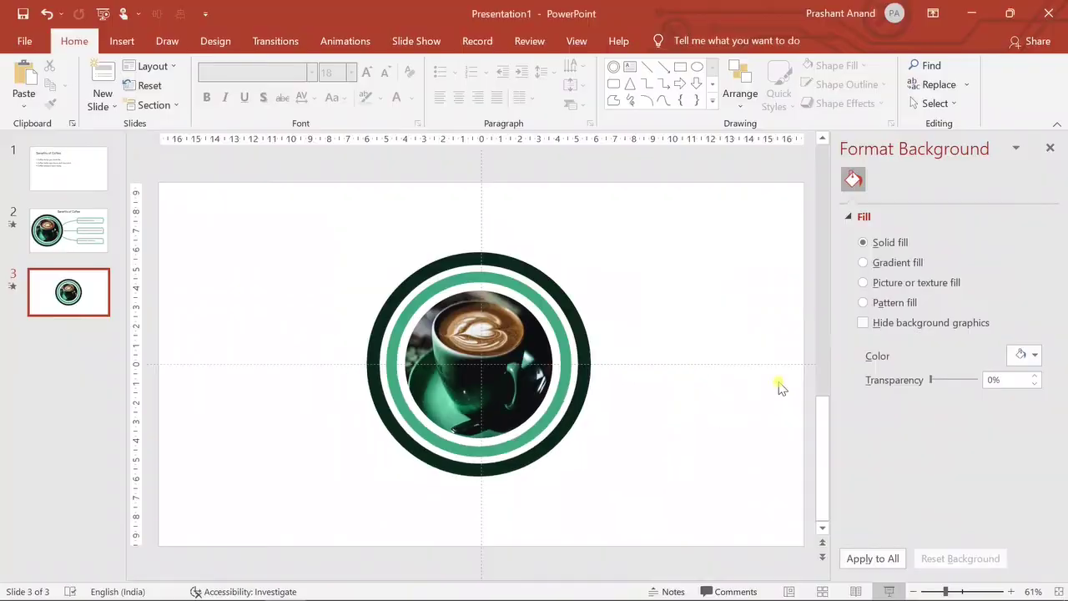
pyautogui.moveTo(669, 240); pyautogui.dragTo(381, 493)
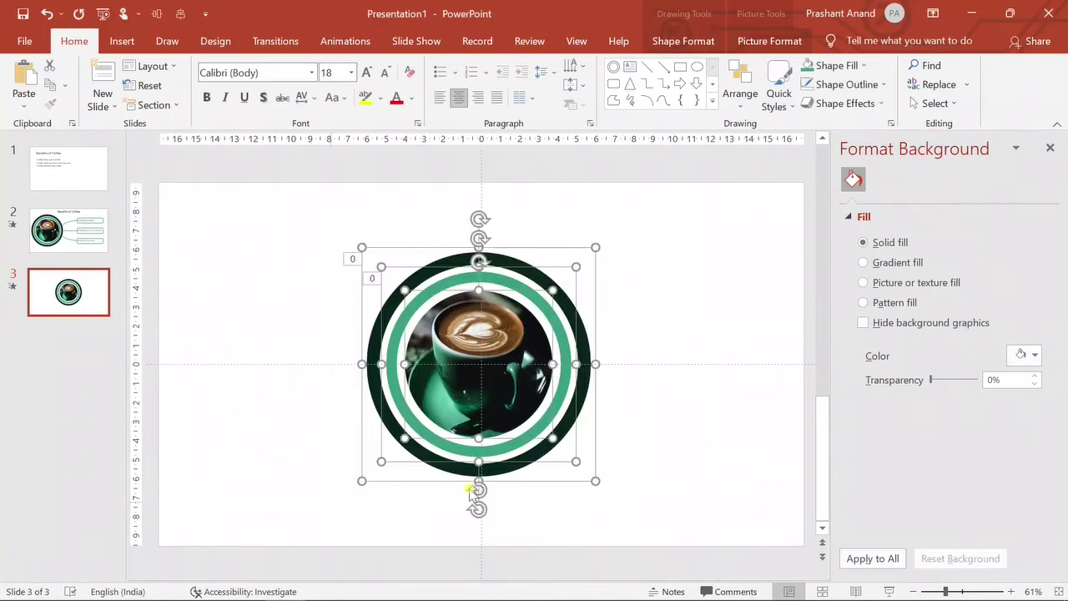
pyautogui.moveTo(500, 393); pyautogui.dragTo(322, 393)
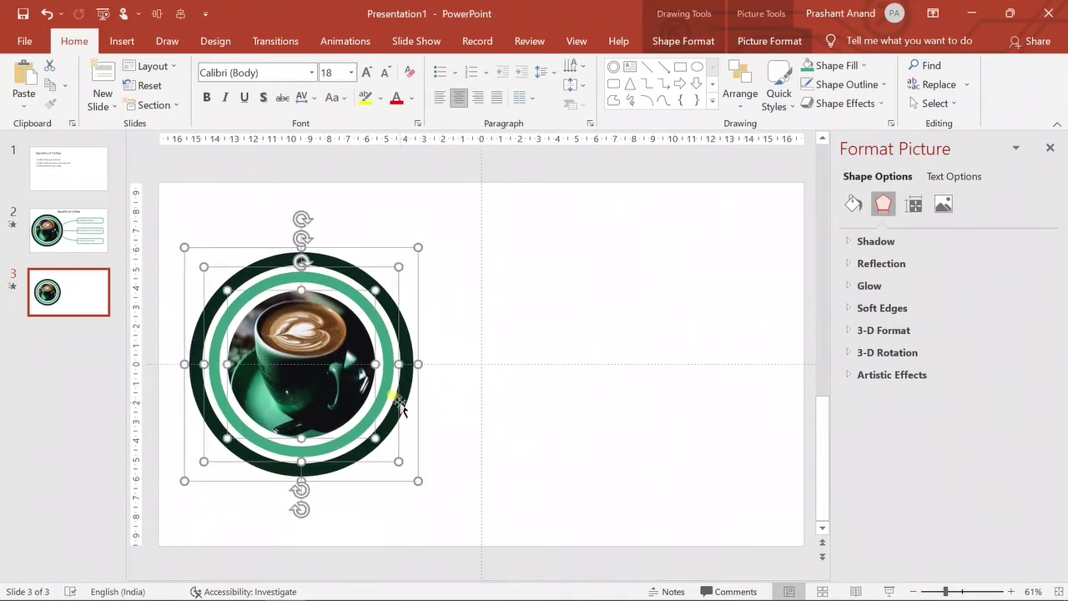
pyautogui.moveTo(400, 389); pyautogui.dragTo(410, 392)
pyautogui.click(429, 376)
pyautogui.scroll(1, 398, 239)
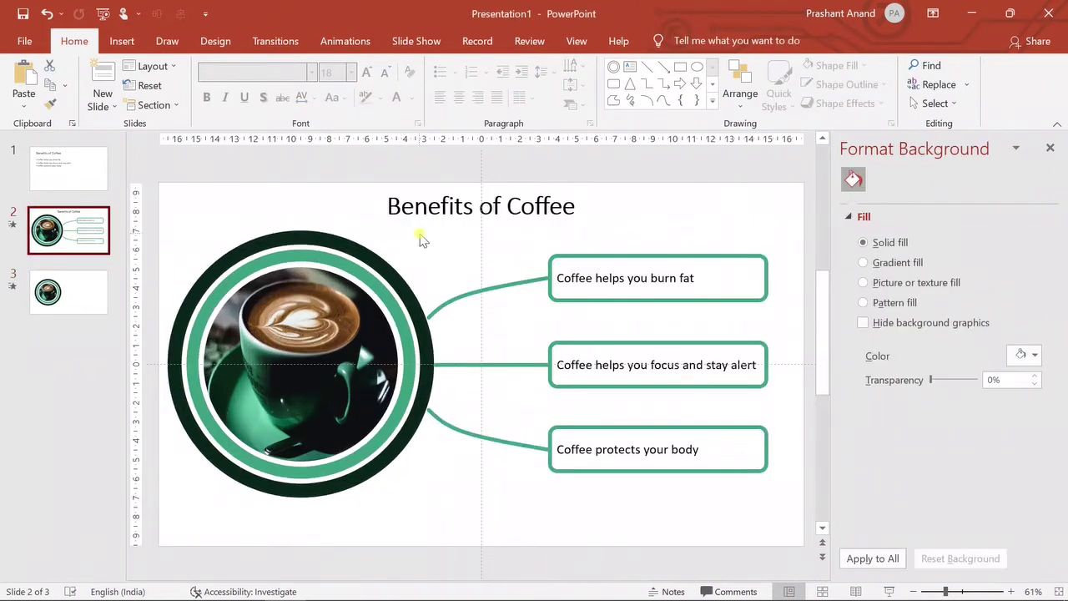
# Paste slide 2's Benefits of Coffee title onto slide 3 and pick the Curve shape.
pyautogui.click(439, 205)
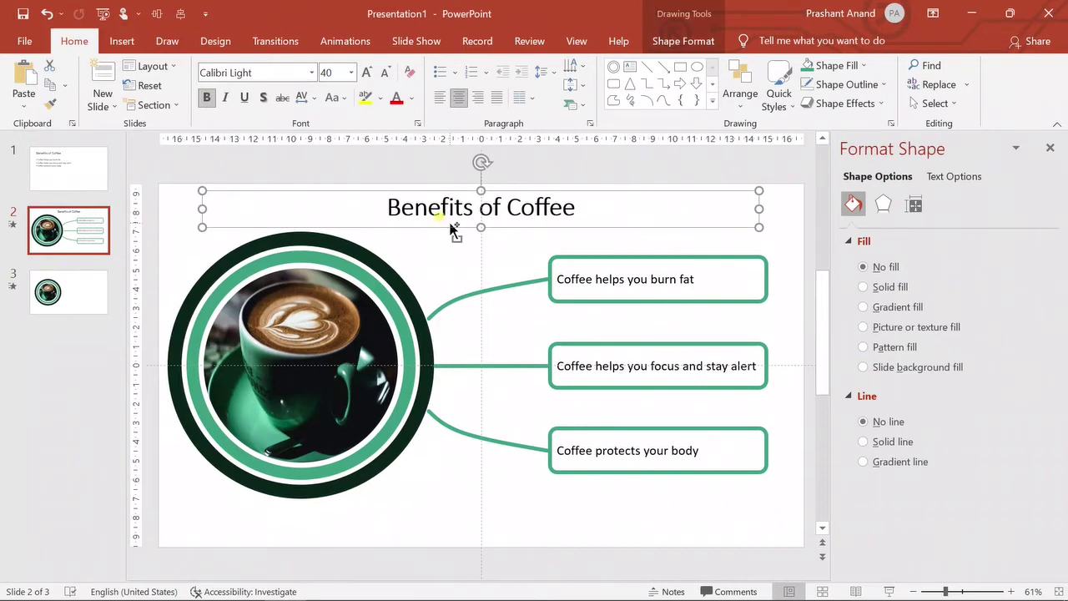
pyautogui.click(68, 292)
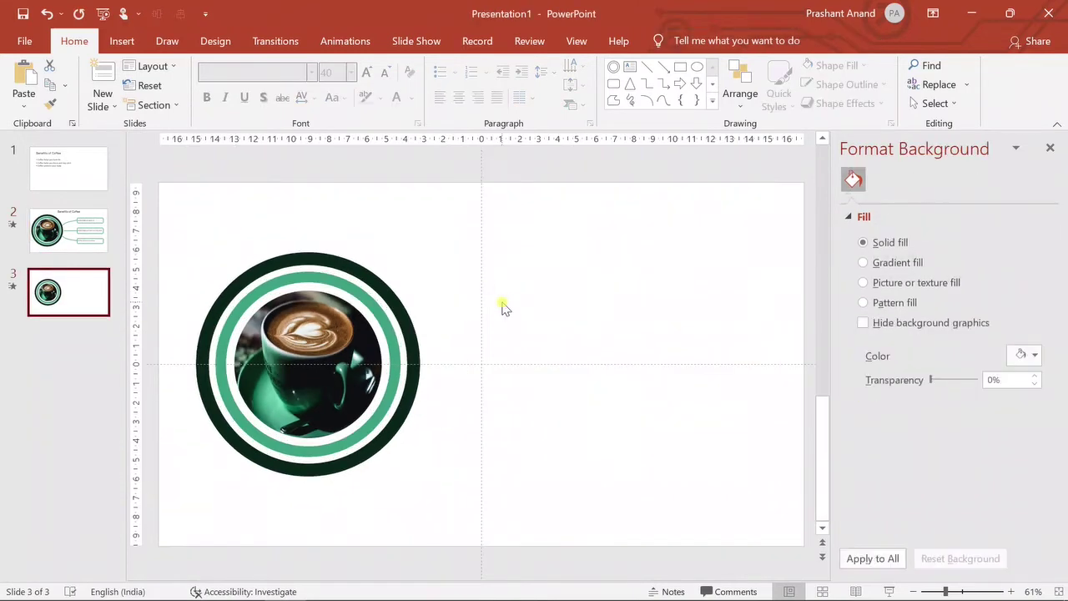
pyautogui.hotkey('ctrl', 'v')
pyautogui.click(489, 306)
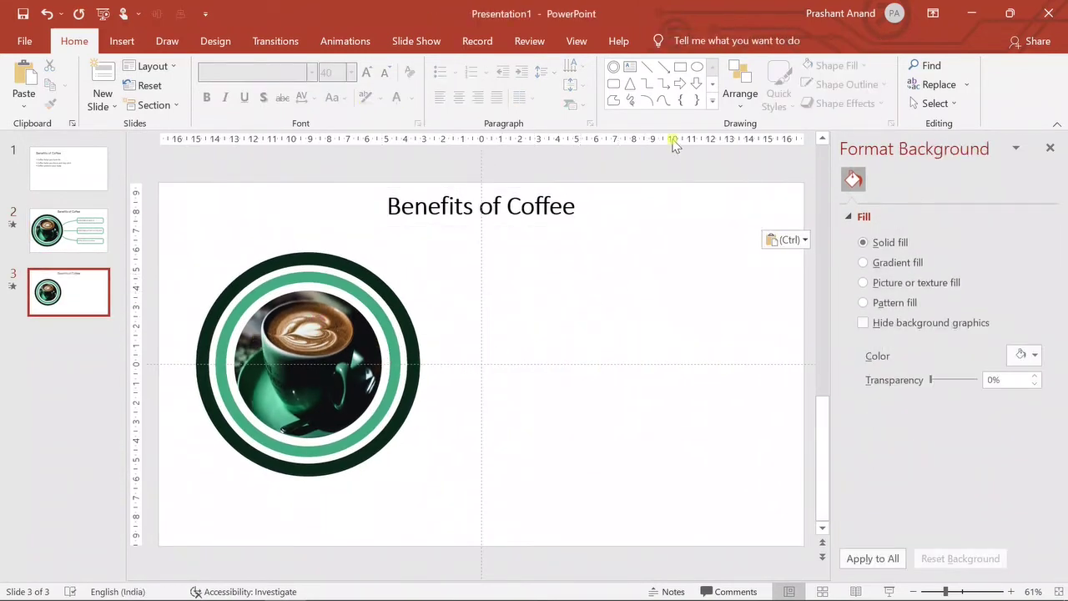
pyautogui.click(662, 101)
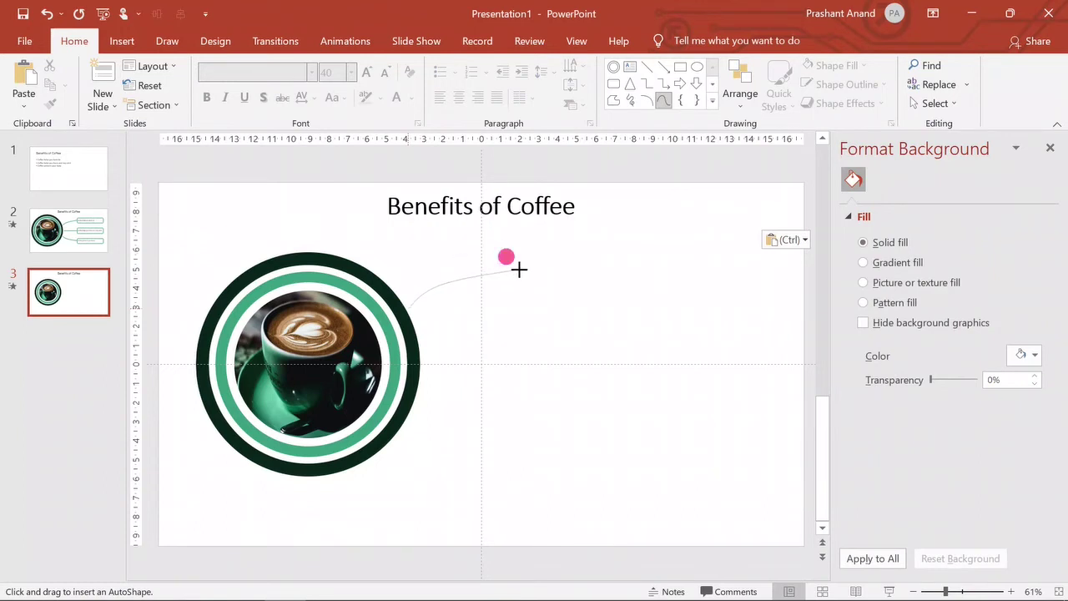
# Finish the curve right of the ring as a 6 pt line in the ring's green.
pyautogui.doubleClick(518, 269)
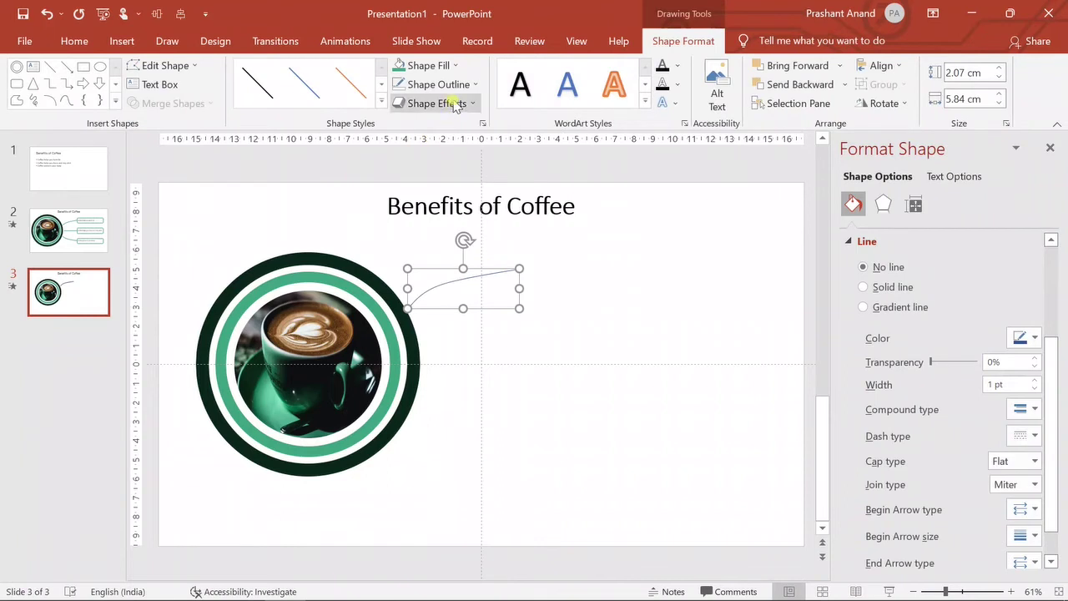
pyautogui.click(475, 85)
pyautogui.moveTo(504, 334)
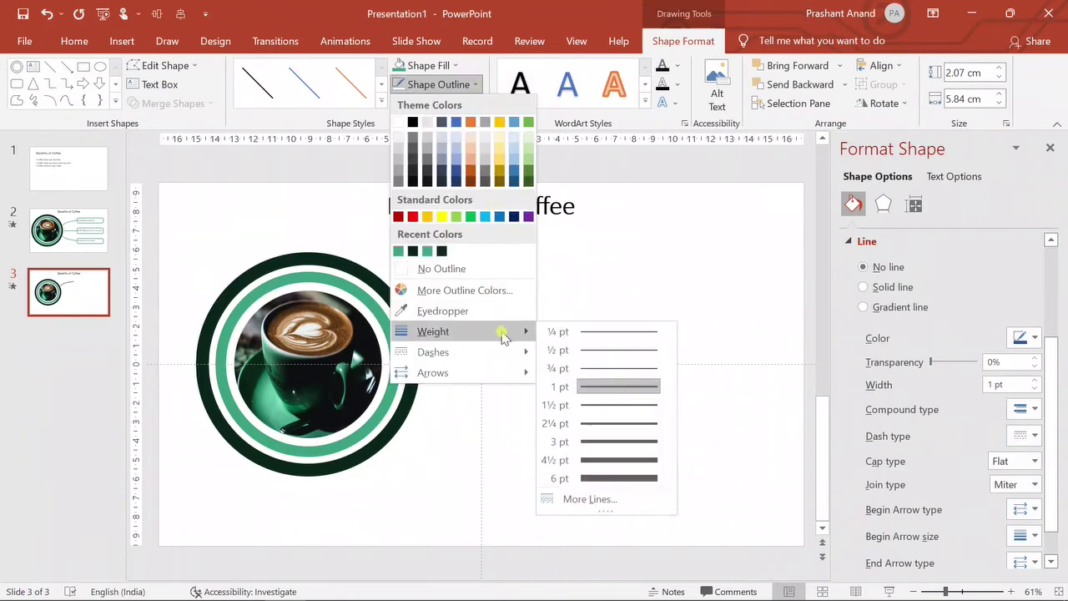
pyautogui.click(612, 481)
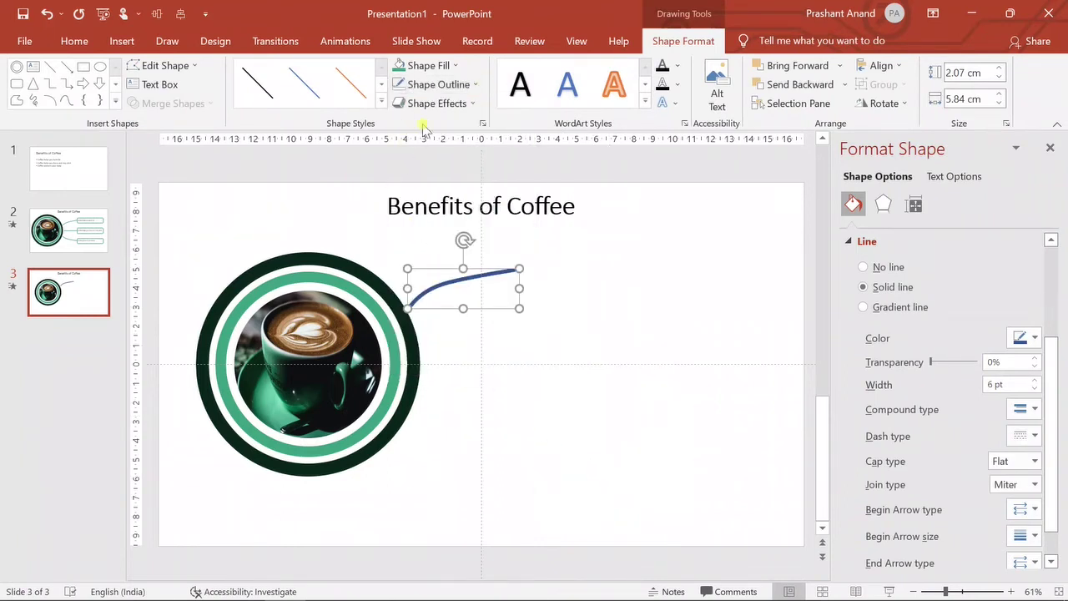
pyautogui.click(467, 84)
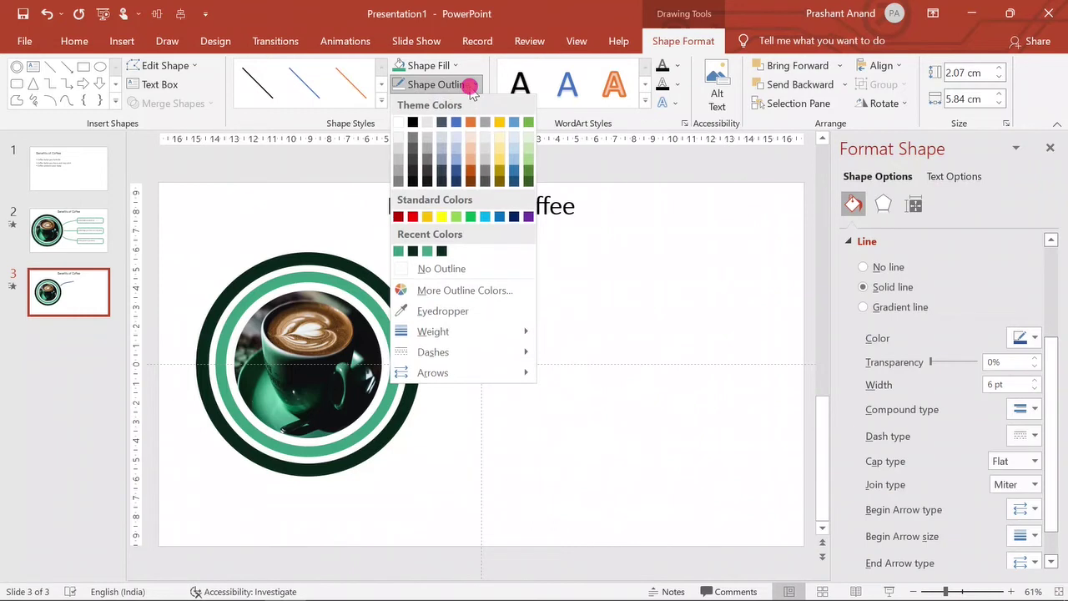
pyautogui.click(401, 251)
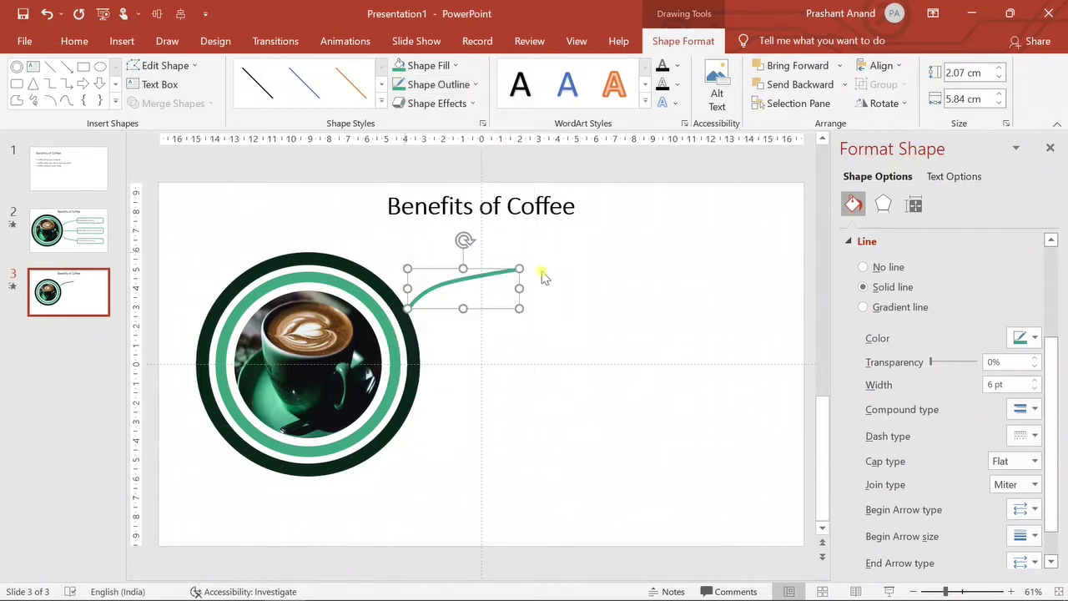
pyautogui.click(594, 305)
# Set the curve's cap type to Round and duplicate it with Ctrl+D.
pyautogui.click(492, 276)
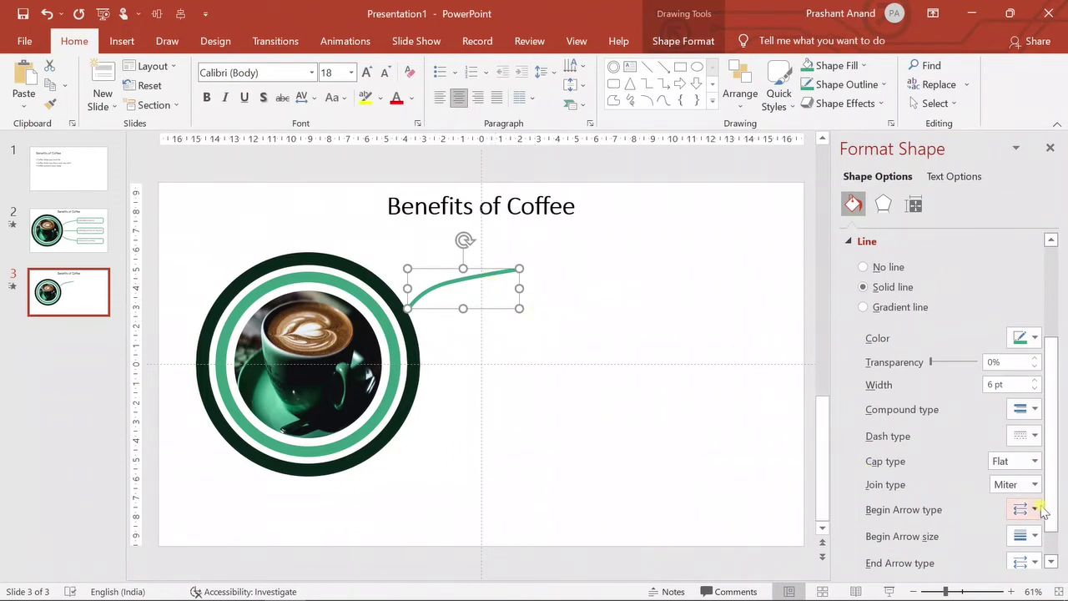
pyautogui.click(1037, 464)
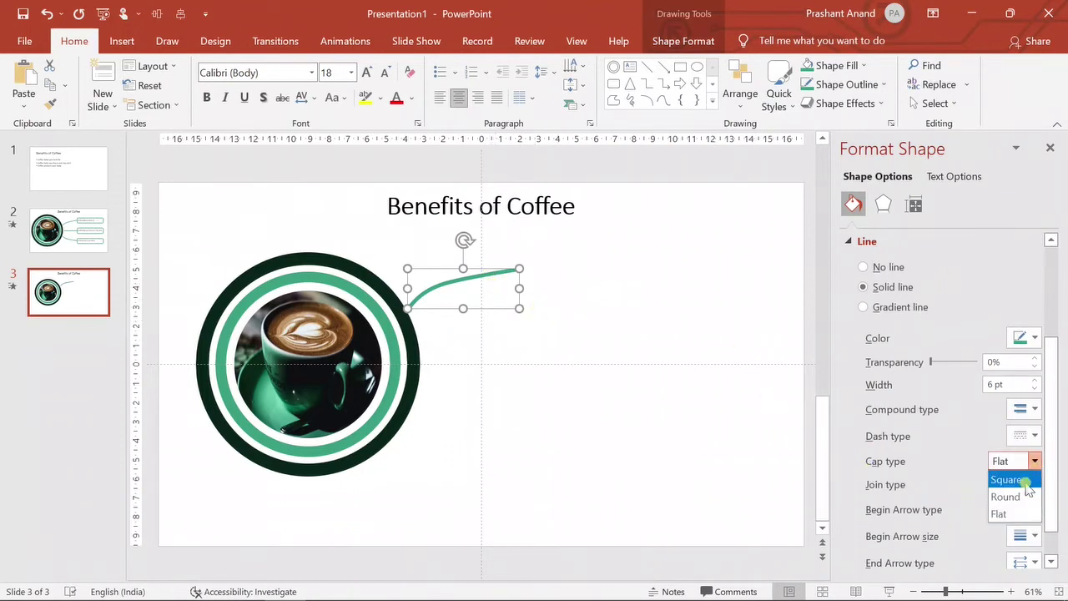
pyautogui.click(1020, 493)
pyautogui.click(626, 400)
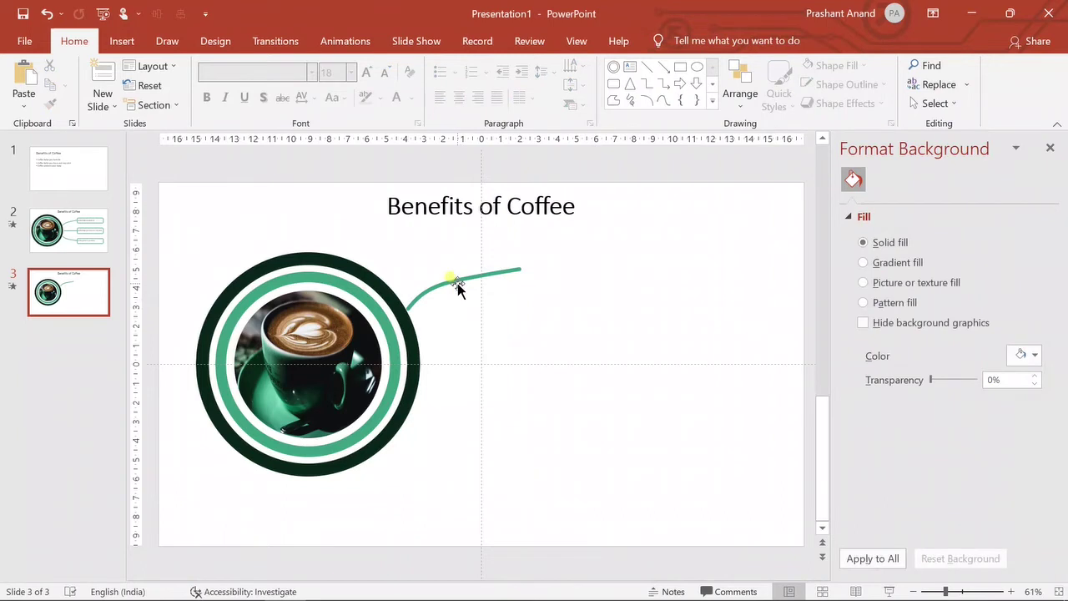
pyautogui.click(458, 286)
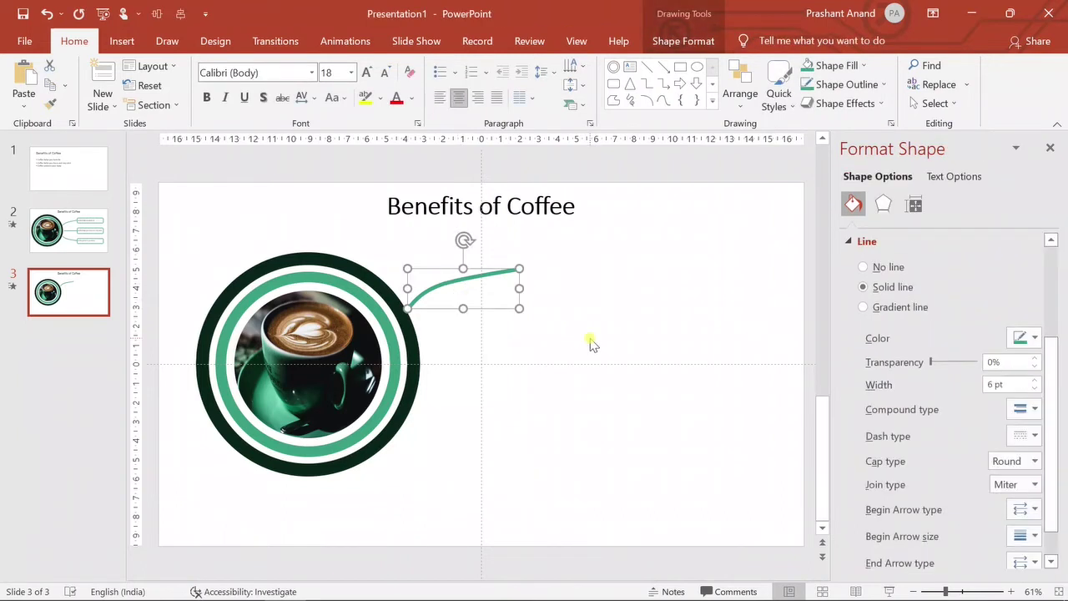
pyautogui.hotkey('ctrl', 'd')
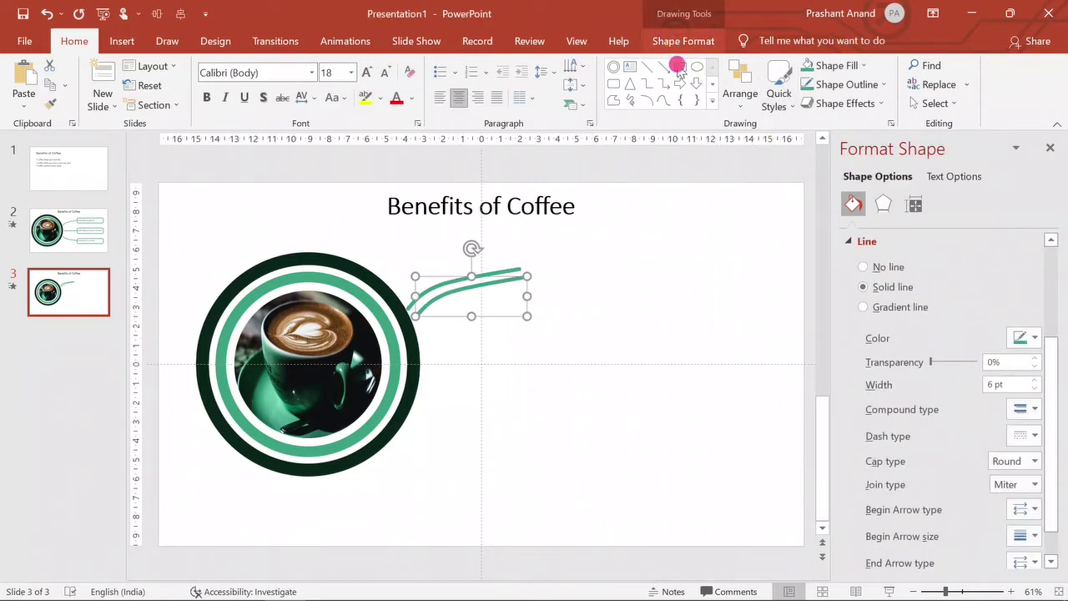
# Flip the copied curve vertically and move it below the coffee picture.
pyautogui.click(683, 41)
pyautogui.click(882, 103)
pyautogui.click(907, 167)
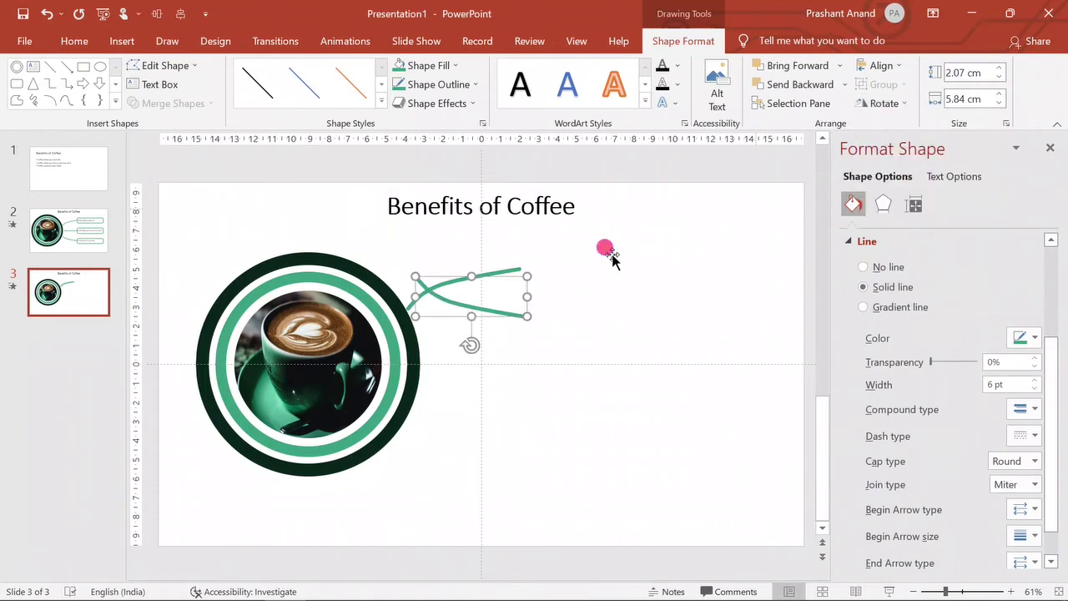
pyautogui.moveTo(472, 310); pyautogui.dragTo(465, 446)
pyautogui.click(579, 432)
pyautogui.click(647, 67)
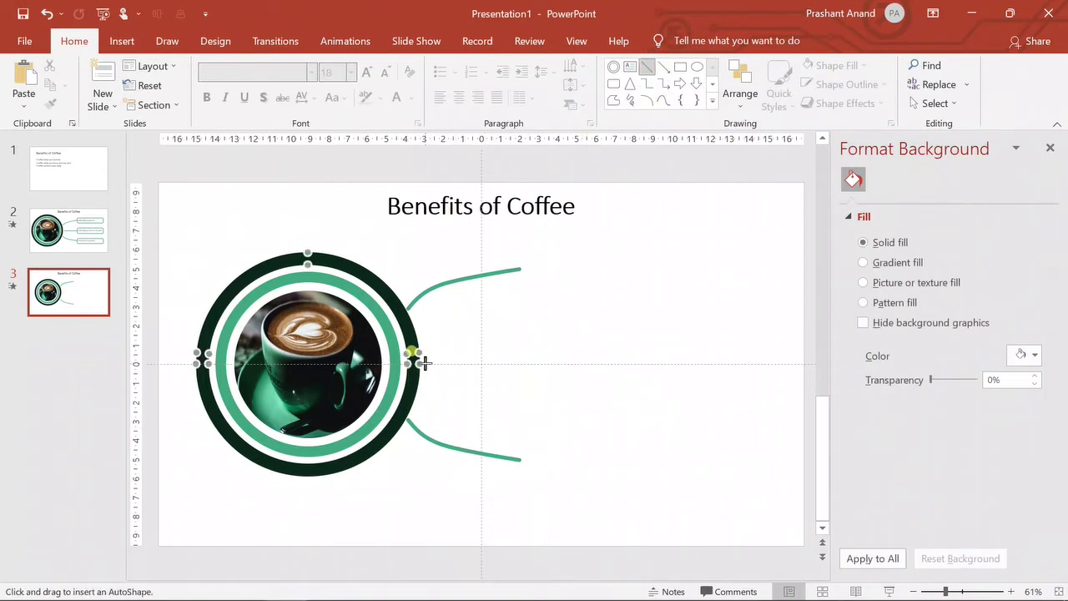
# Draw a straight line right from the circle's middle, 6 pt thick with round caps.
pyautogui.moveTo(425, 363); pyautogui.dragTo(489, 364)
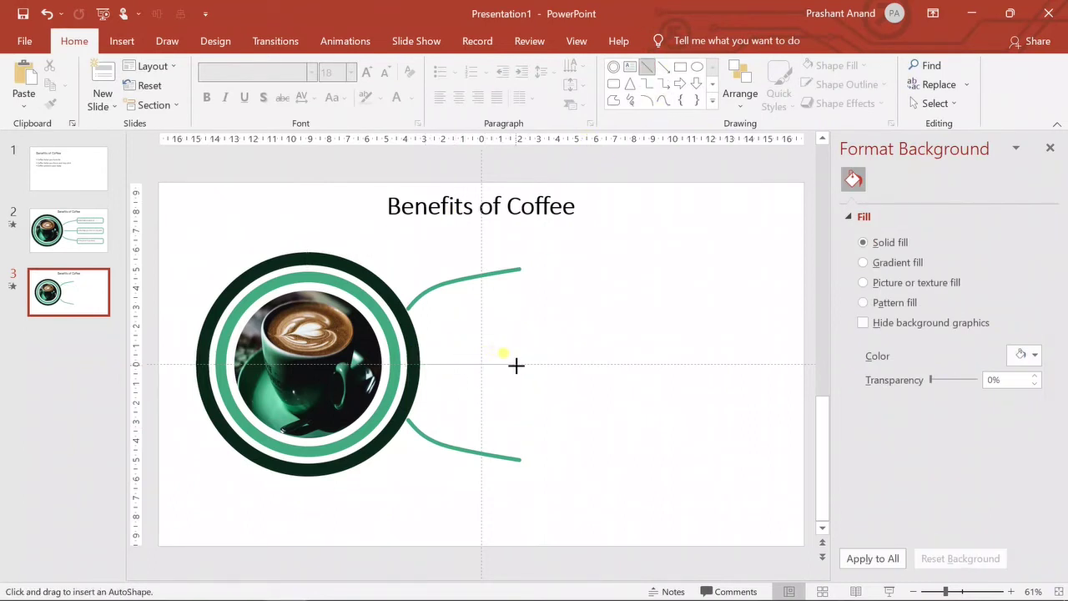
pyautogui.moveTo(516, 365); pyautogui.dragTo(519, 364)
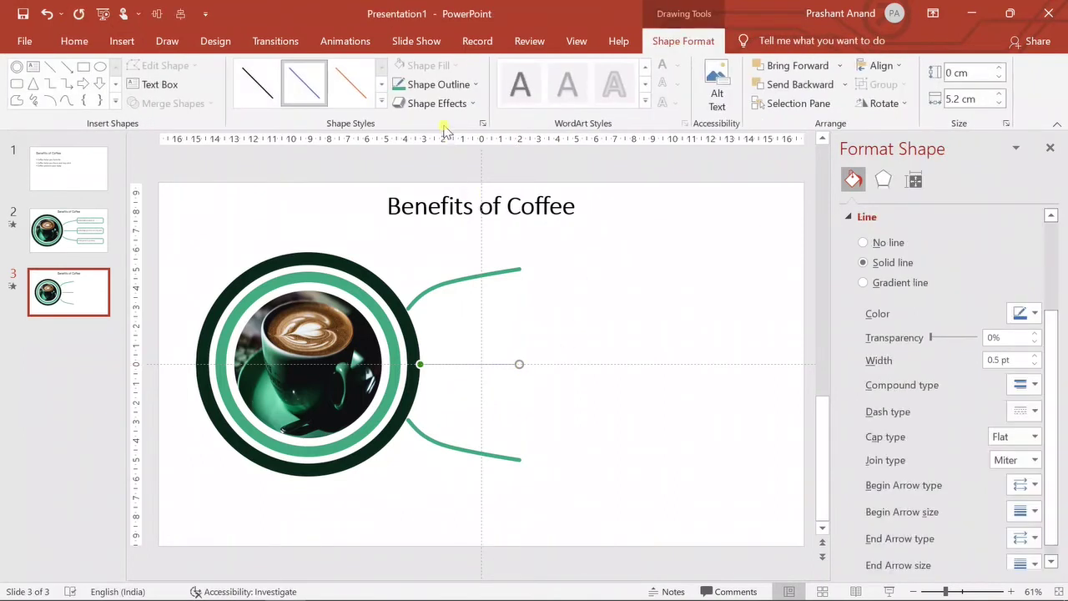
pyautogui.click(474, 85)
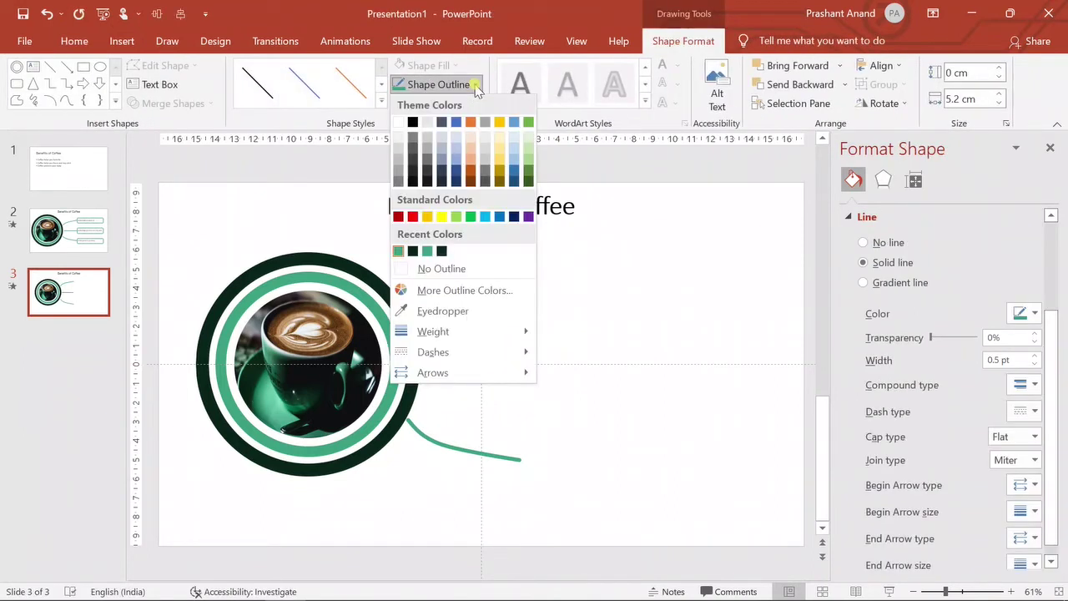
pyautogui.moveTo(489, 332)
pyautogui.click(608, 478)
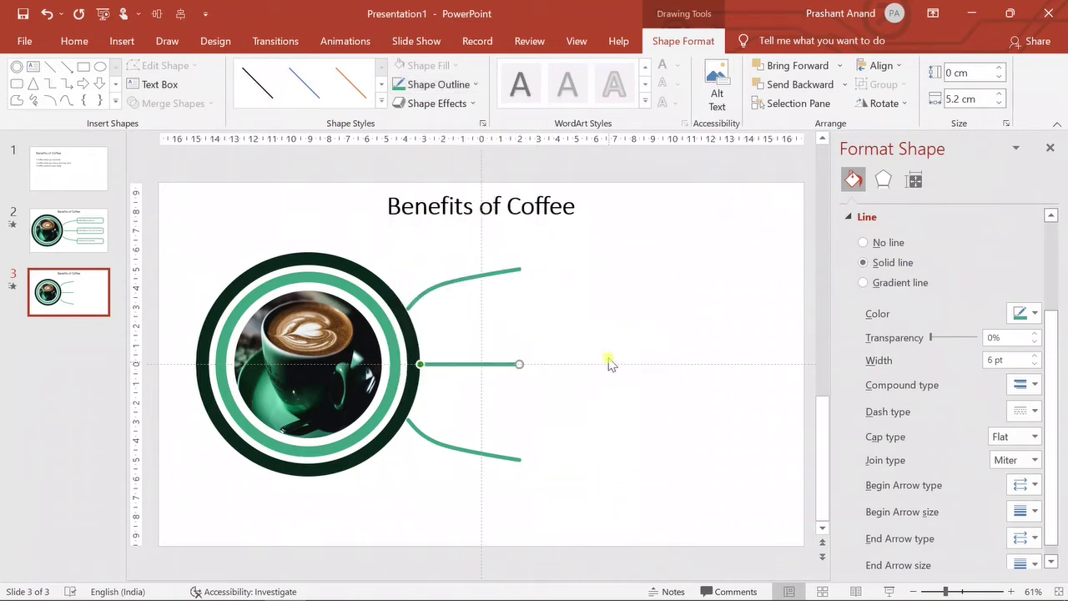
pyautogui.click(1033, 436)
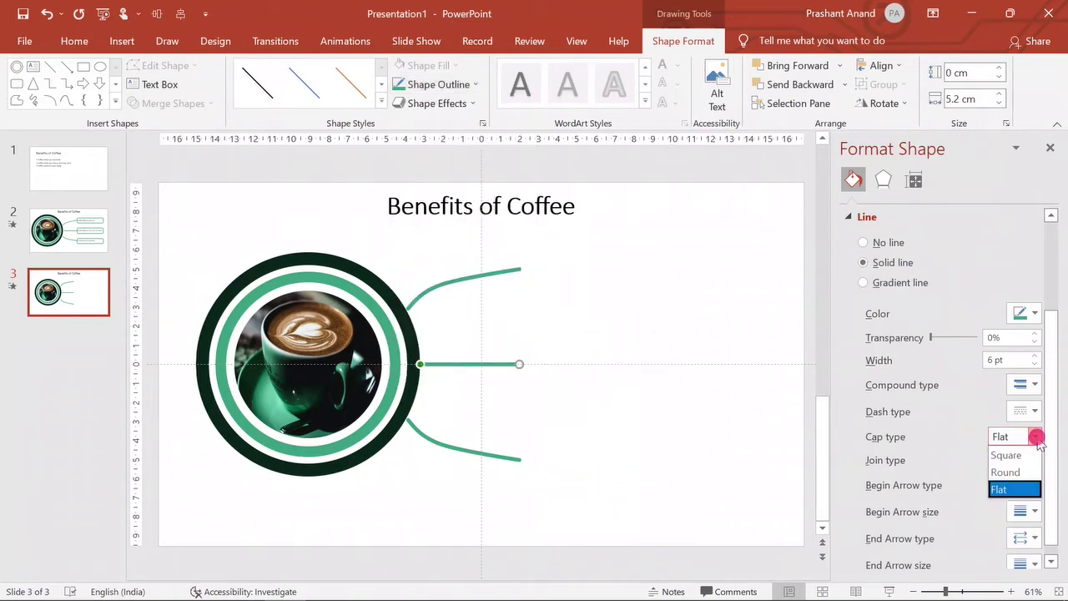
pyautogui.click(1020, 470)
pyautogui.click(631, 414)
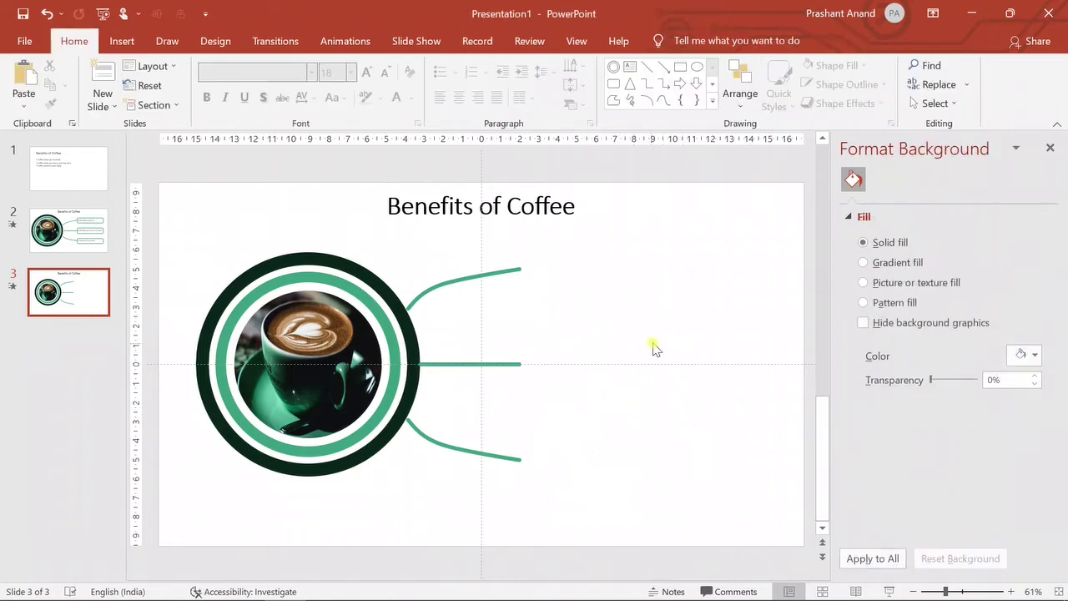
pyautogui.click(614, 83)
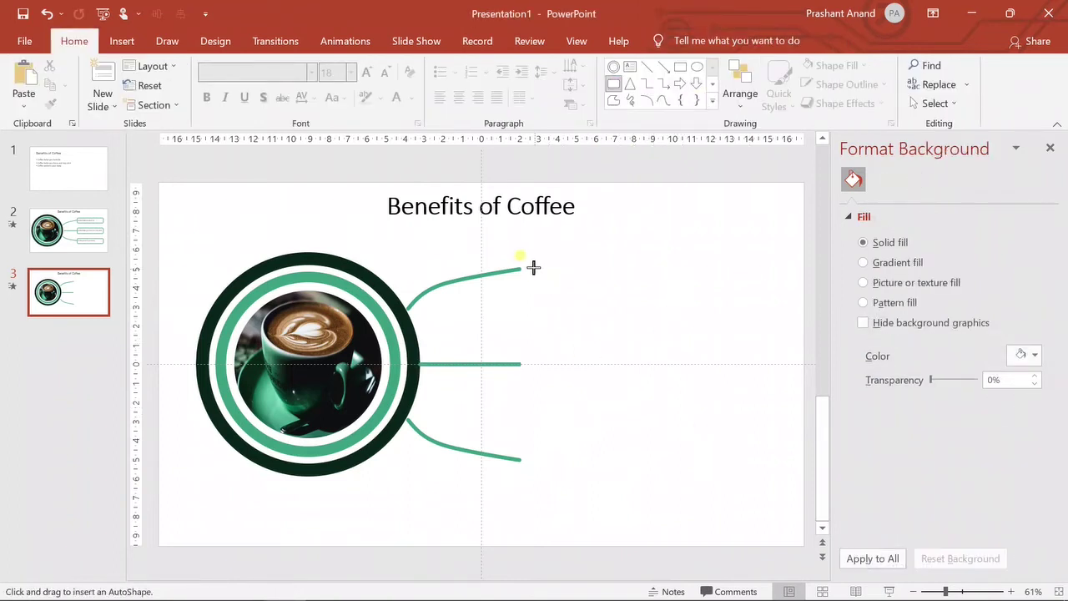
# Draw a rectangle at the top branch's end and align it with the curve.
pyautogui.moveTo(524, 252); pyautogui.dragTo(731, 288)
pyautogui.click(640, 267)
pyautogui.moveTo(640, 267); pyautogui.dragTo(637, 267)
pyautogui.click(649, 325)
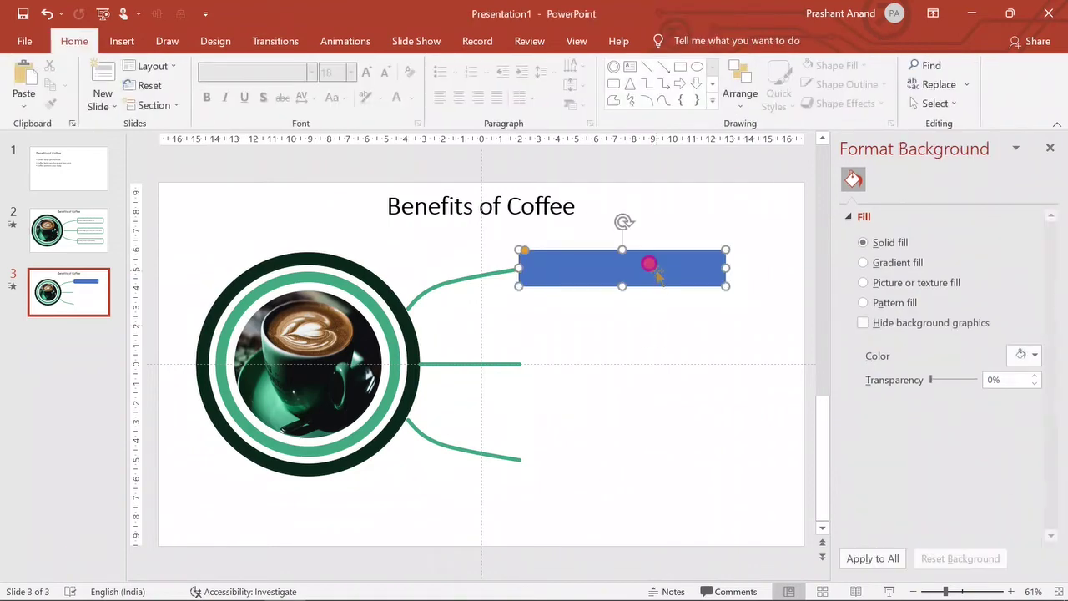
pyautogui.click(644, 269)
pyautogui.click(668, 347)
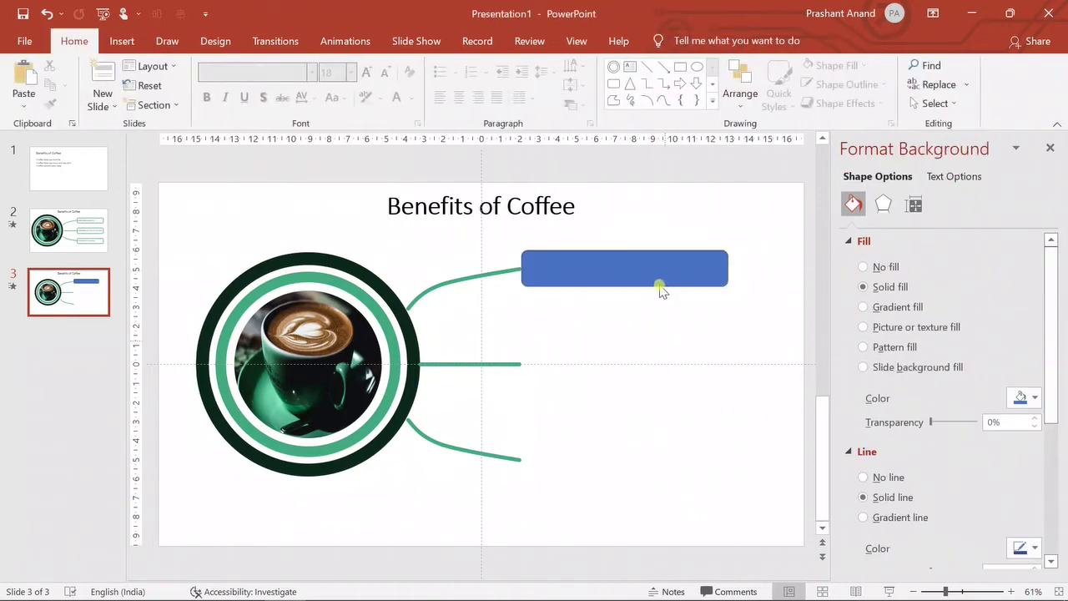
pyautogui.click(634, 282)
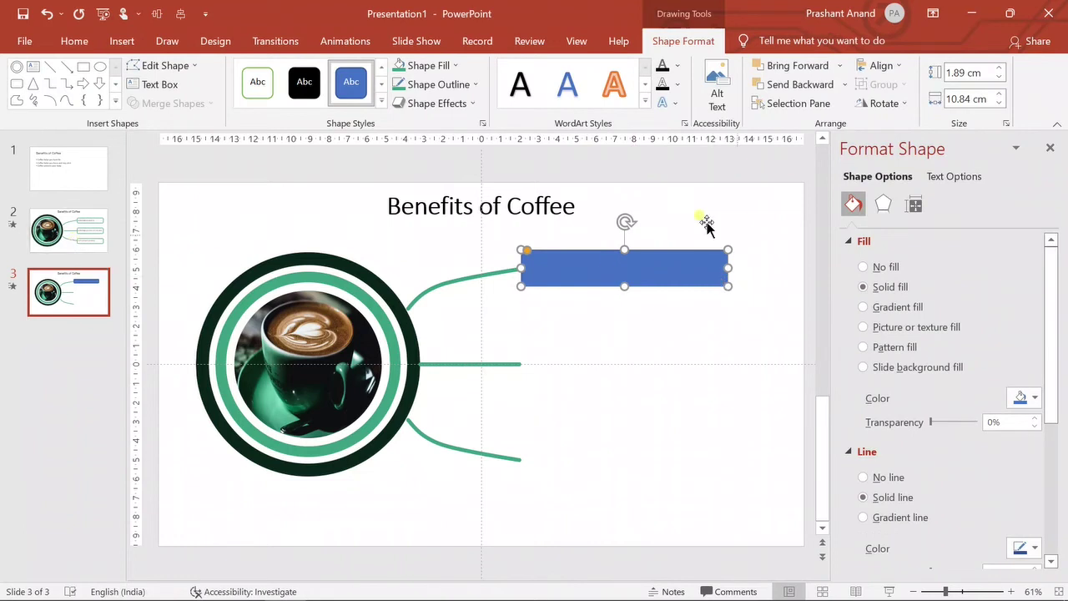
# Remove the rectangle's fill and give it a 6 pt green outline.
pyautogui.click(451, 66)
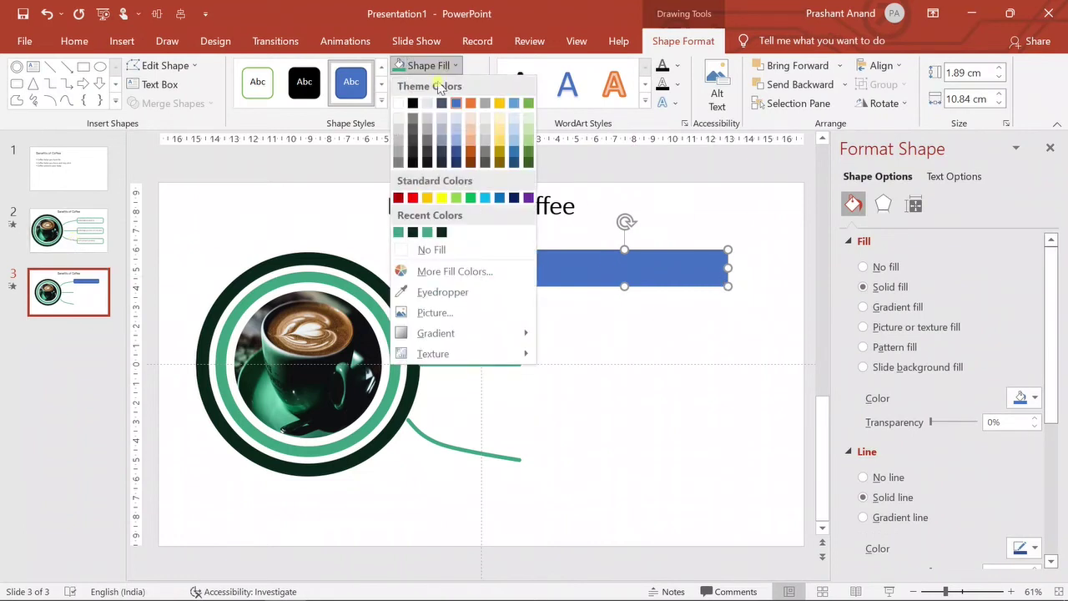
pyautogui.click(444, 251)
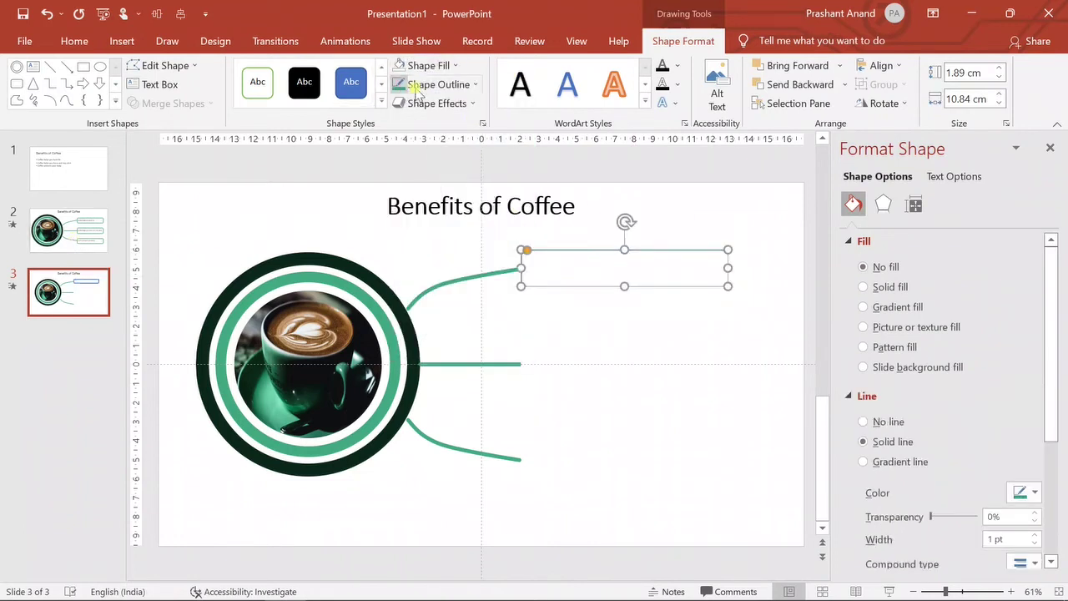
pyautogui.click(476, 84)
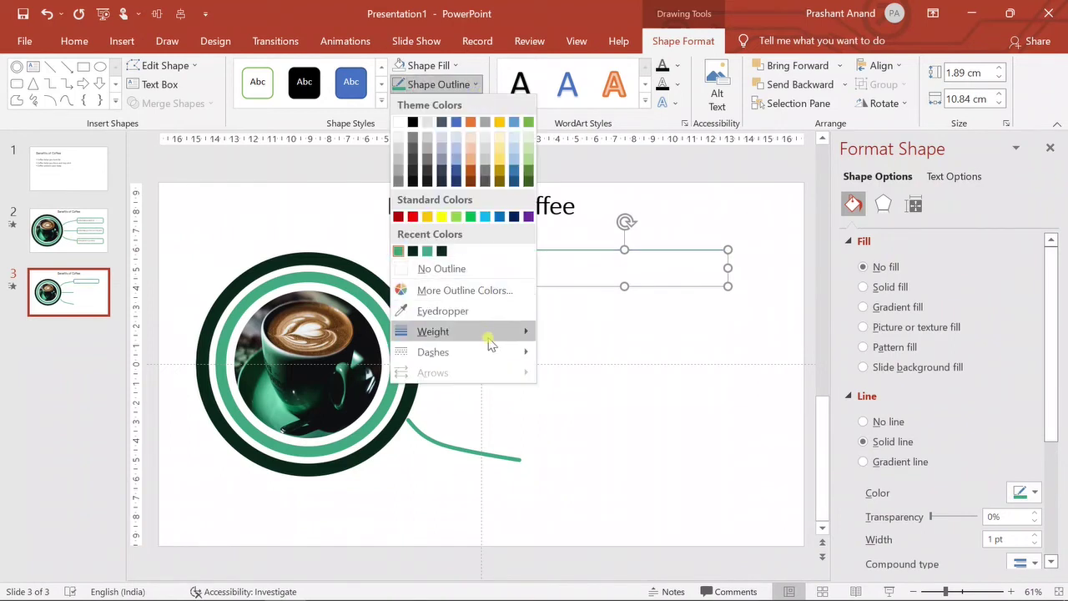
pyautogui.moveTo(491, 343)
pyautogui.click(613, 476)
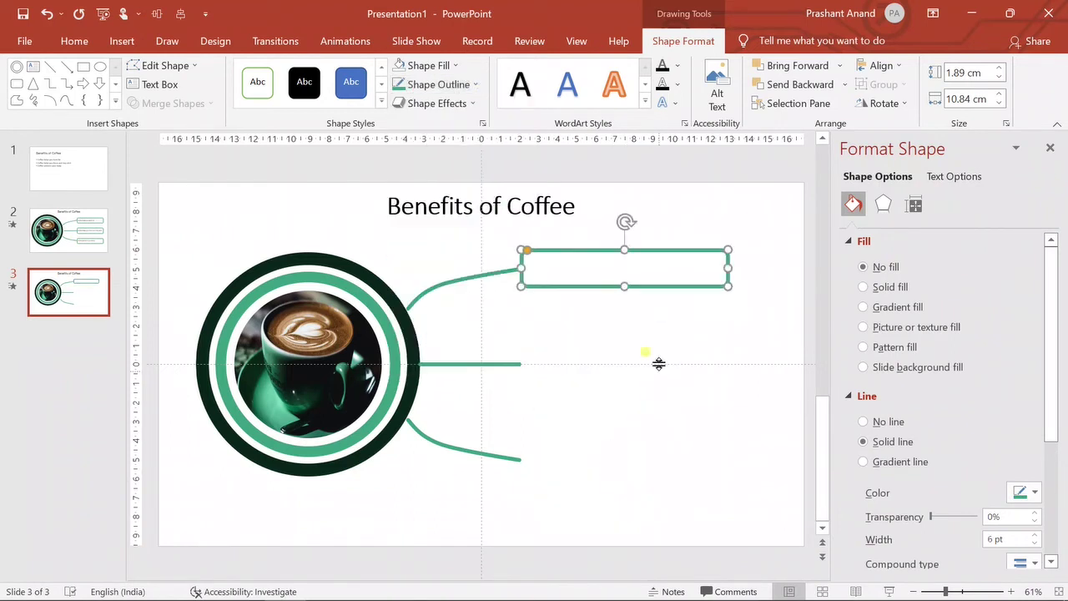
pyautogui.click(69, 229)
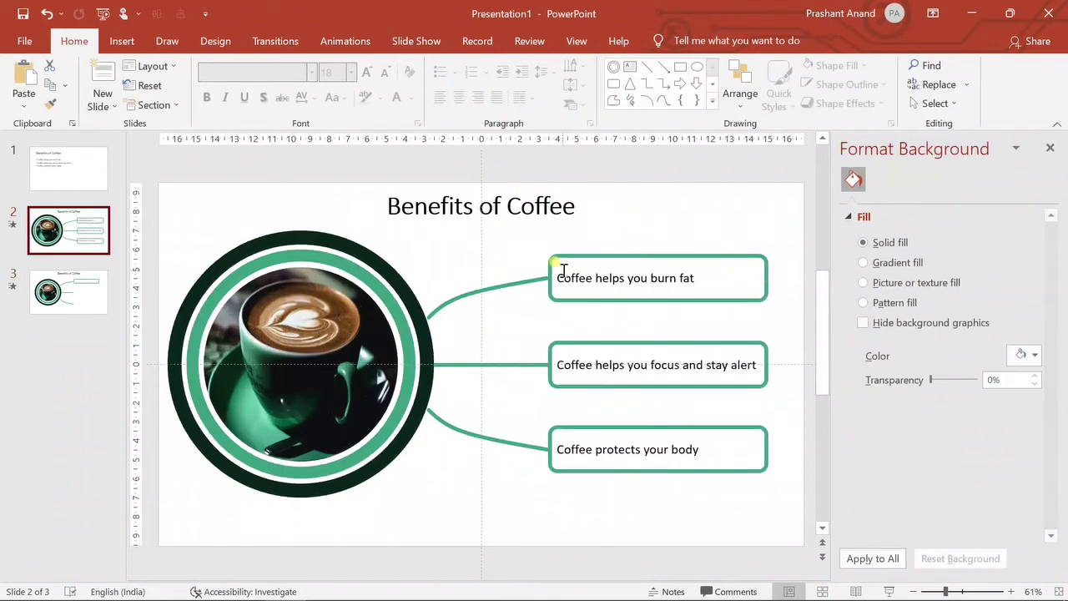
# Copy 'Coffee helps you burn fat' from slide 2 into the top rectangle on slide 3.
pyautogui.click(562, 280)
pyautogui.keyDown('shift'); pyautogui.click(706, 281); pyautogui.keyUp('shift')
pyautogui.hotkey('ctrl', 'c')
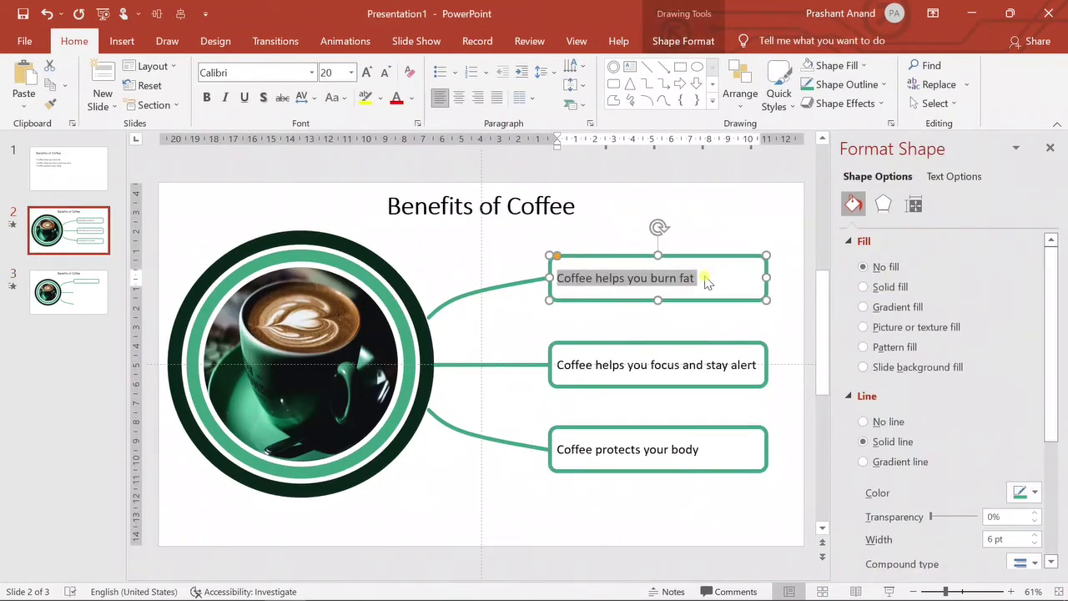
pyautogui.click(83, 293)
pyautogui.rightClick(608, 281)
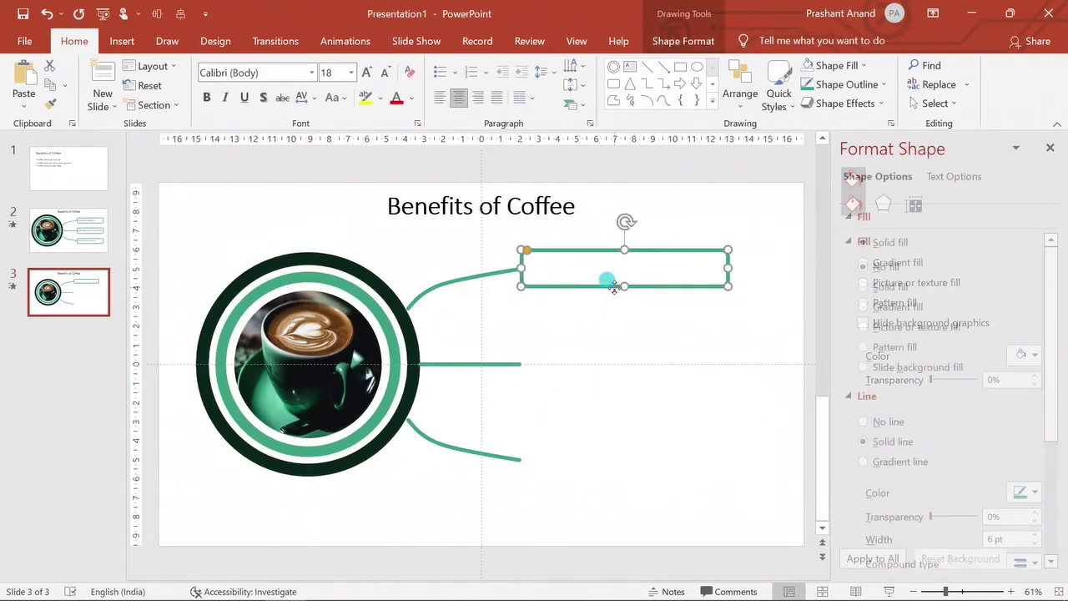
pyautogui.click(660, 308)
pyautogui.hotkey('ctrl', 'v')
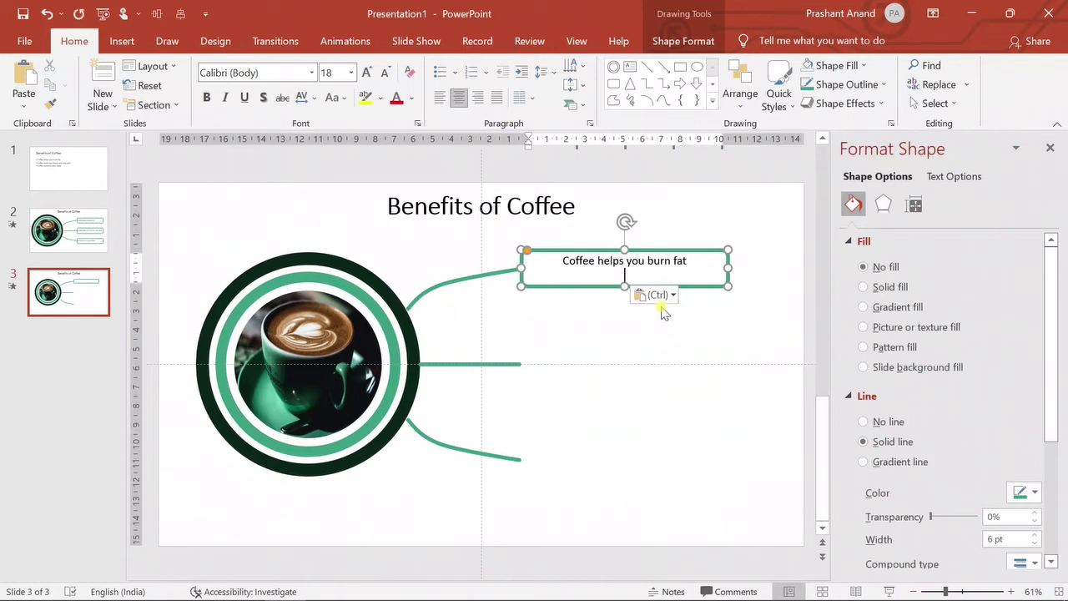
pyautogui.press('BackSpace')
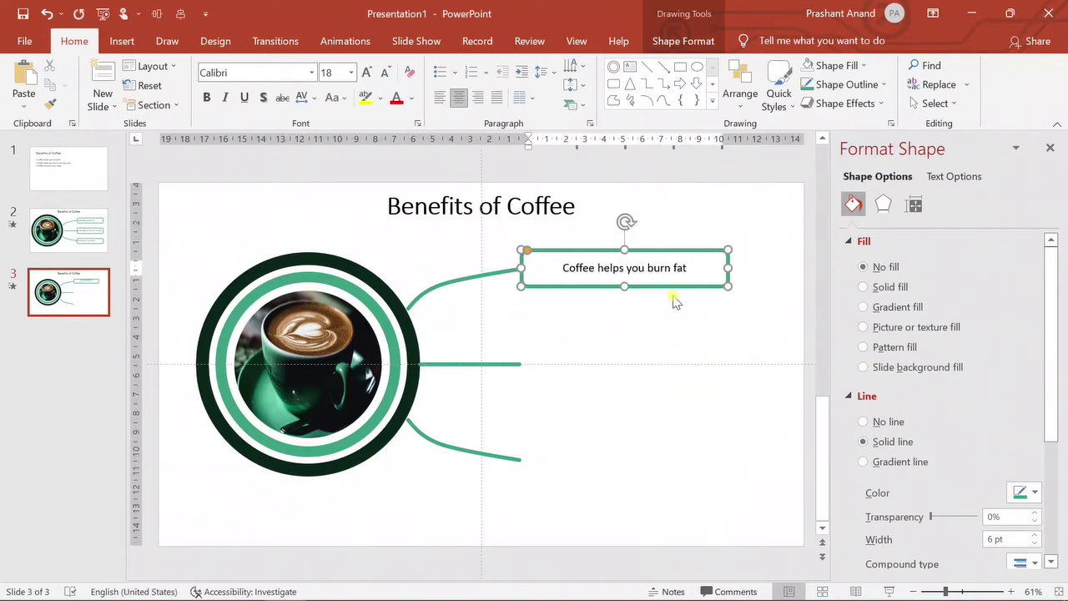
# Left-align the box text at 20 pt and duplicate the box.
pyautogui.click(441, 98)
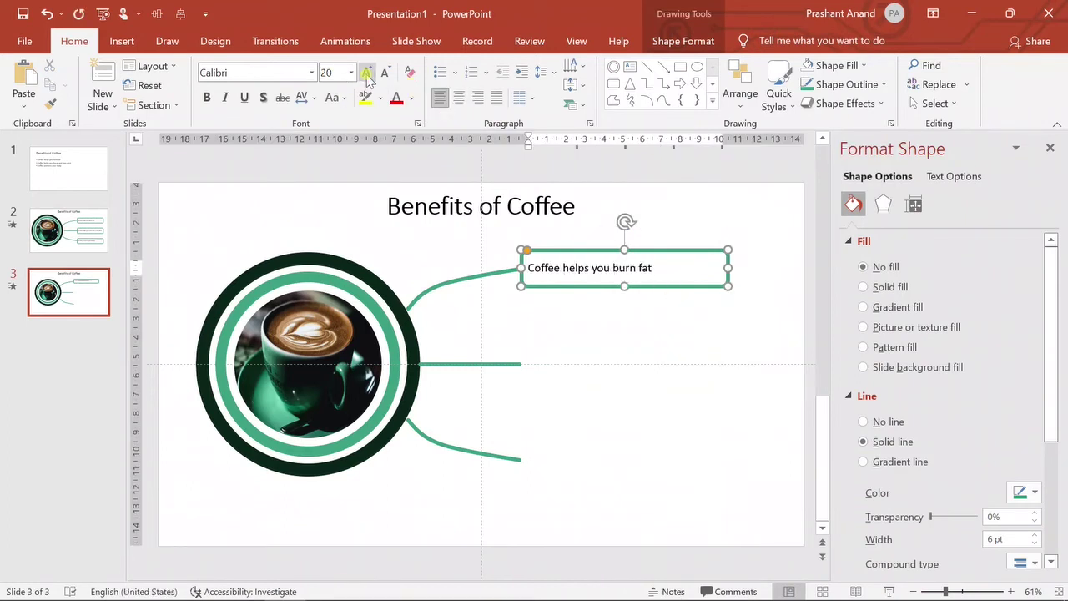
pyautogui.click(573, 248)
pyautogui.click(367, 73)
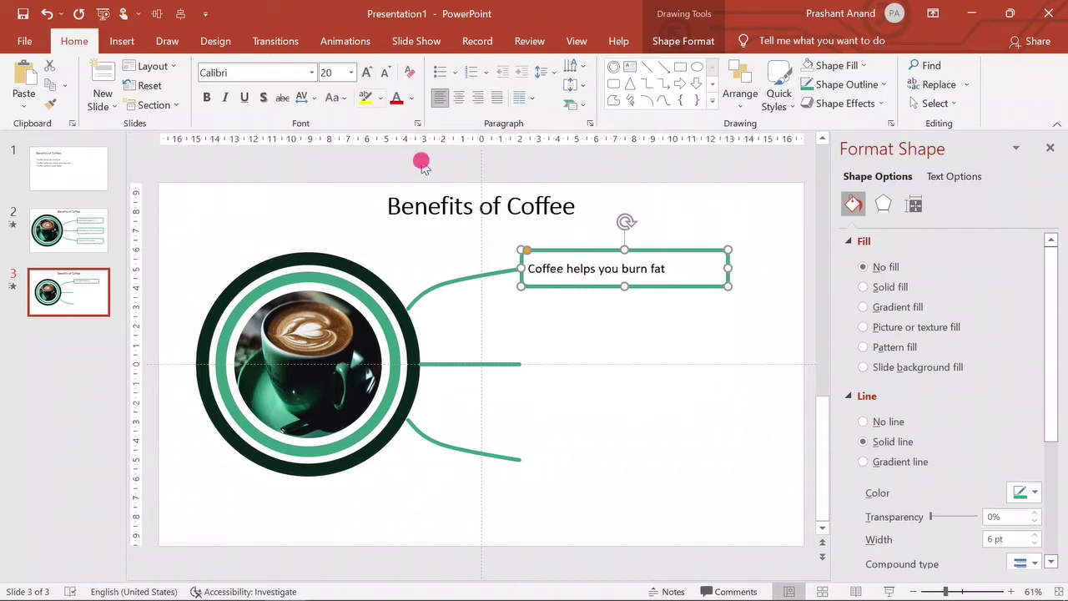
pyautogui.click(644, 327)
pyautogui.click(625, 283)
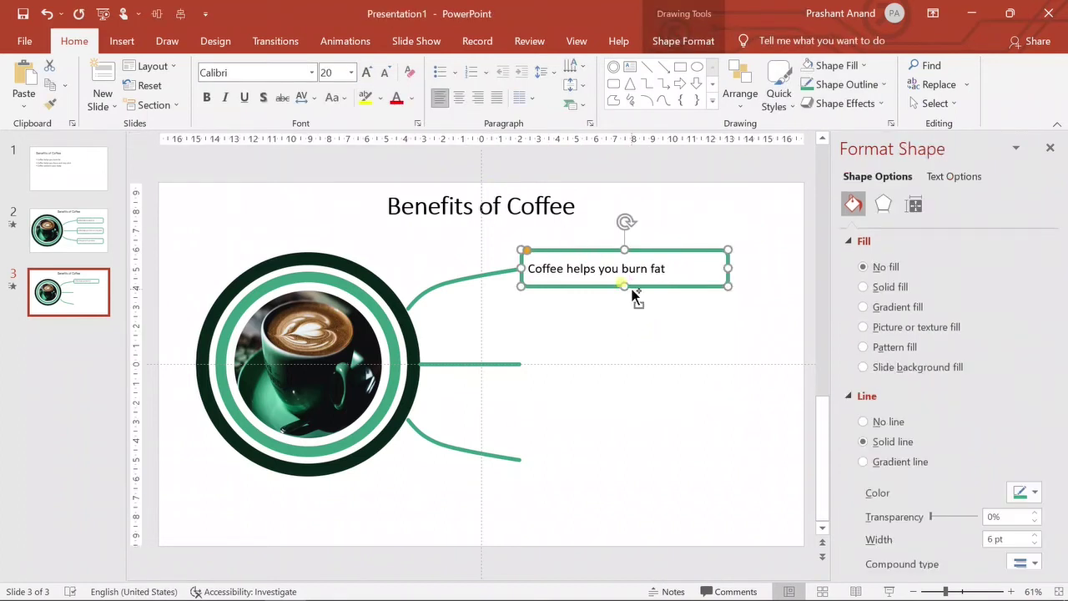
pyautogui.hotkey('ctrl', 'd')
# Place copies of the text box at the middle and bottom branches.
pyautogui.moveTo(647, 299); pyautogui.dragTo(639, 376)
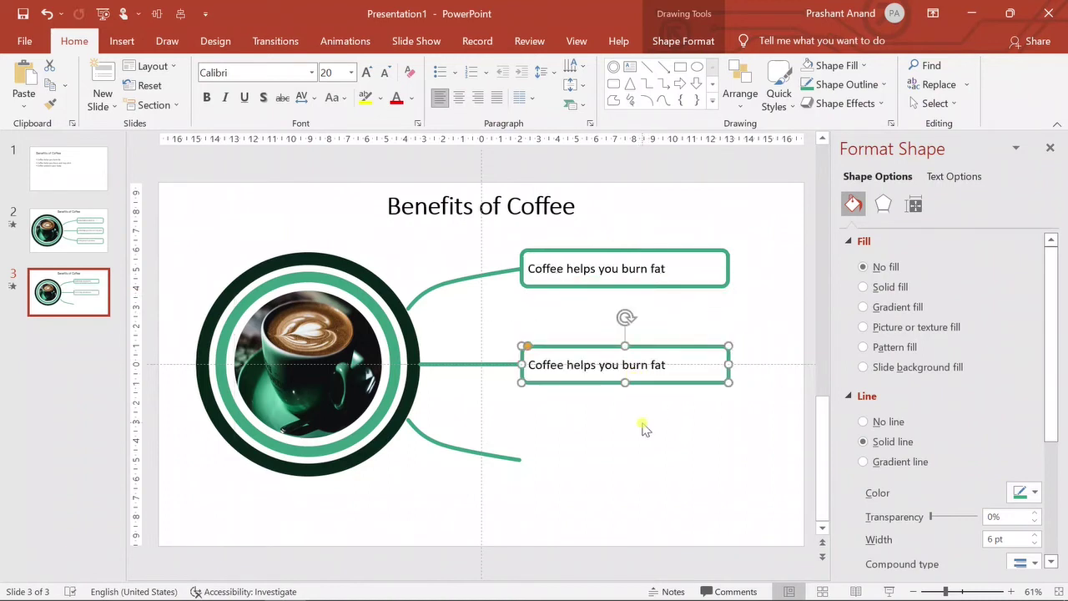
pyautogui.hotkey('ctrl', 'd')
pyautogui.moveTo(665, 365); pyautogui.dragTo(656, 436)
# Fill the middle and bottom boxes with 'Coffee helps you focus and stay alert' and 'Coffee protects your body'.
pyautogui.click(68, 229)
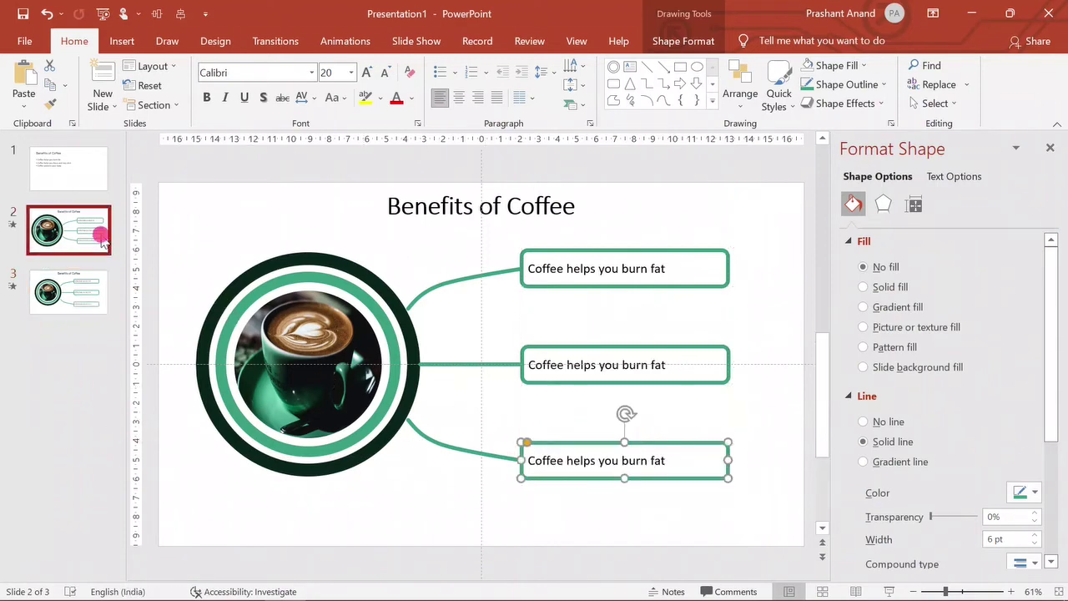
pyautogui.moveTo(555, 365); pyautogui.dragTo(747, 365)
pyautogui.hotkey('ctrl', 'c')
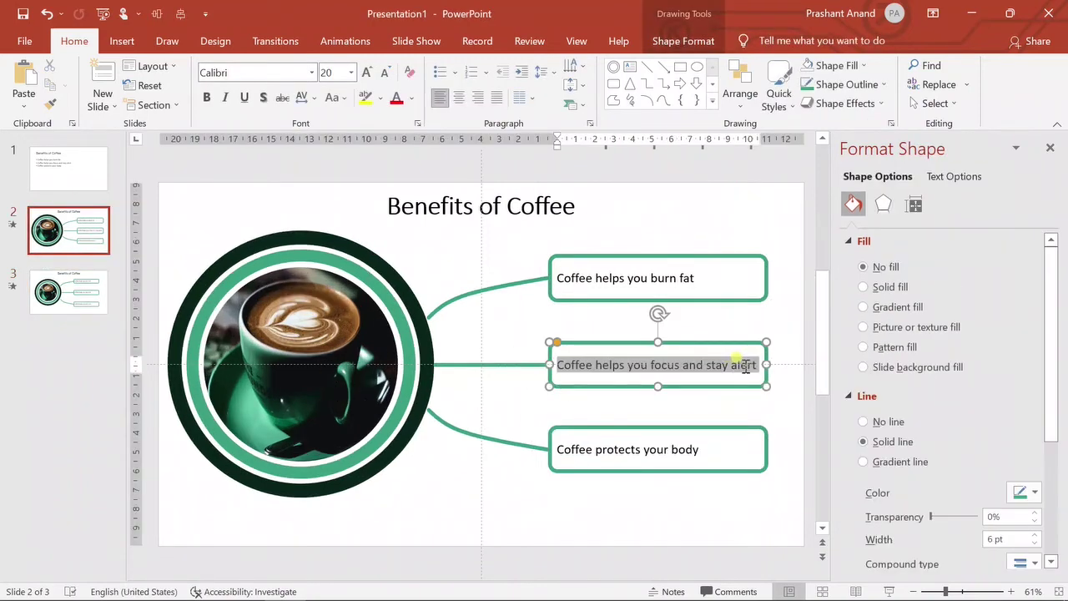
pyautogui.click(64, 307)
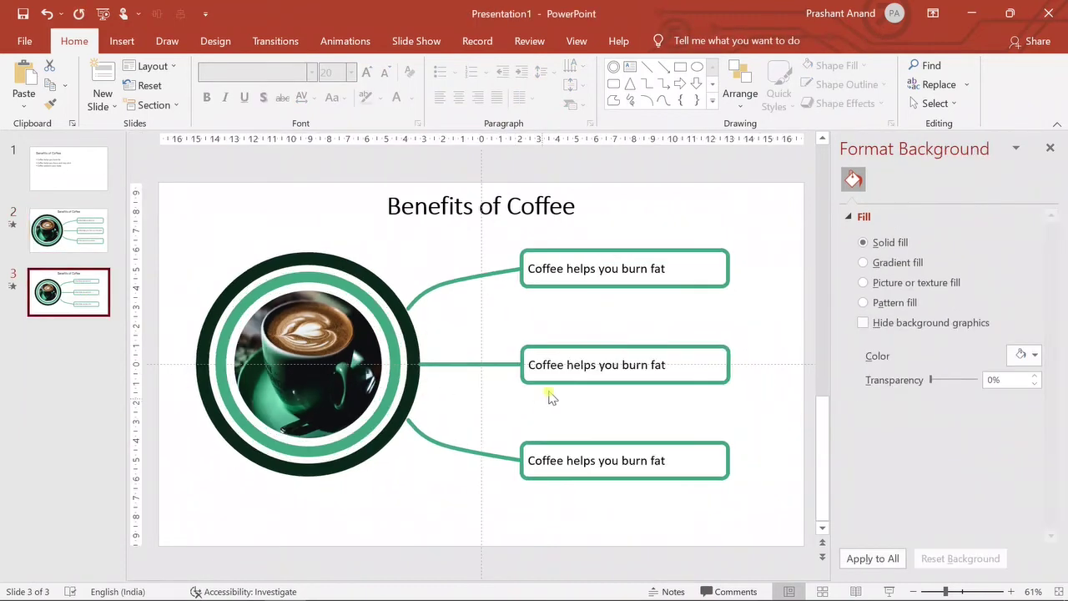
pyautogui.moveTo(529, 365); pyautogui.dragTo(663, 362)
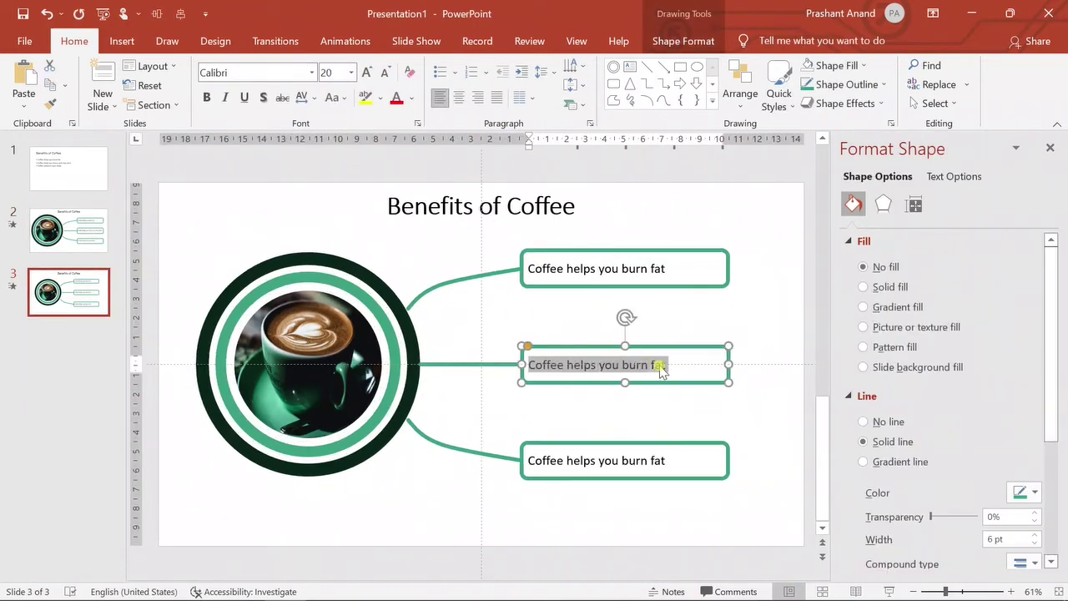
pyautogui.hotkey('ctrl', 'v')
pyautogui.click(69, 229)
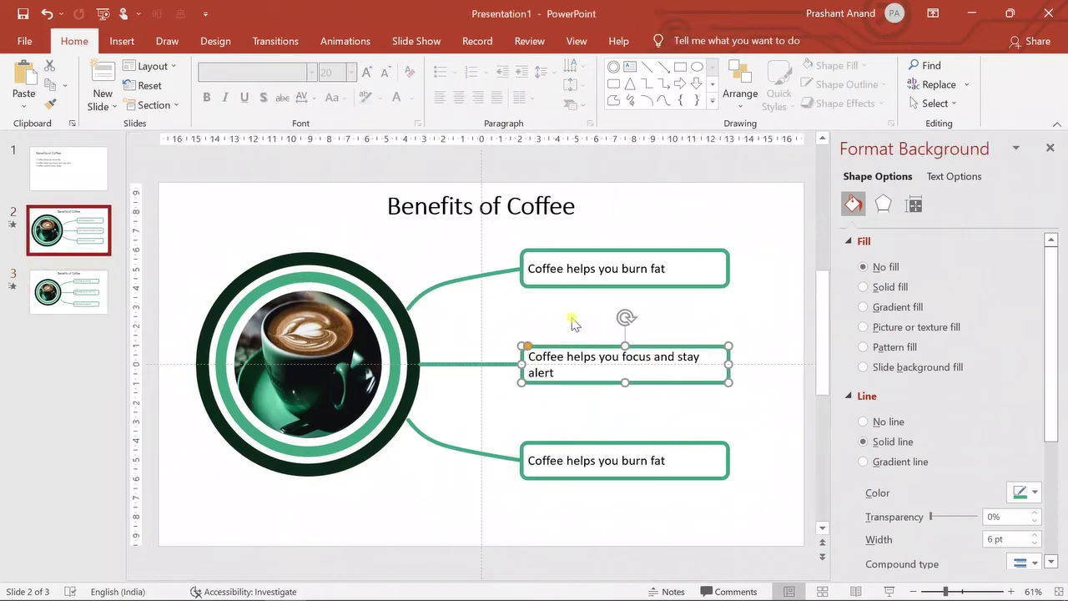
pyautogui.moveTo(580, 454); pyautogui.dragTo(698, 450)
pyautogui.hotkey('ctrl', 'c')
pyautogui.click(67, 299)
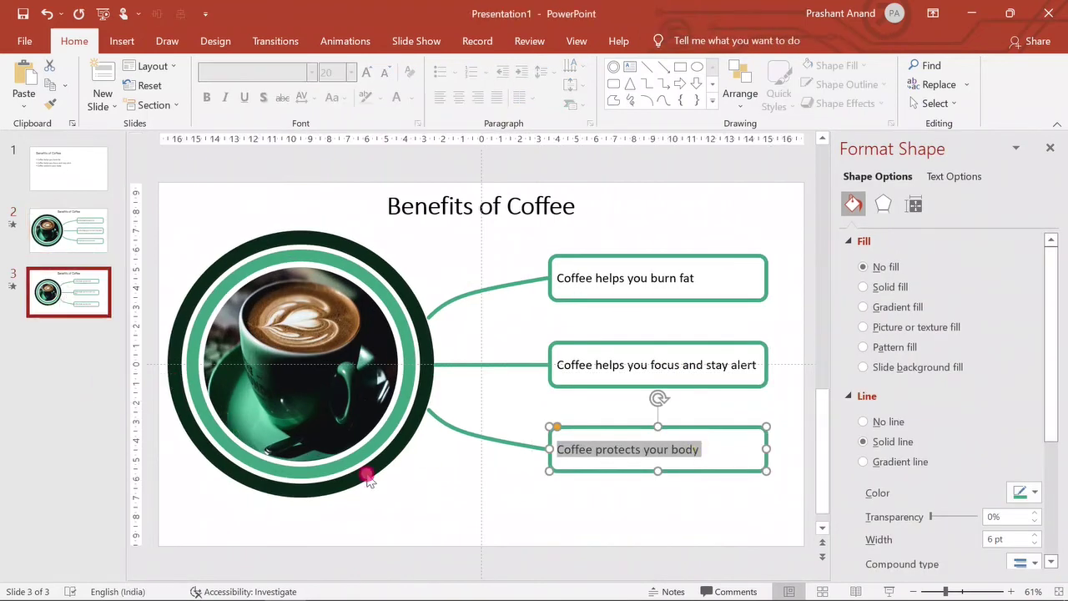
pyautogui.moveTo(538, 459); pyautogui.dragTo(675, 461)
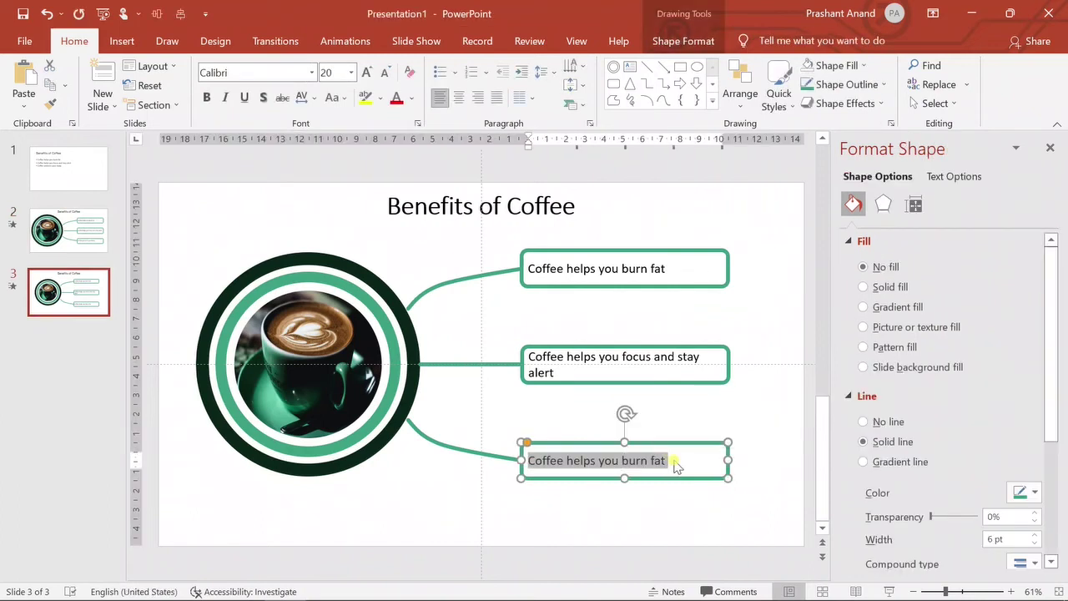
pyautogui.hotkey('ctrl', 'v')
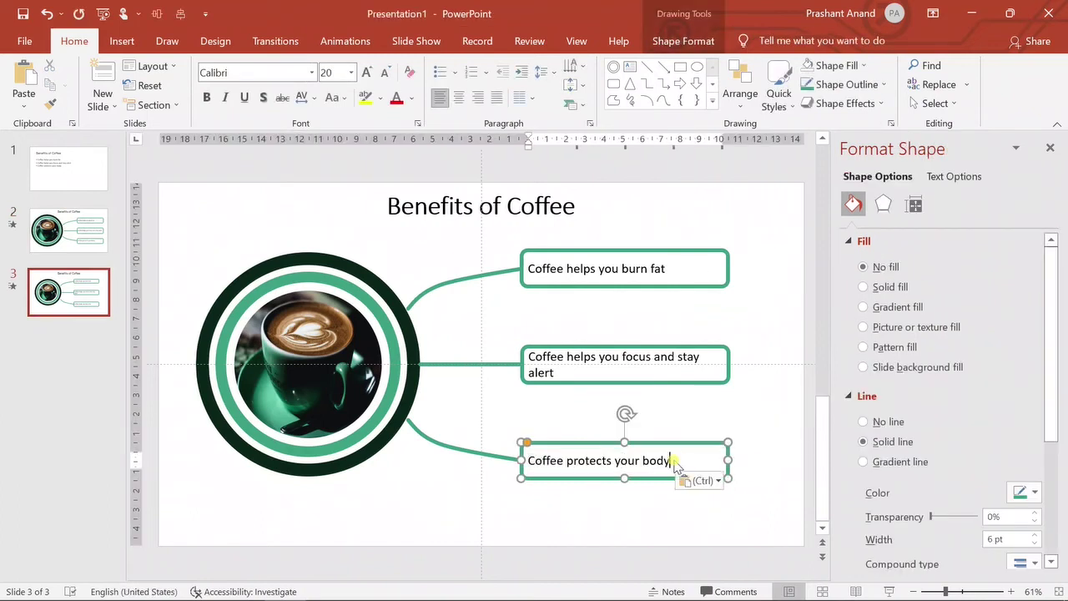
# Widen all three boxes so each sentence fits on one line.
pyautogui.click(675, 382)
pyautogui.keyDown('shift'); pyautogui.click(689, 445); pyautogui.keyUp('shift')
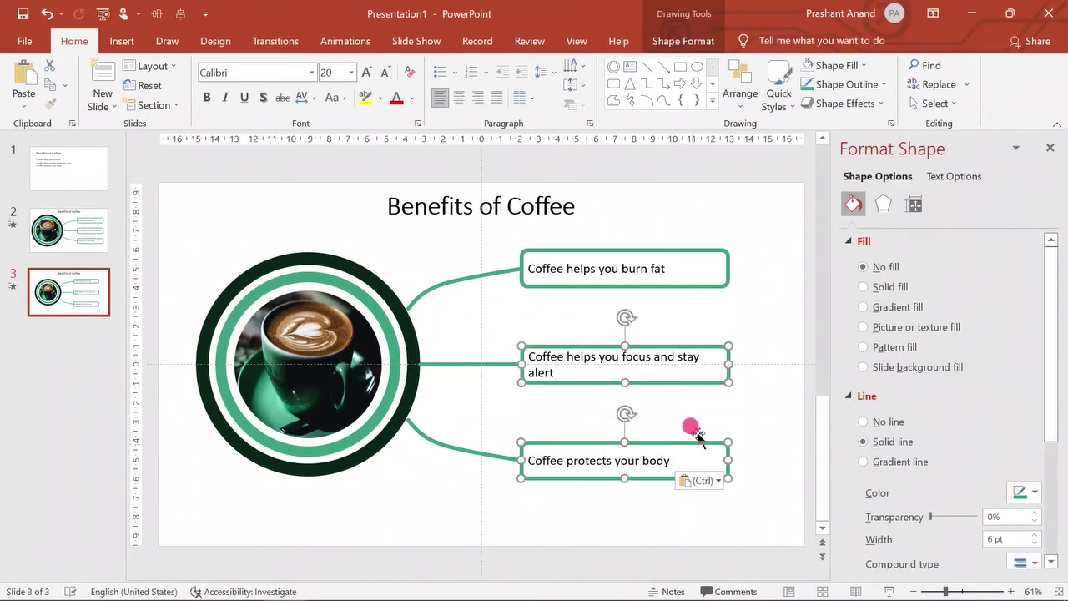
pyautogui.keyDown('shift'); pyautogui.click(717, 283); pyautogui.keyUp('shift')
pyautogui.moveTo(725, 267); pyautogui.dragTo(745, 267)
pyautogui.click(776, 341)
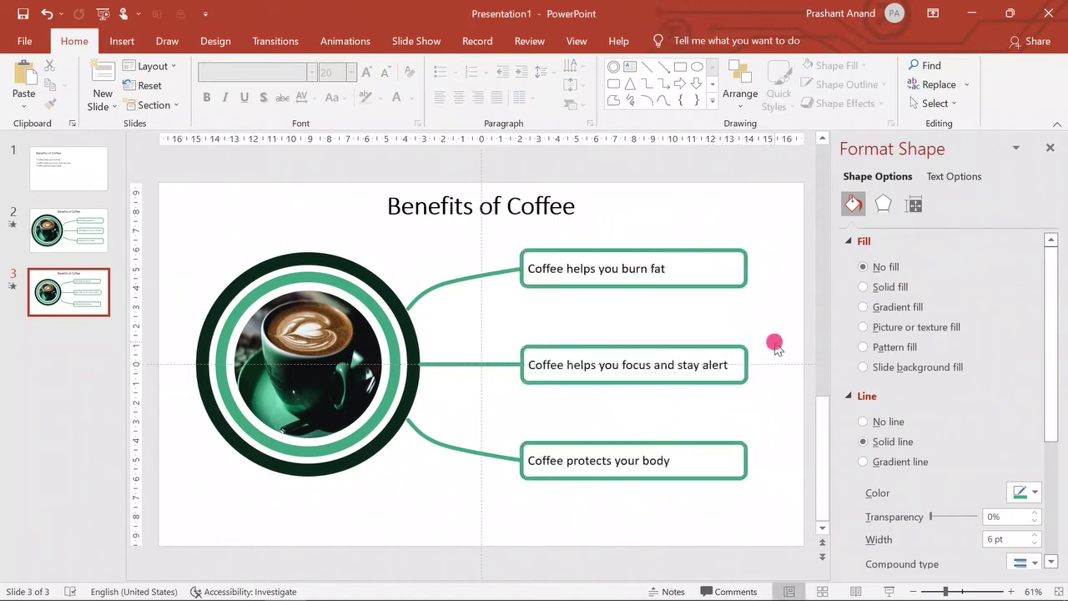
pyautogui.click(447, 291)
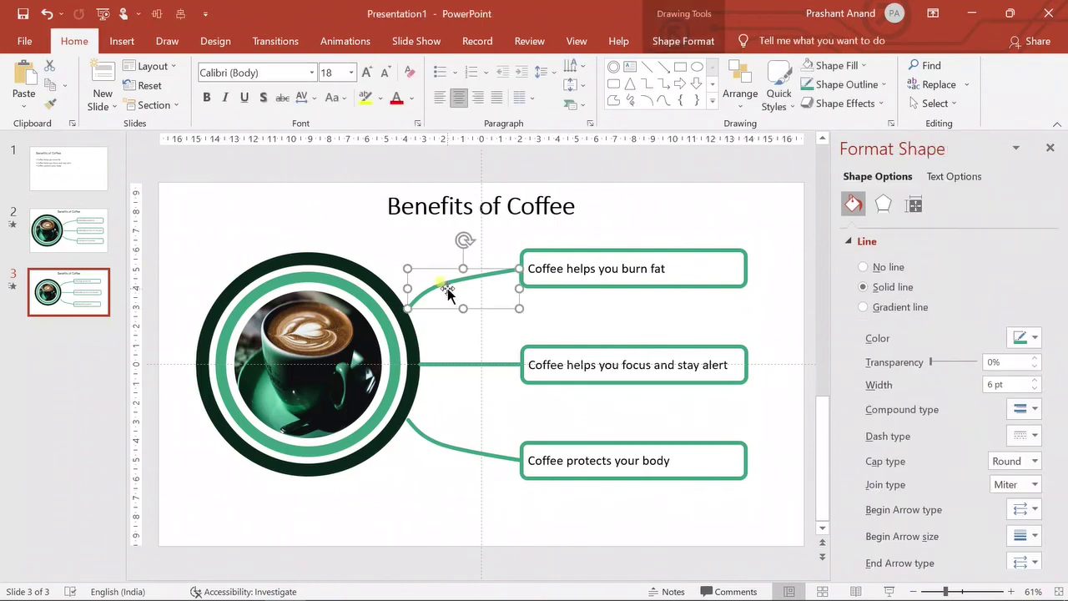
# Give the top curved connector a Wipe entrance from the left.
pyautogui.click(1050, 148)
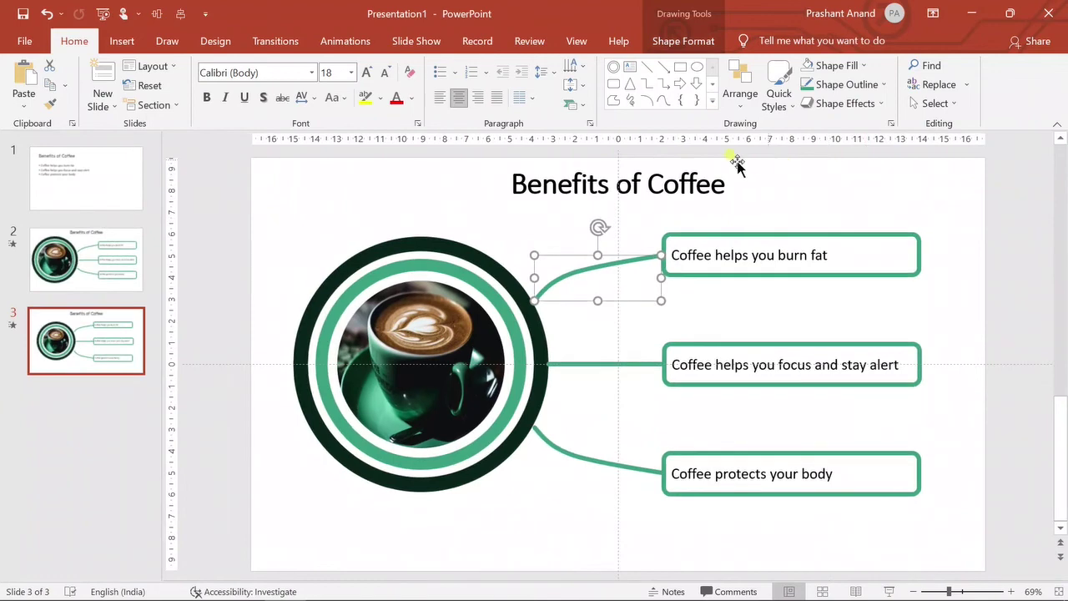
pyautogui.click(686, 41)
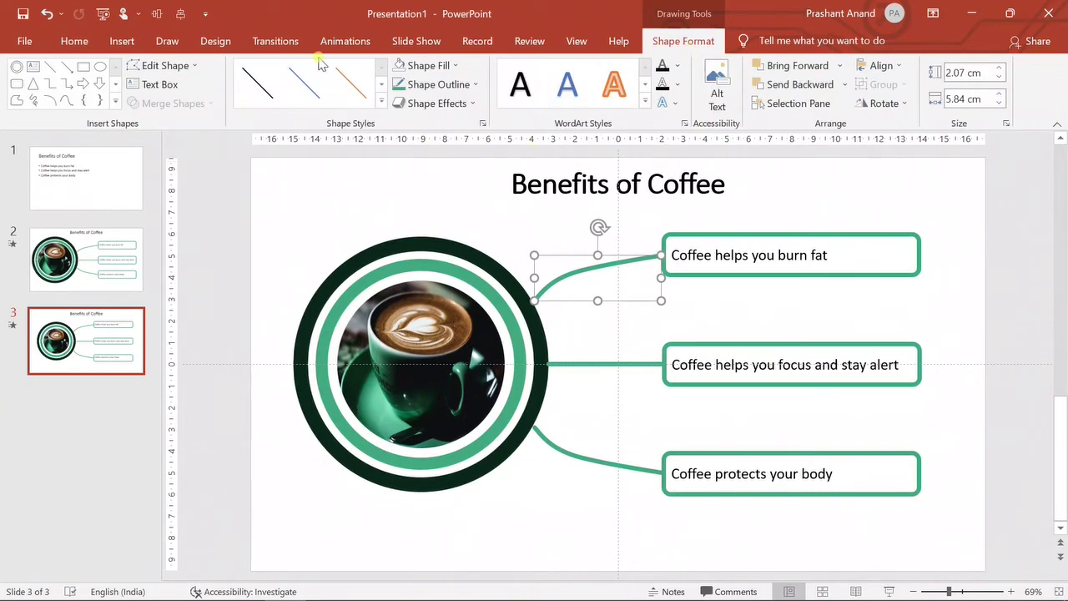
pyautogui.click(345, 41)
pyautogui.click(505, 89)
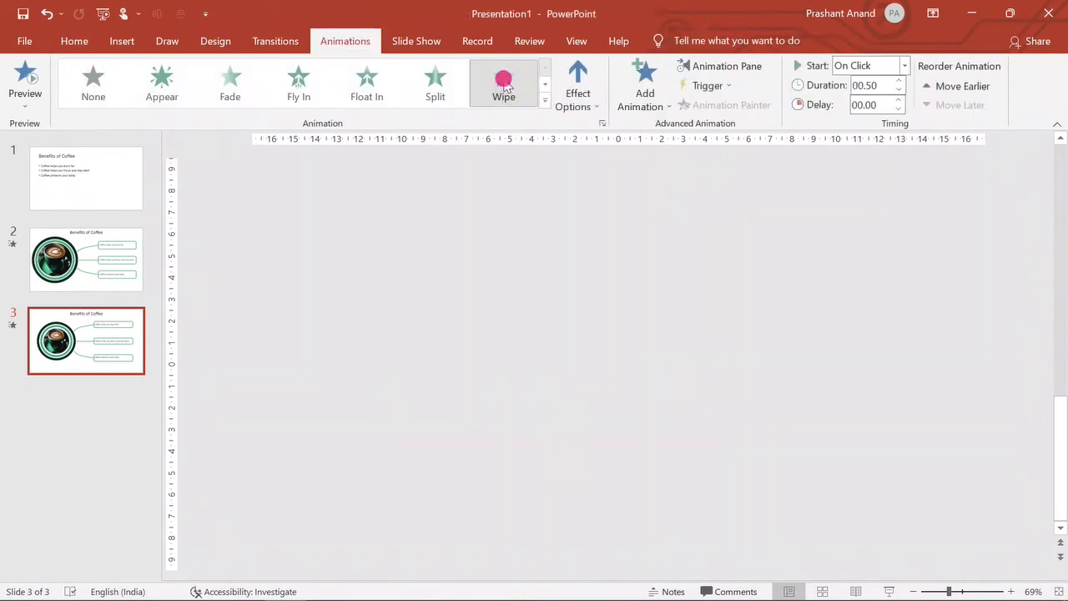
pyautogui.click(592, 107)
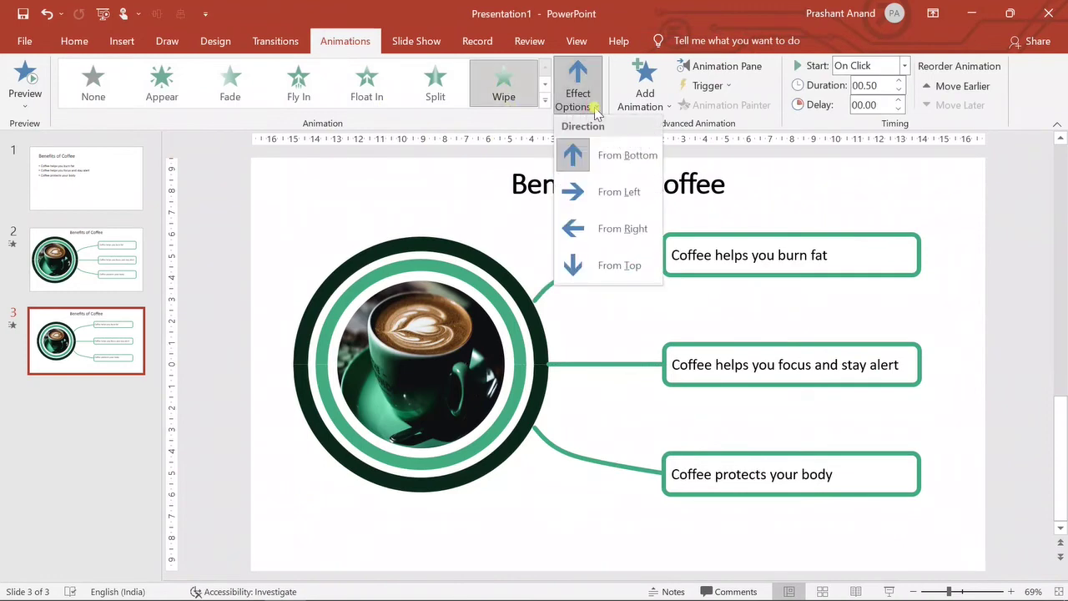
pyautogui.click(613, 194)
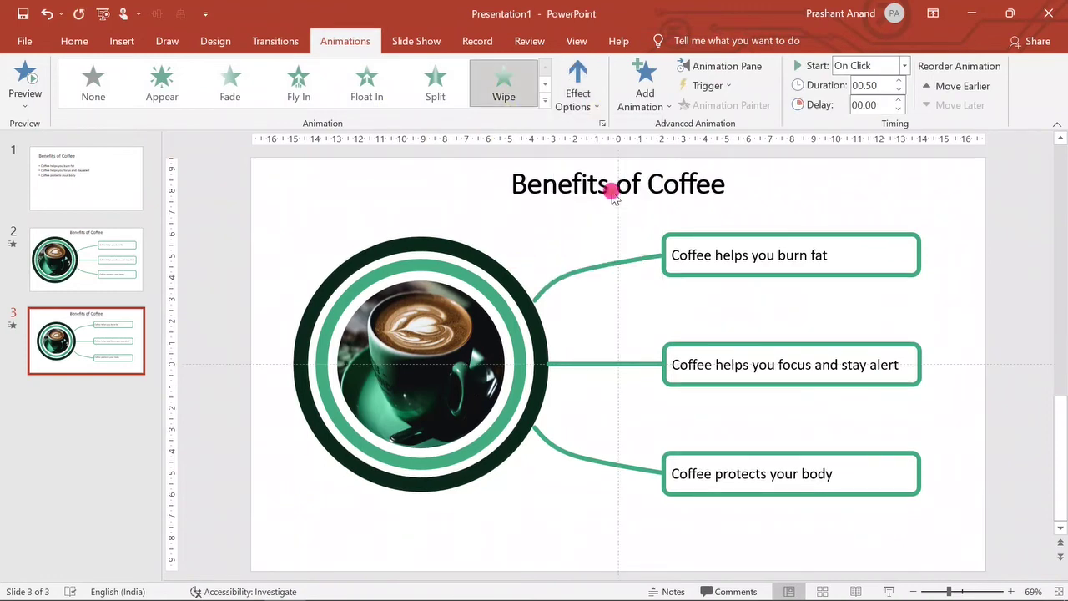
# Give the 'Coffee helps you burn fat' box a Wipe from Left entrance.
pyautogui.moveTo(658, 245); pyautogui.dragTo(665, 244)
pyautogui.click(661, 241)
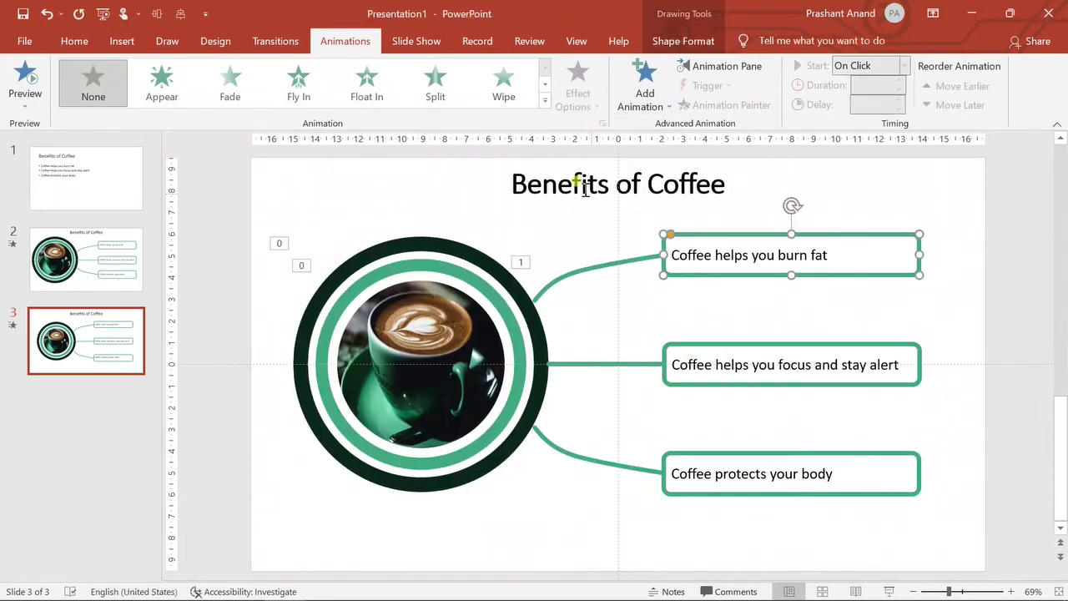
pyautogui.click(507, 84)
pyautogui.click(577, 107)
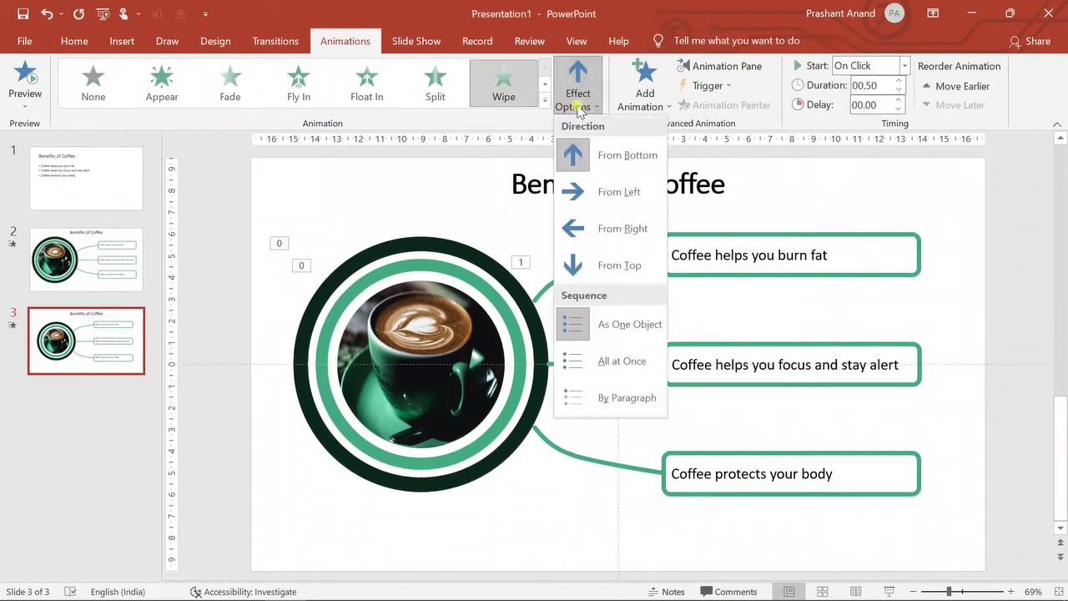
pyautogui.click(591, 191)
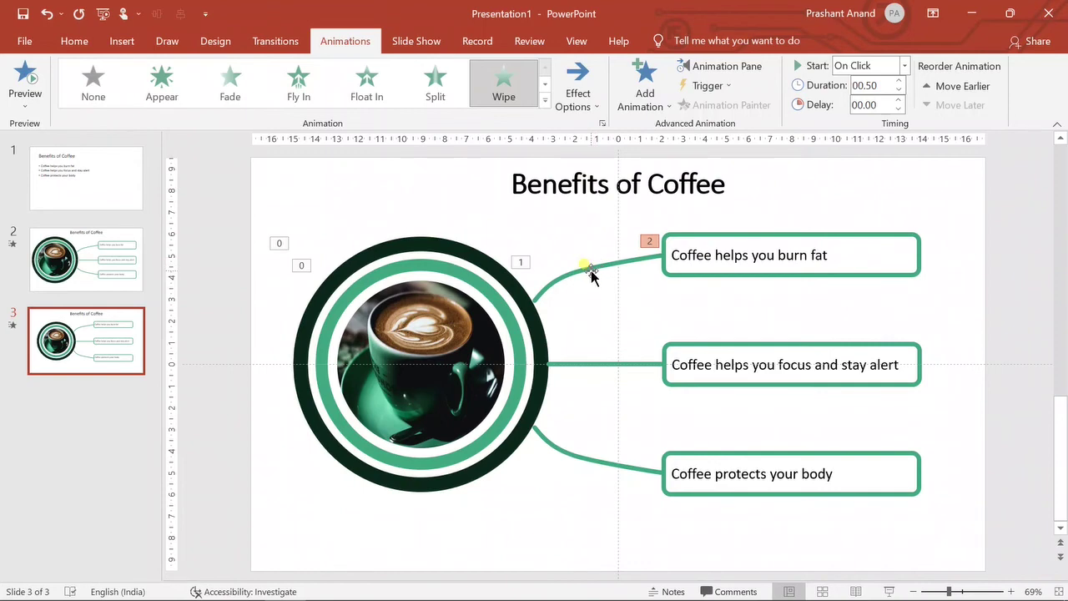
pyautogui.click(700, 66)
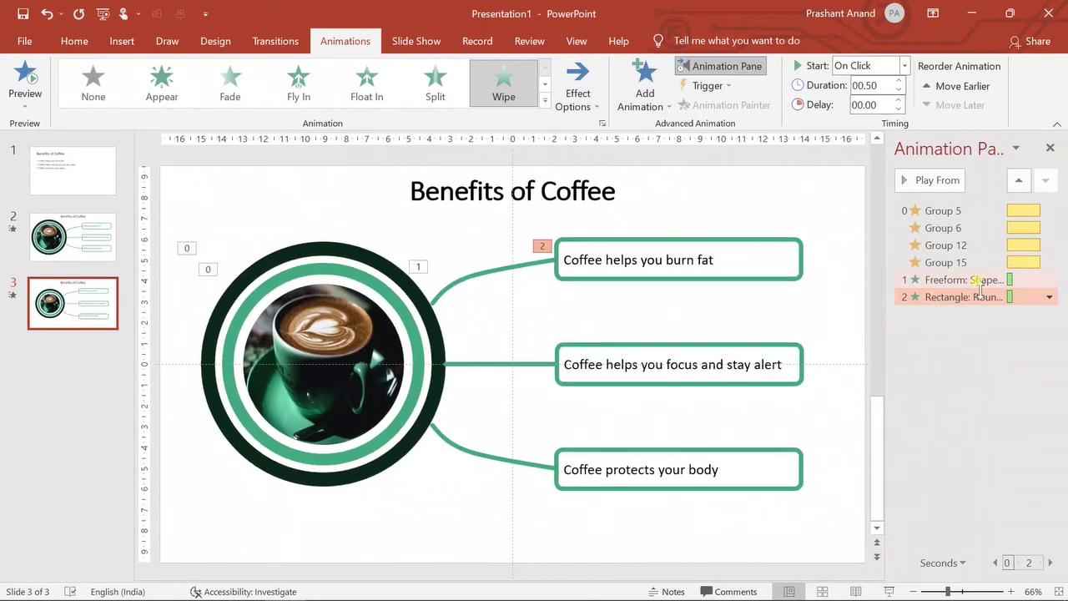
# Set the top connector and box animations to start After Previous.
pyautogui.click(1032, 282)
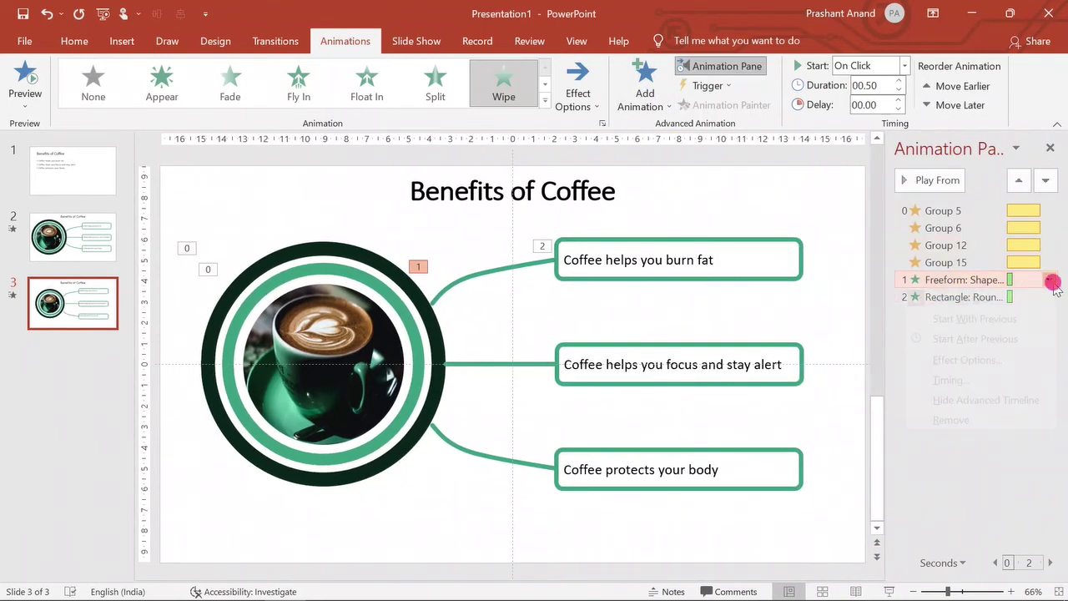
pyautogui.click(1049, 279)
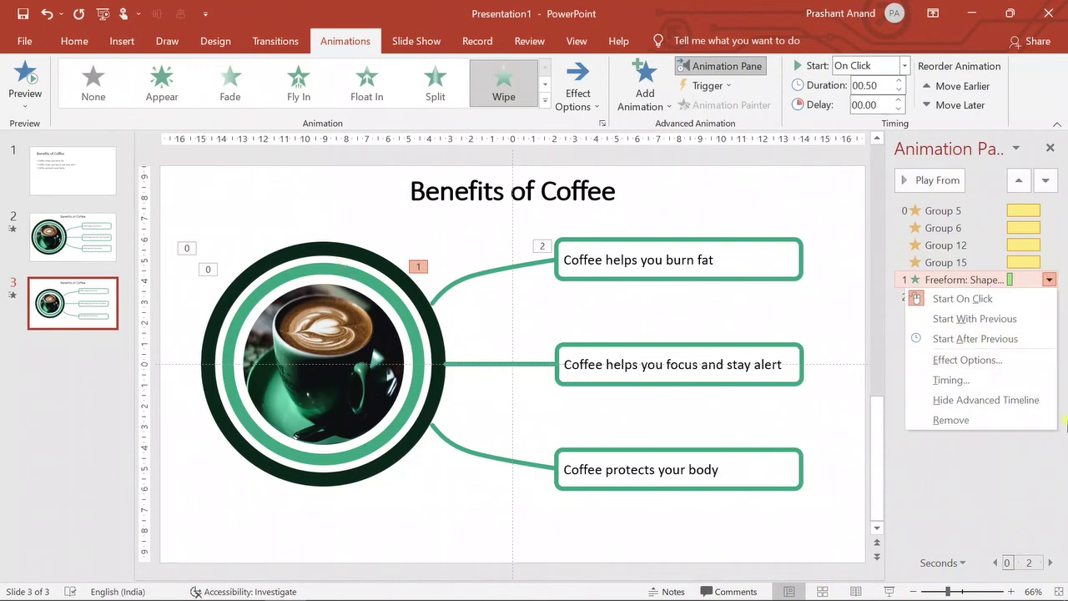
pyautogui.click(975, 339)
pyautogui.click(1032, 297)
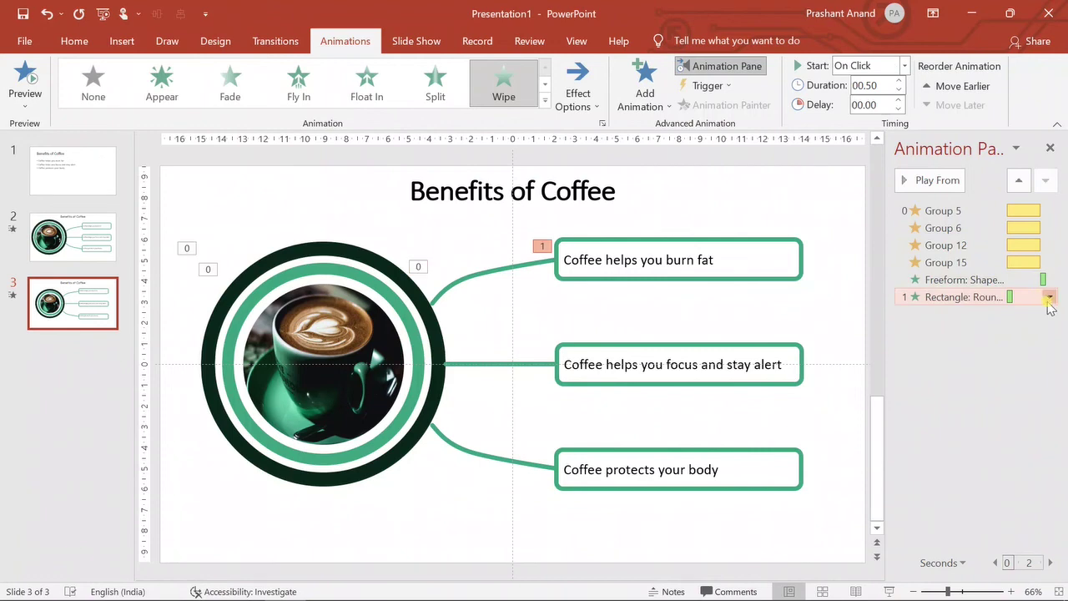
pyautogui.click(1049, 297)
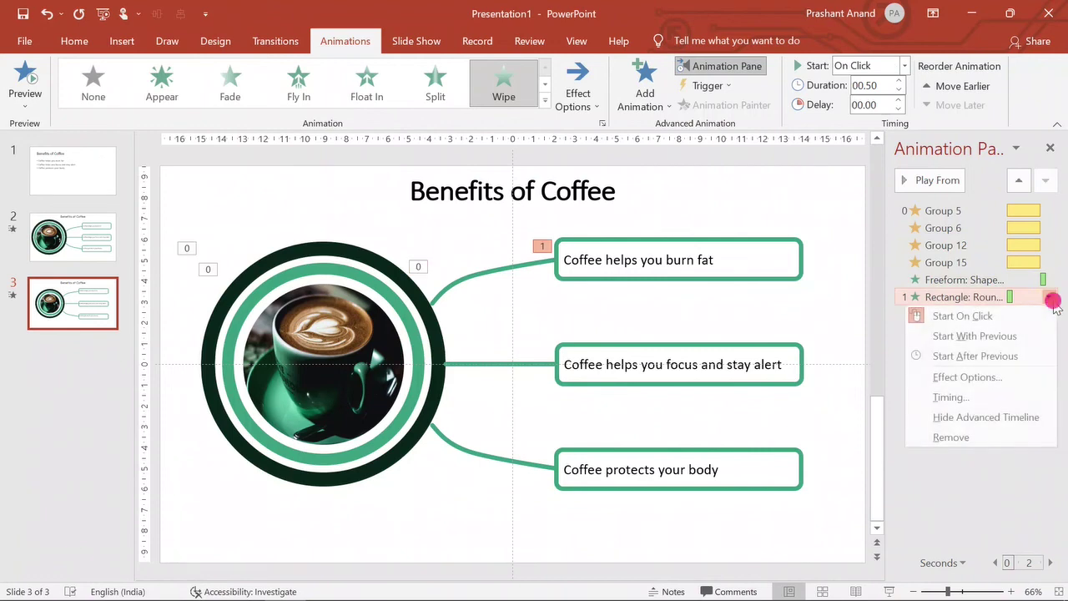
pyautogui.click(1010, 356)
pyautogui.click(964, 279)
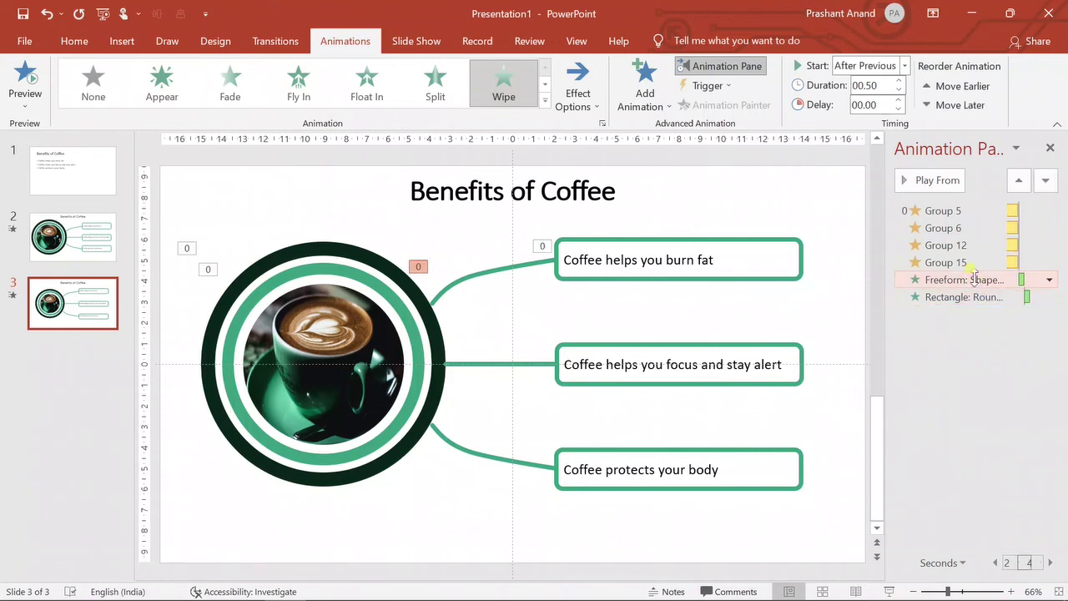
# Copy the top connector's Wipe onto the middle and bottom connectors with Animation Painter.
pyautogui.click(510, 273)
pyautogui.click(753, 105)
pyautogui.click(478, 365)
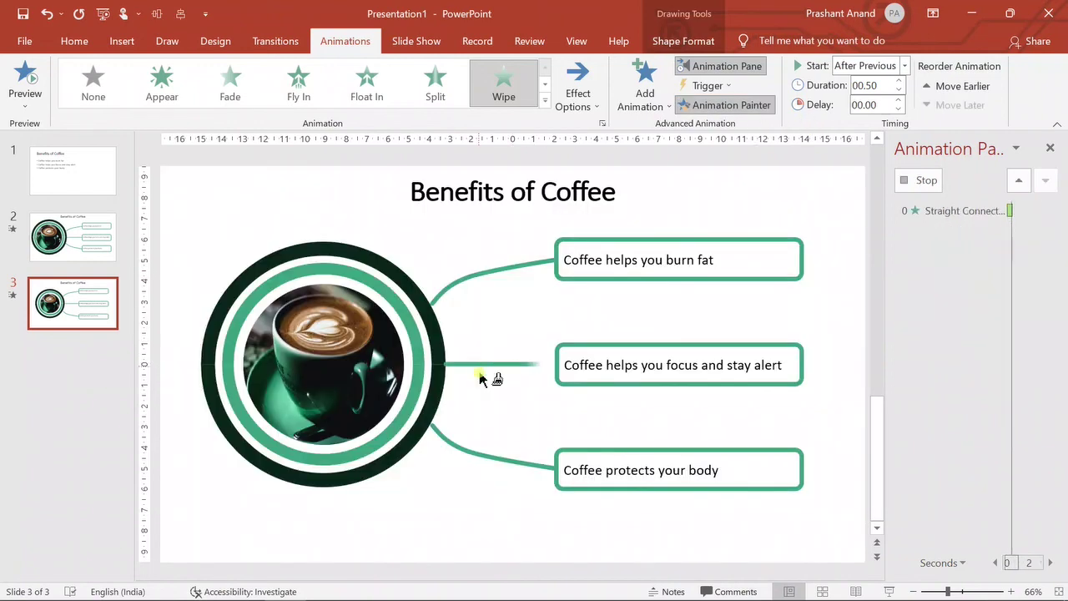
pyautogui.click(465, 439)
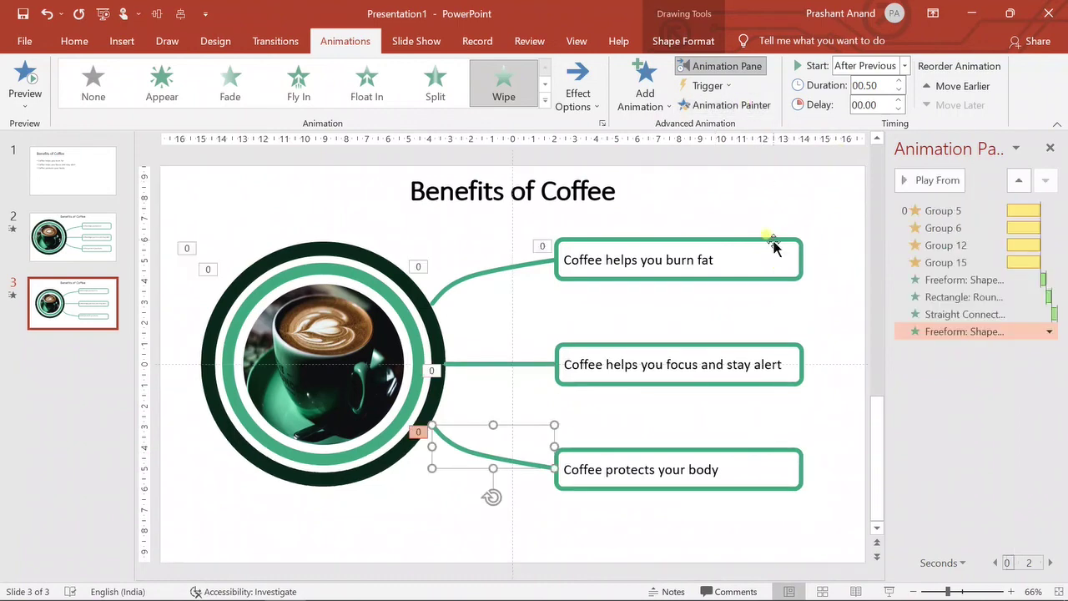
pyautogui.click(772, 241)
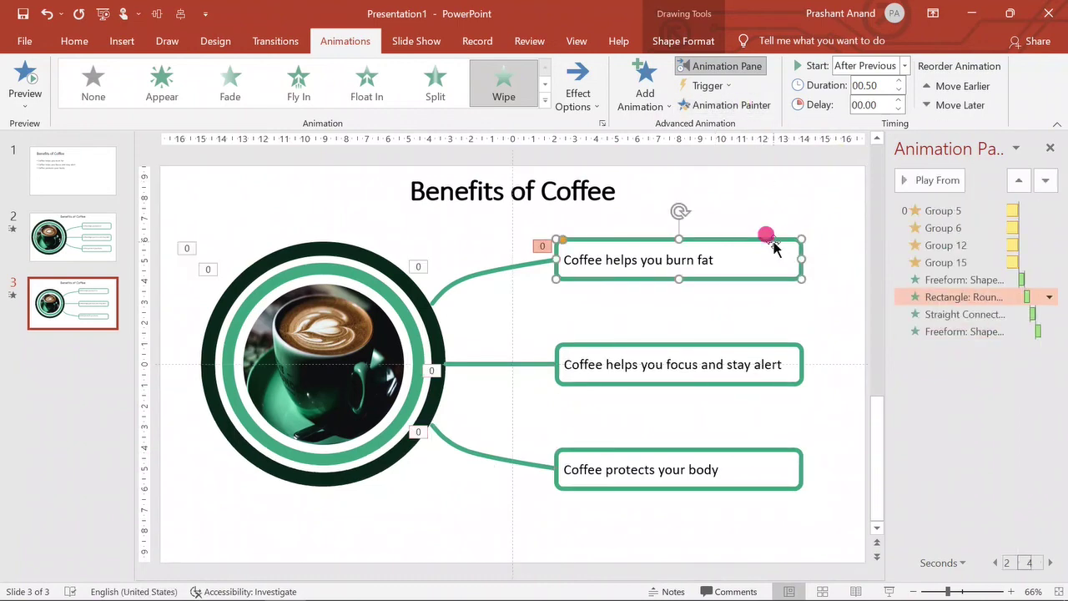